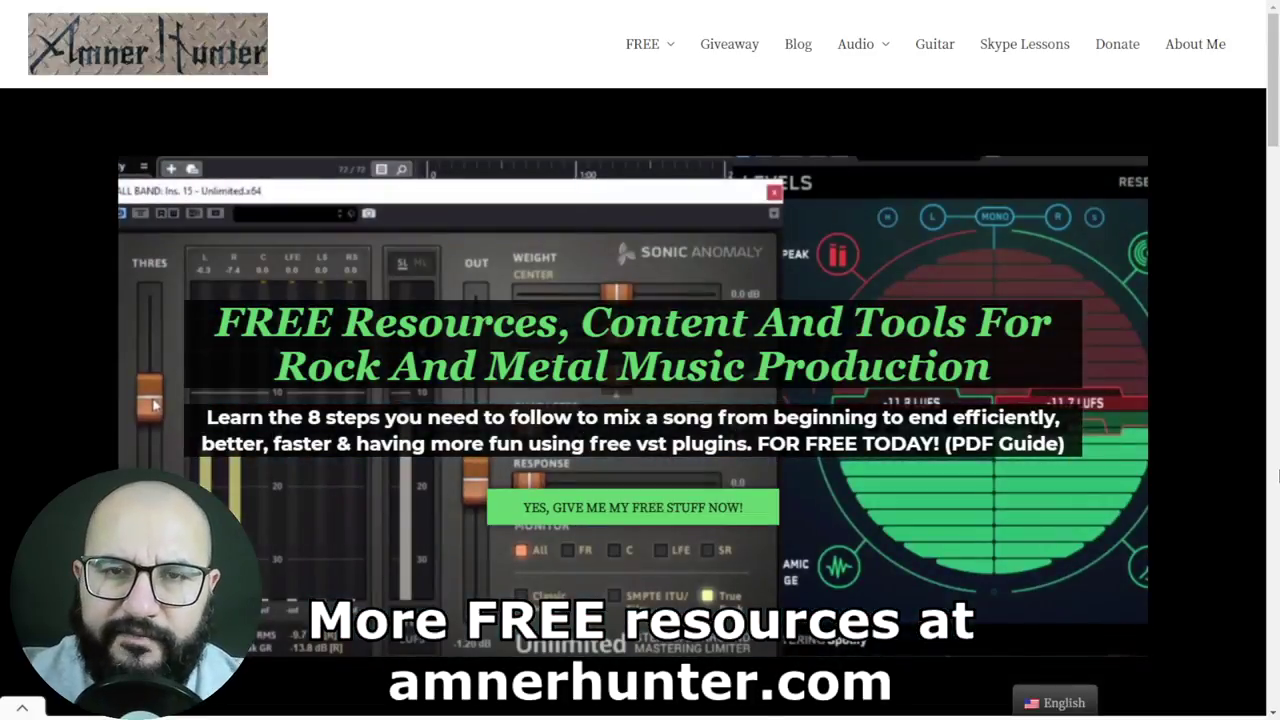
pyautogui.moveTo(641, 56)
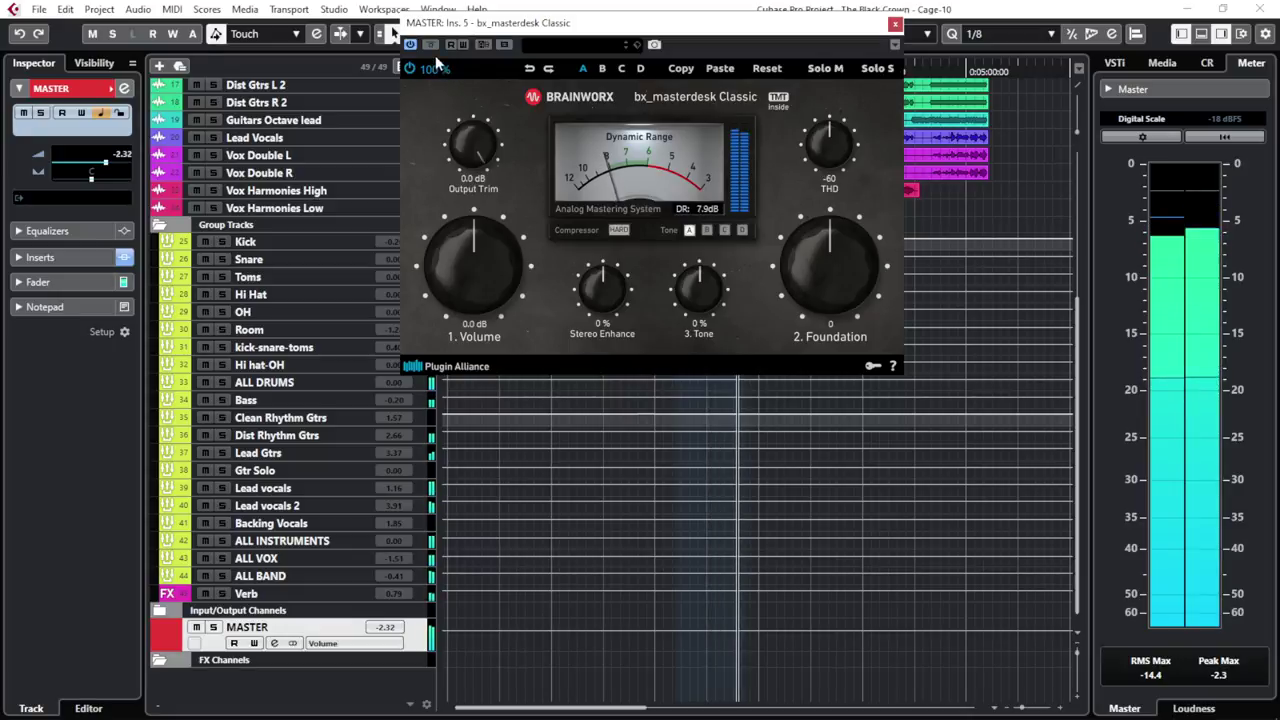
# - Compare the master level with and without bx_masterdesk Classic by bypassing it, resetting the meter's peak hold, and re-enabling it
pyautogui.click(430, 45)
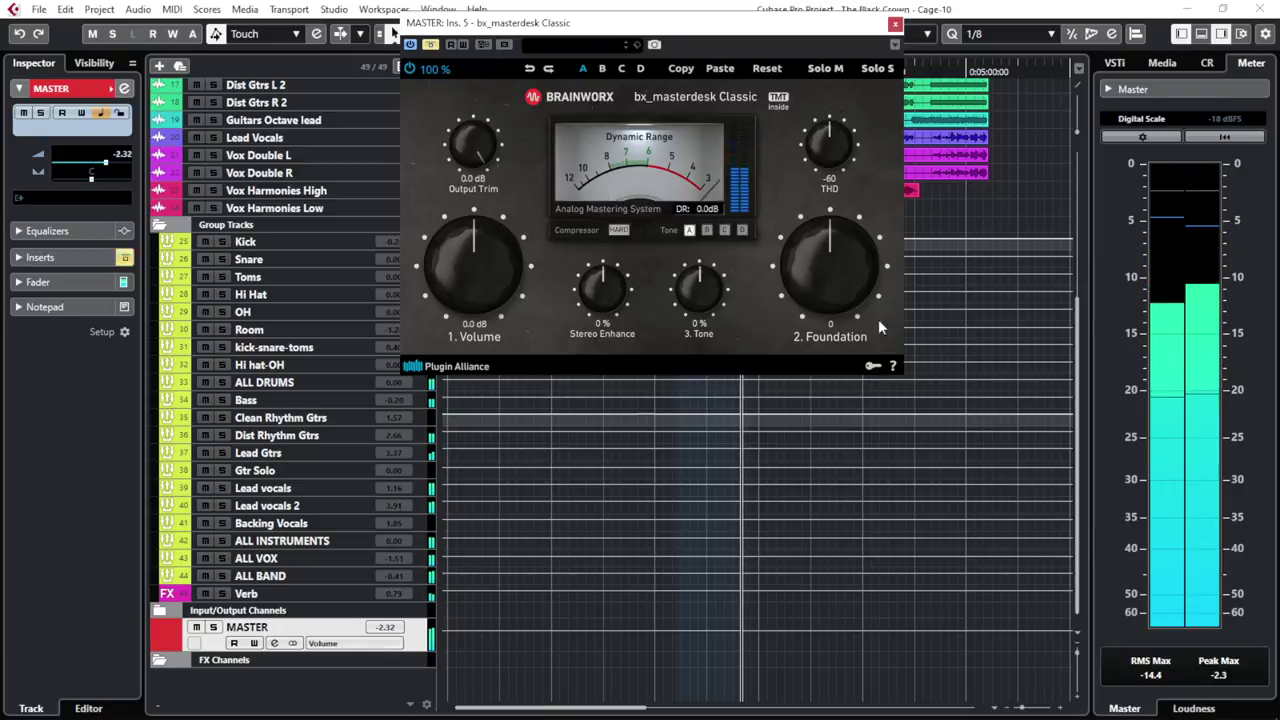
pyautogui.click(1158, 259)
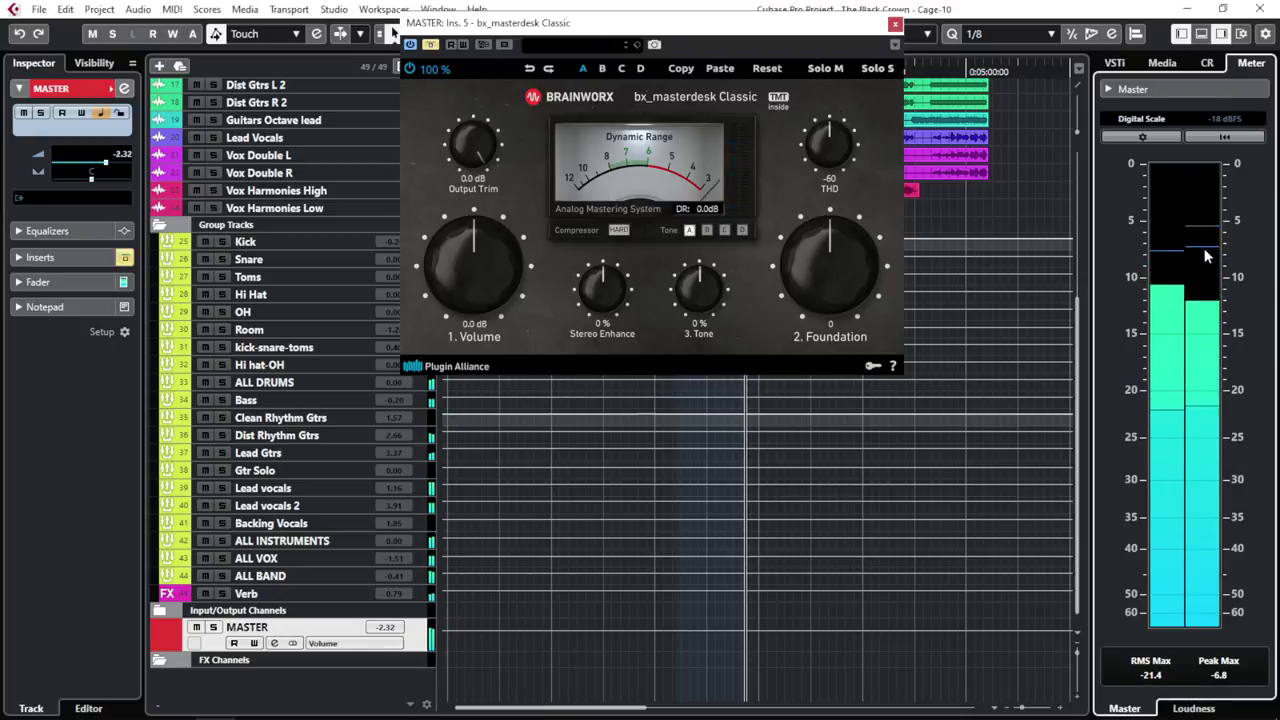
pyautogui.click(430, 45)
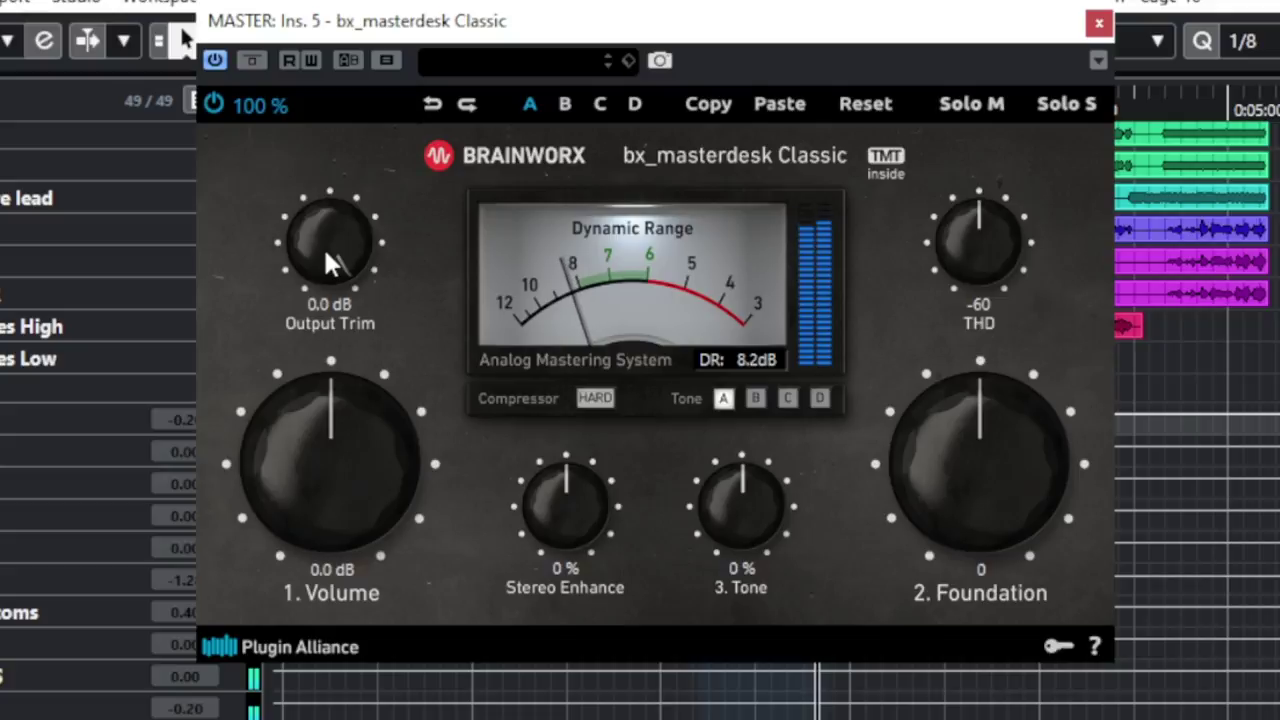
# - Set the Output Trim of bx_masterdesk Classic to -1.0 dB
pyautogui.scroll(-3, 330, 262)
pyautogui.scroll(3, 330, 252)
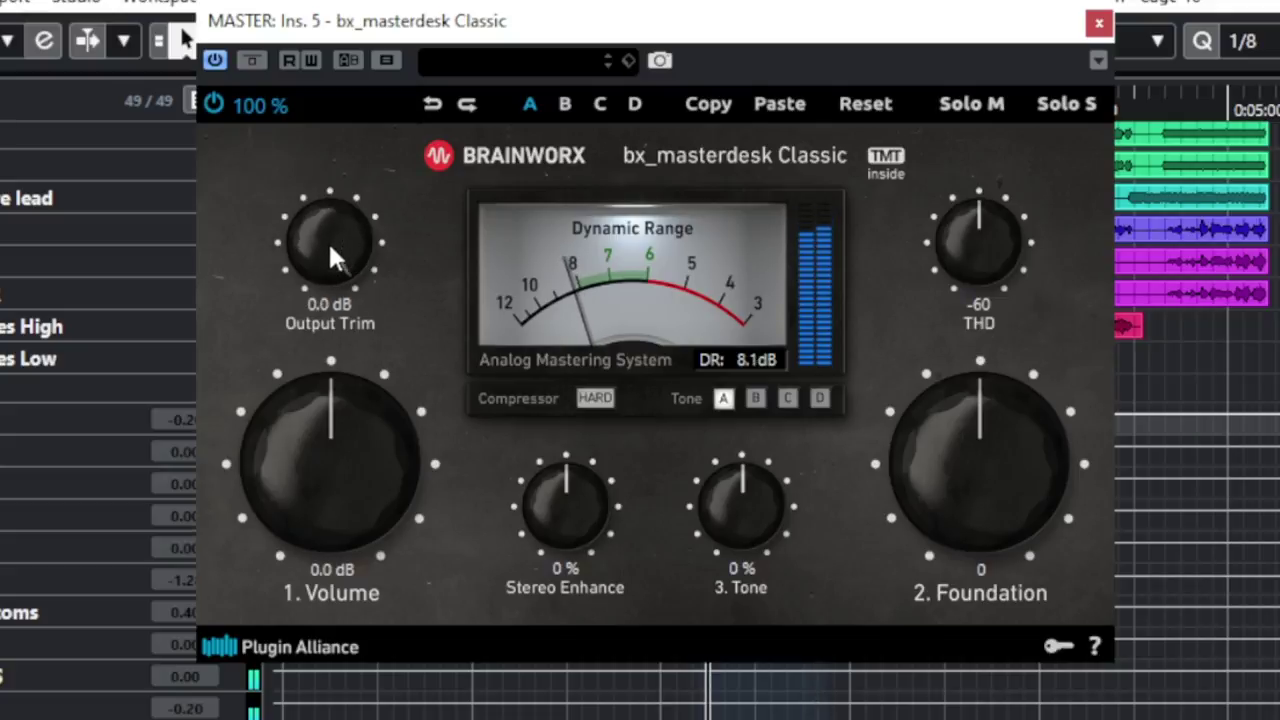
pyautogui.scroll(-3, 331, 255)
pyautogui.scroll(-3, 332, 252)
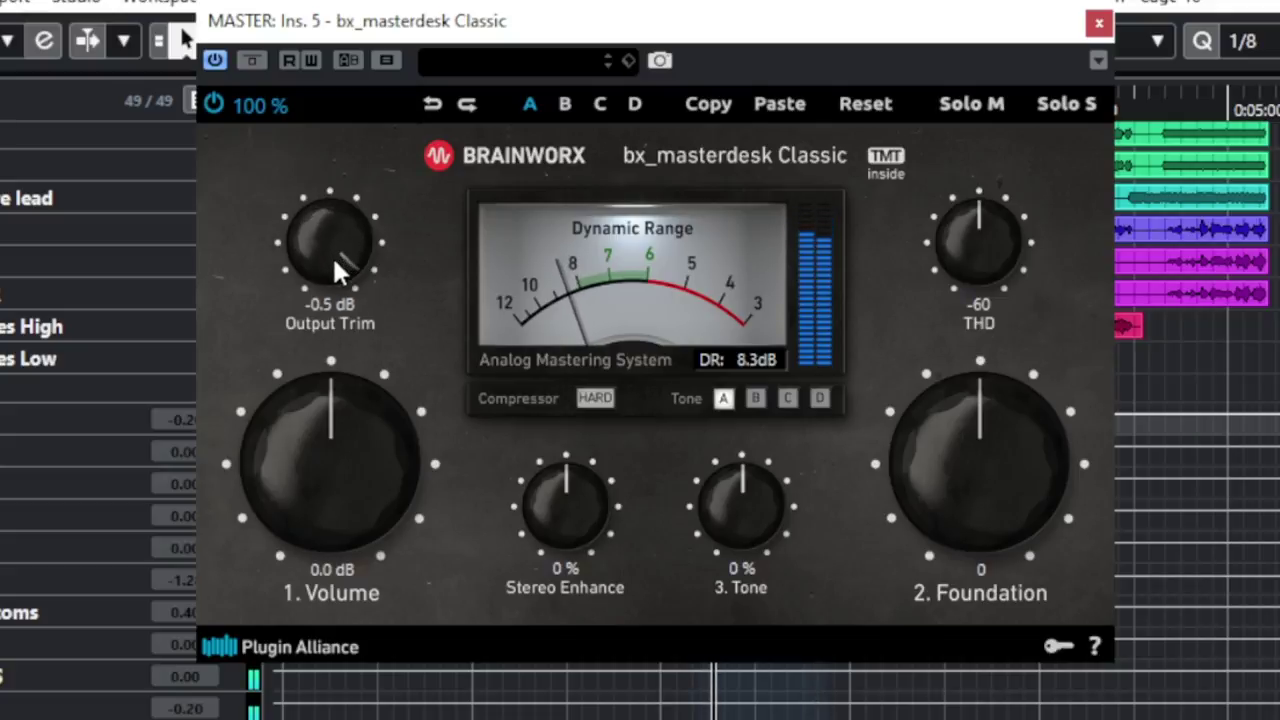
pyautogui.scroll(-3, 338, 273)
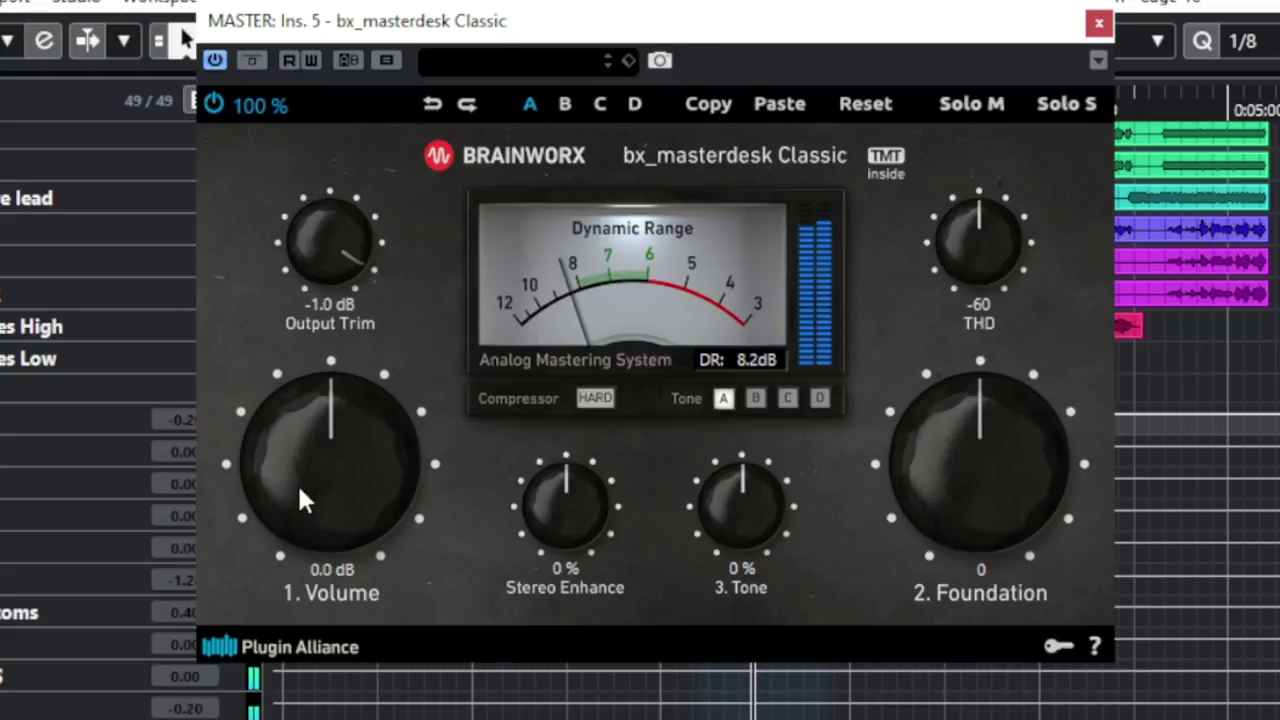
# - Raise the Volume knob gradually through 2.0 dB and 6.5 dB to its 12.0 dB maximum, keeping Output Trim at -1.0 dB
pyautogui.scroll(5, 297, 483)
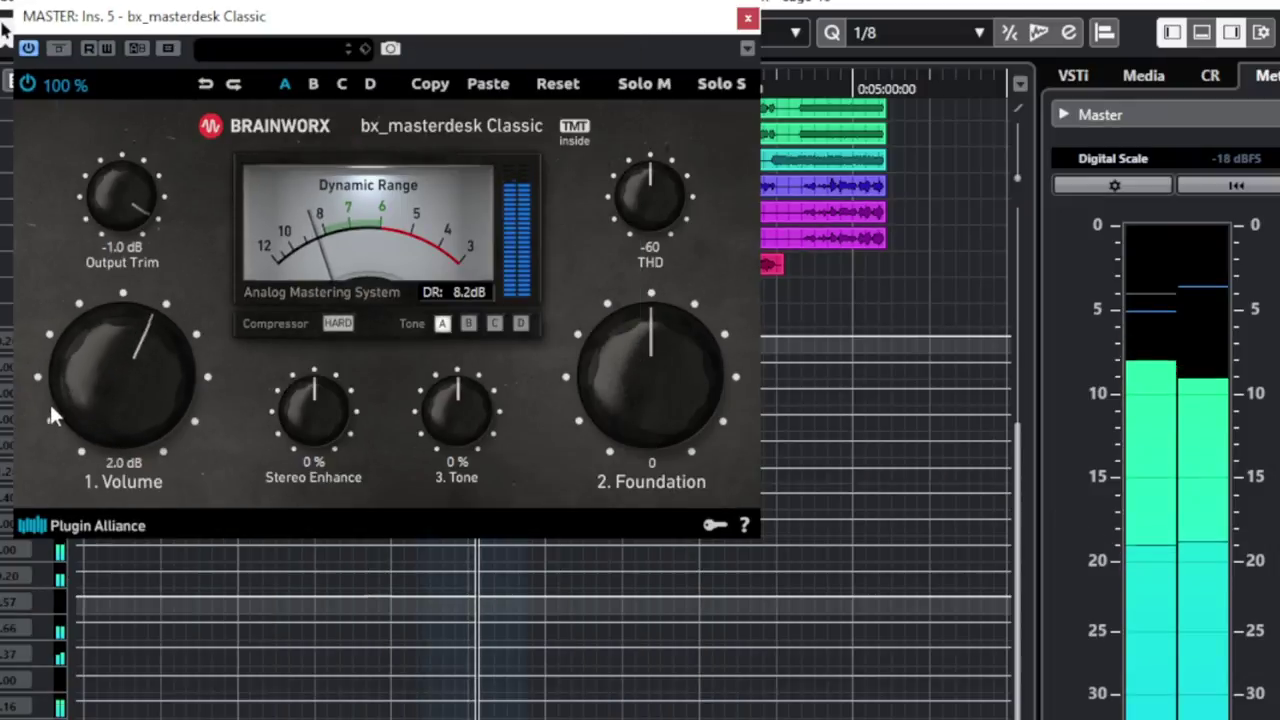
pyautogui.moveTo(49, 409); pyautogui.dragTo(100, 368)
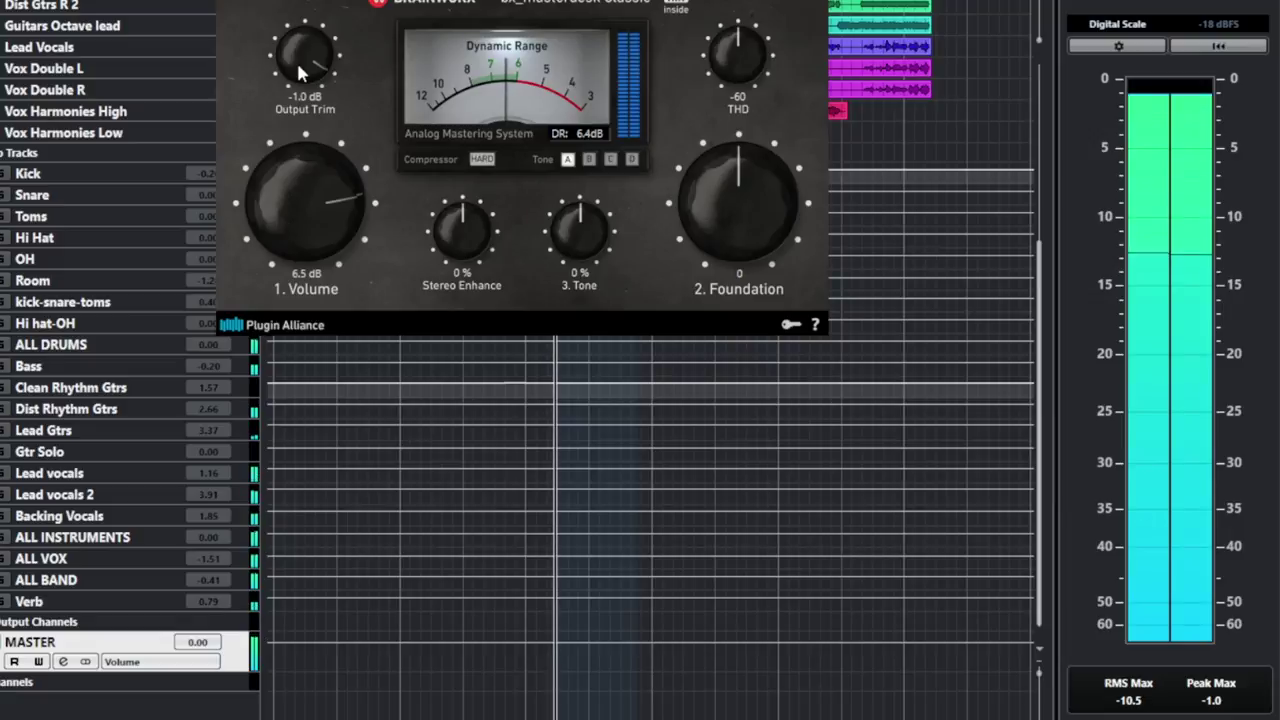
pyautogui.scroll(3, 293, 201)
pyautogui.scroll(-3, 110, 380)
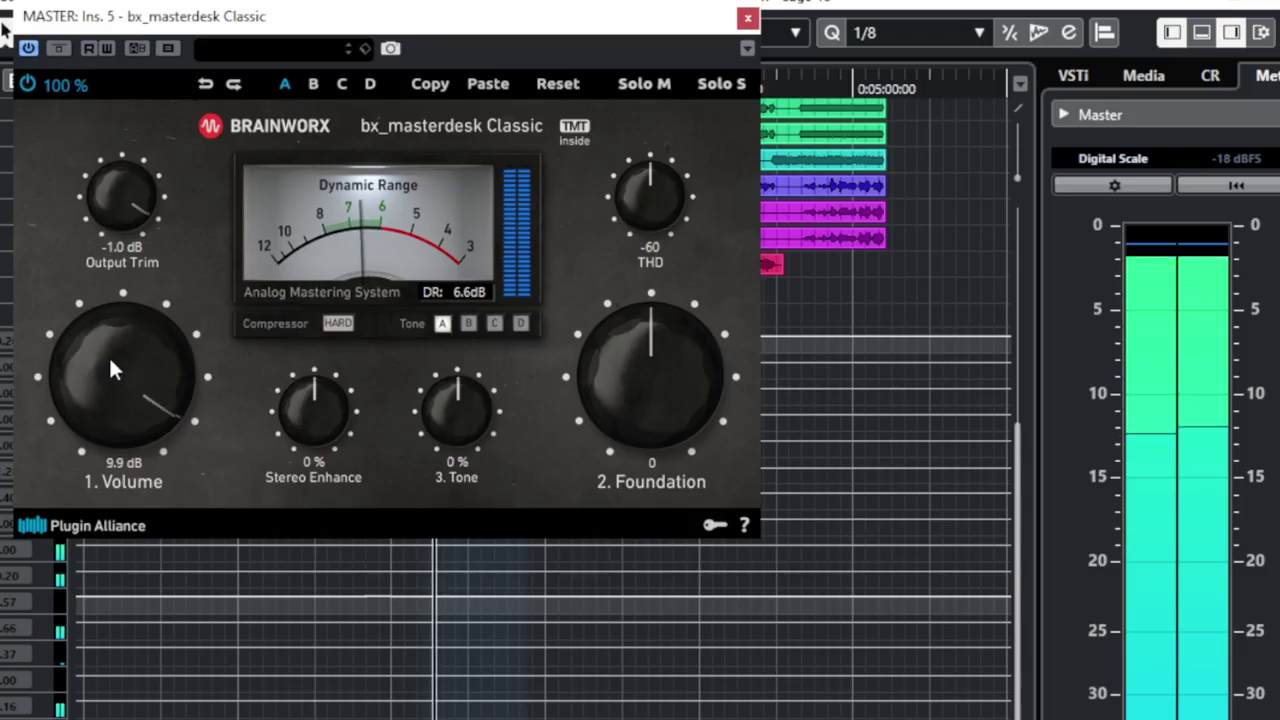
pyautogui.moveTo(104, 397); pyautogui.dragTo(121, 311)
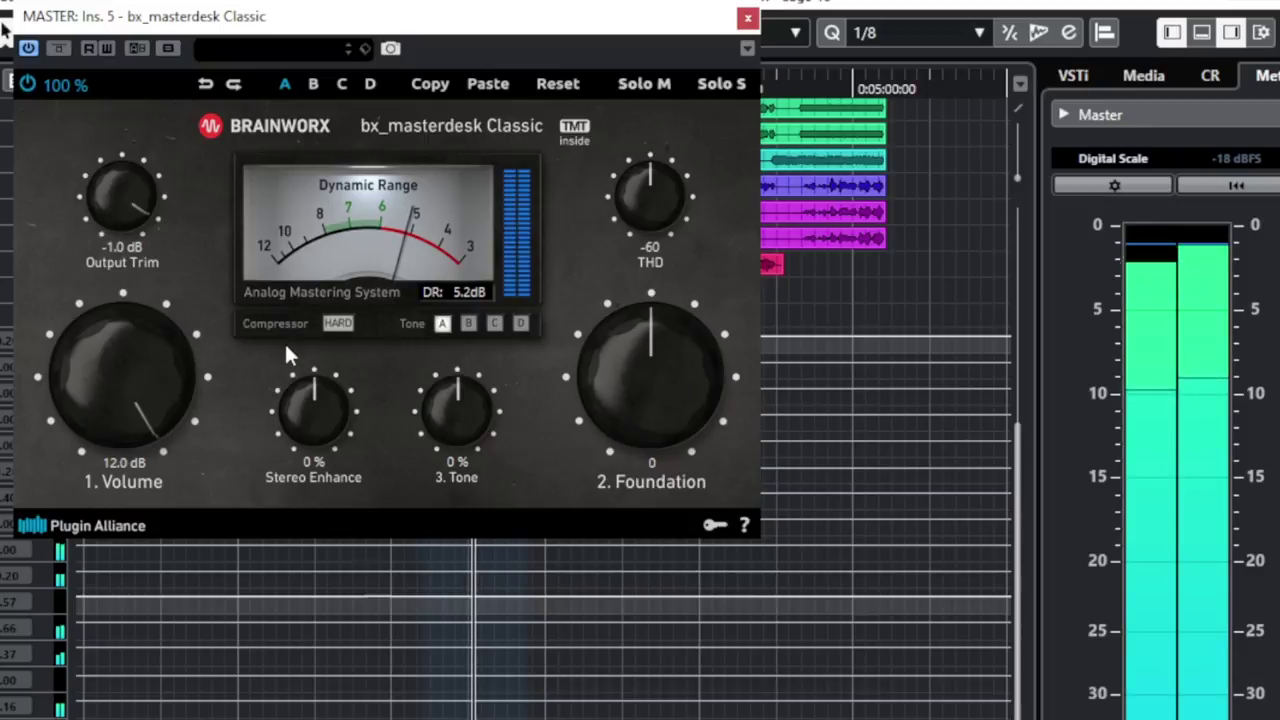
# - Try Volume at 7.2 dB and again at 12.0 dB, and bring it back down to about -0.1 dB
pyautogui.moveTo(152, 368); pyautogui.dragTo(145, 398)
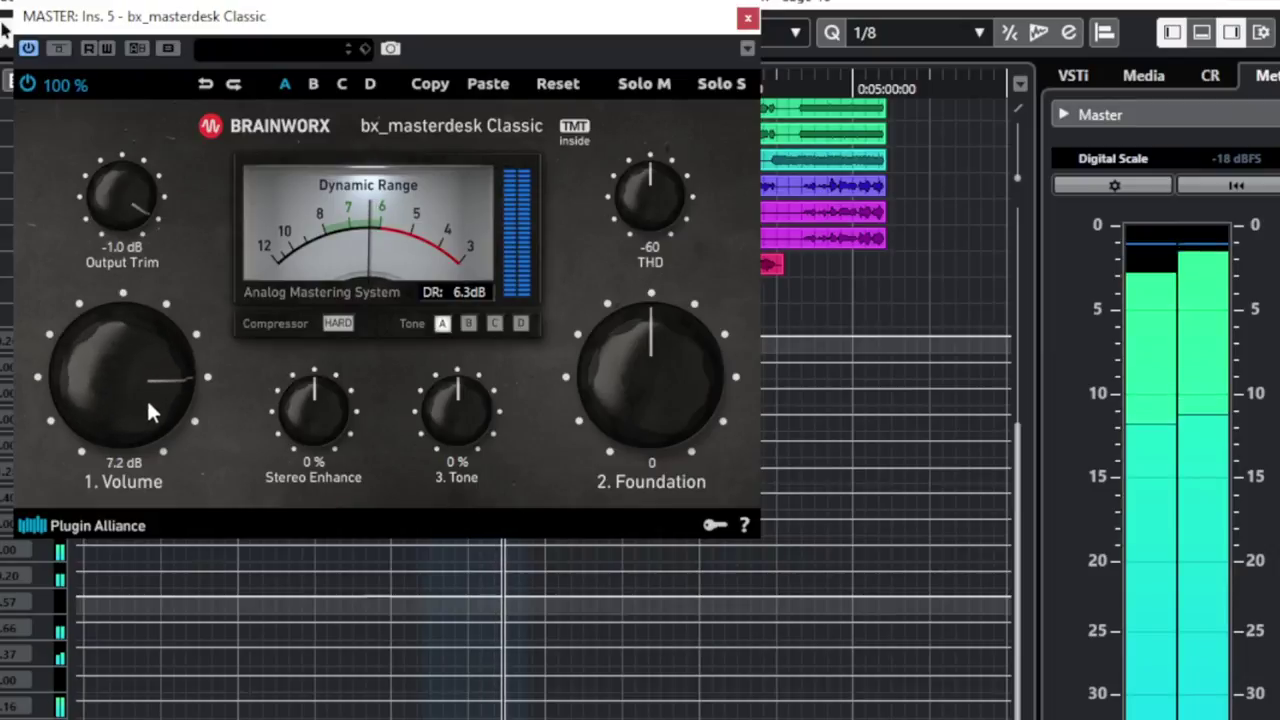
pyautogui.moveTo(148, 404); pyautogui.dragTo(124, 377)
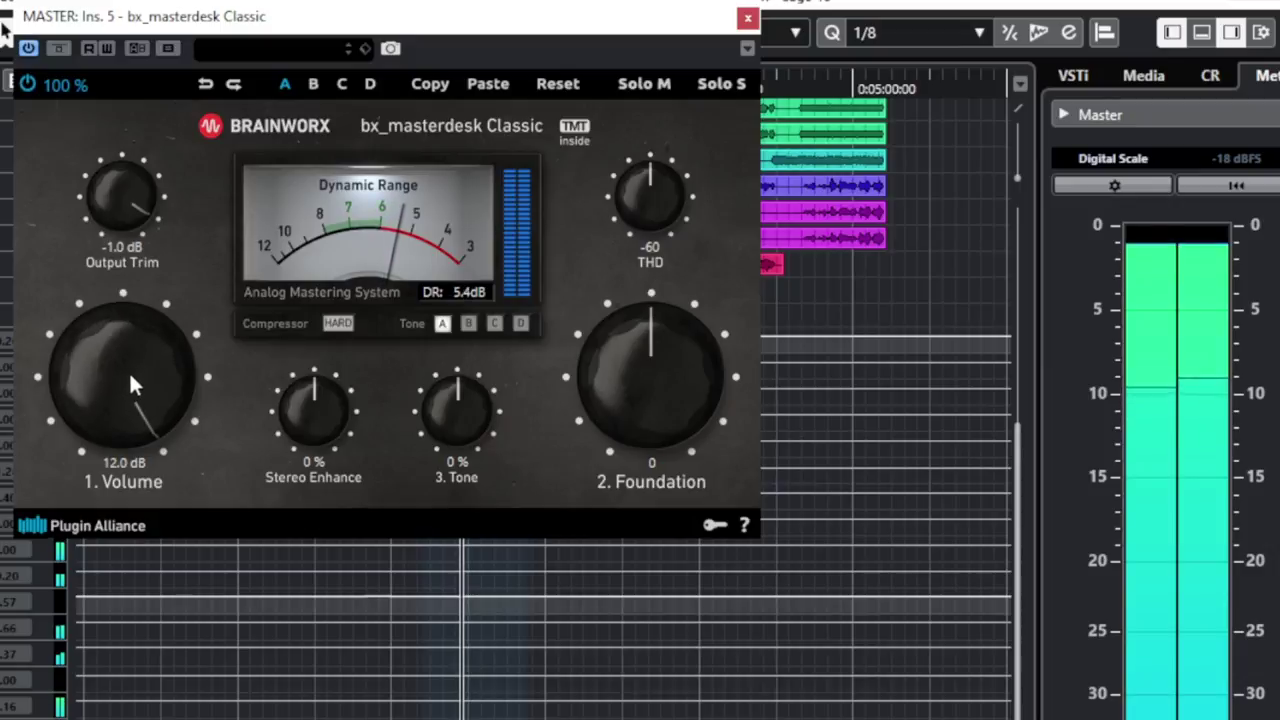
pyautogui.moveTo(139, 356); pyautogui.dragTo(140, 423)
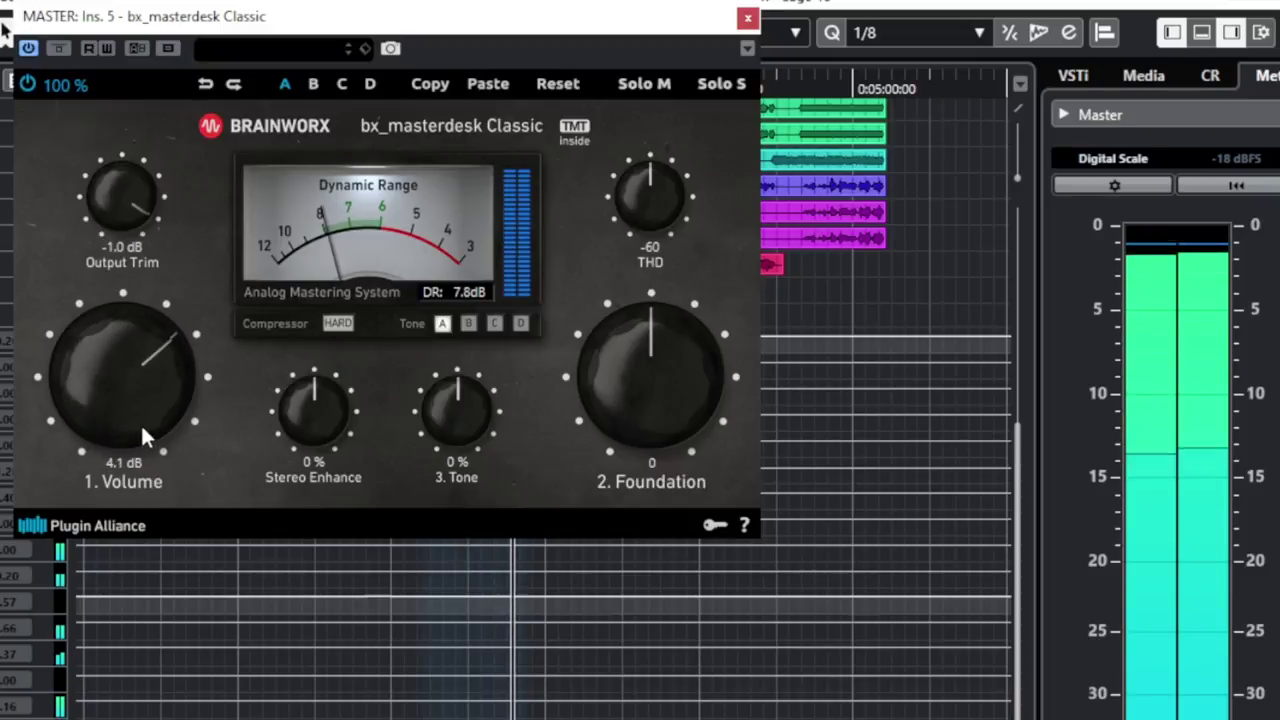
pyautogui.moveTo(140, 423); pyautogui.dragTo(140, 424)
pyautogui.moveTo(138, 446); pyautogui.dragTo(138, 453)
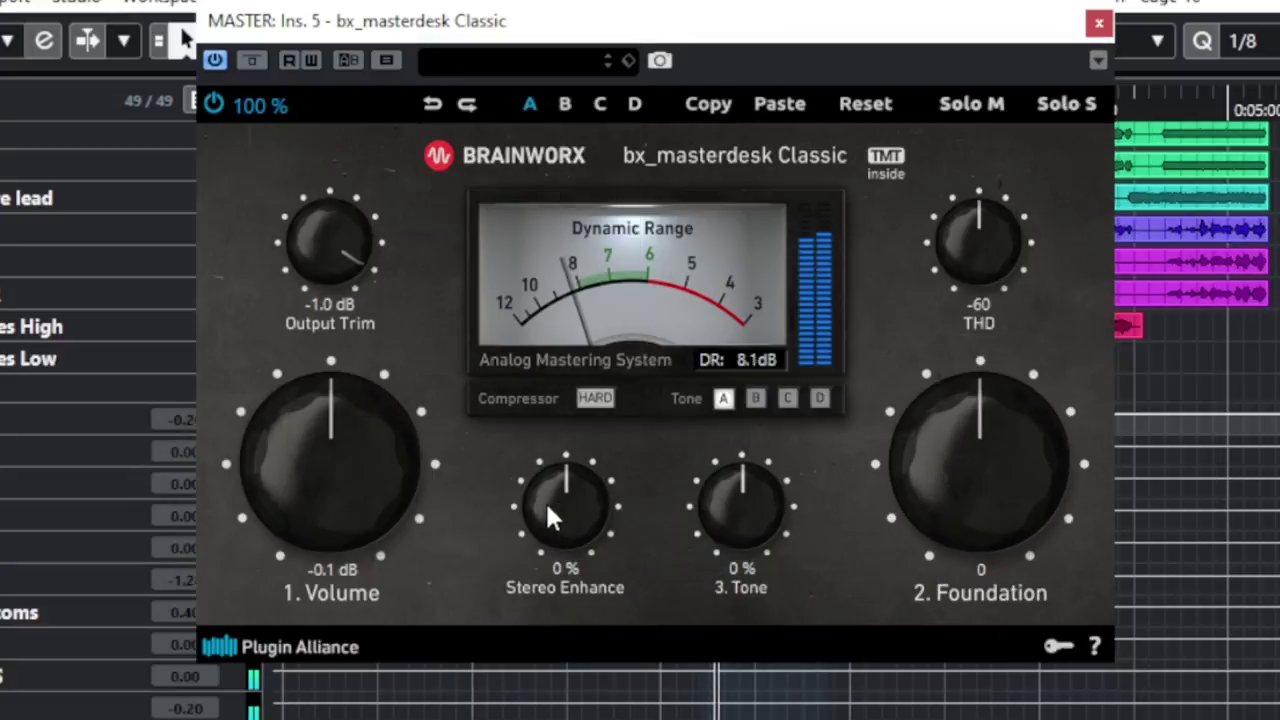
# - Try the Stereo Enhance control and set it back to 0 %
pyautogui.moveTo(547, 506)
pyautogui.mouseDown()
pyautogui.moveTo(546, 480)
pyautogui.moveTo(558, 527)
pyautogui.mouseUp()
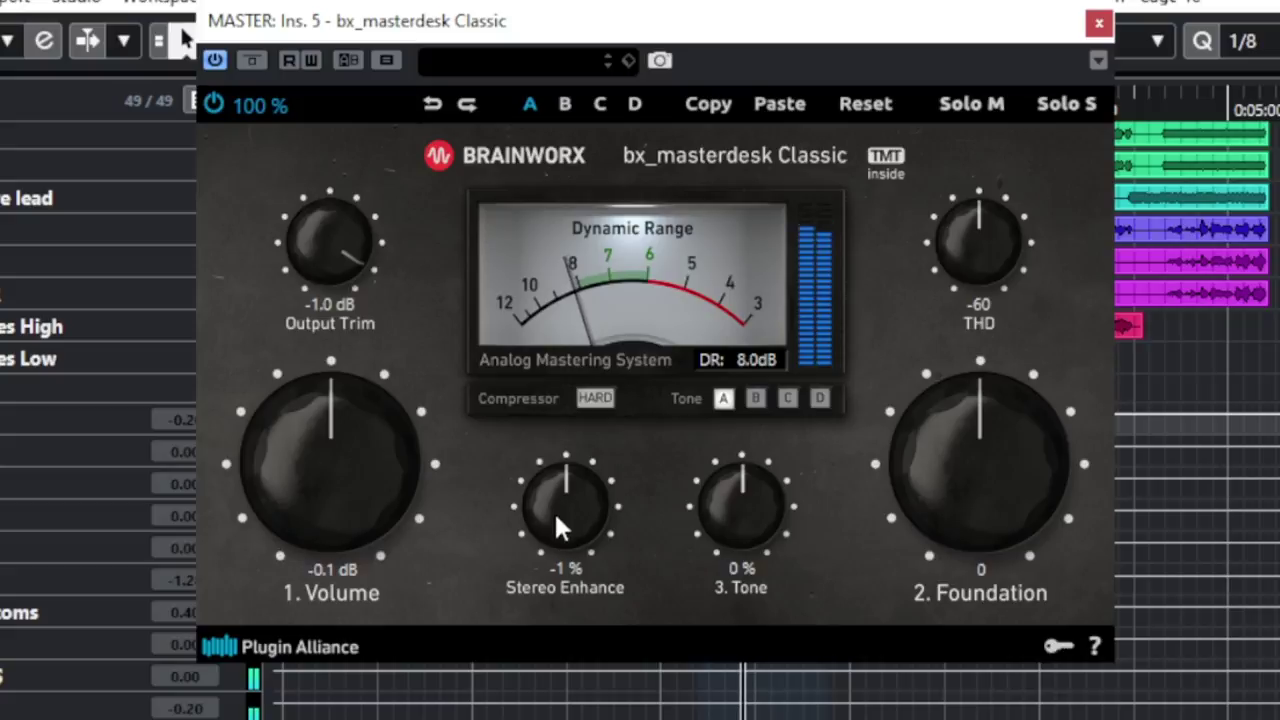
pyautogui.click(556, 558)
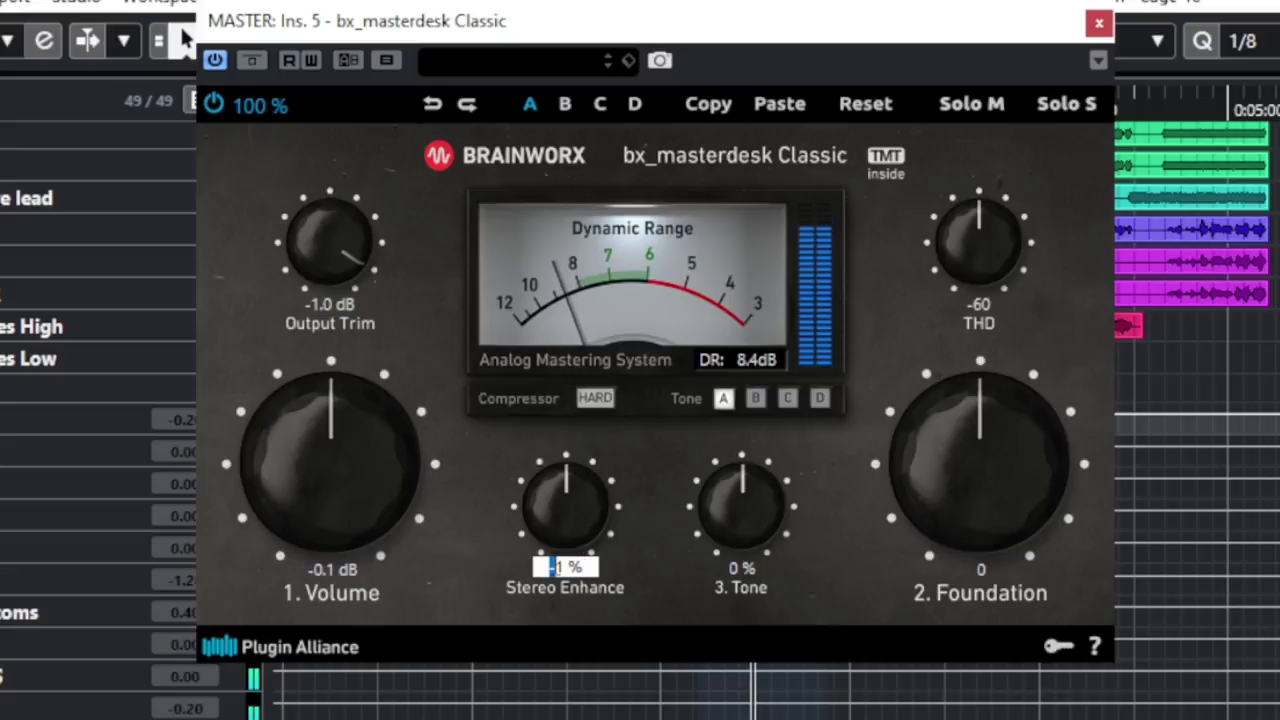
pyautogui.press('BackSpace')
pyautogui.write('0')
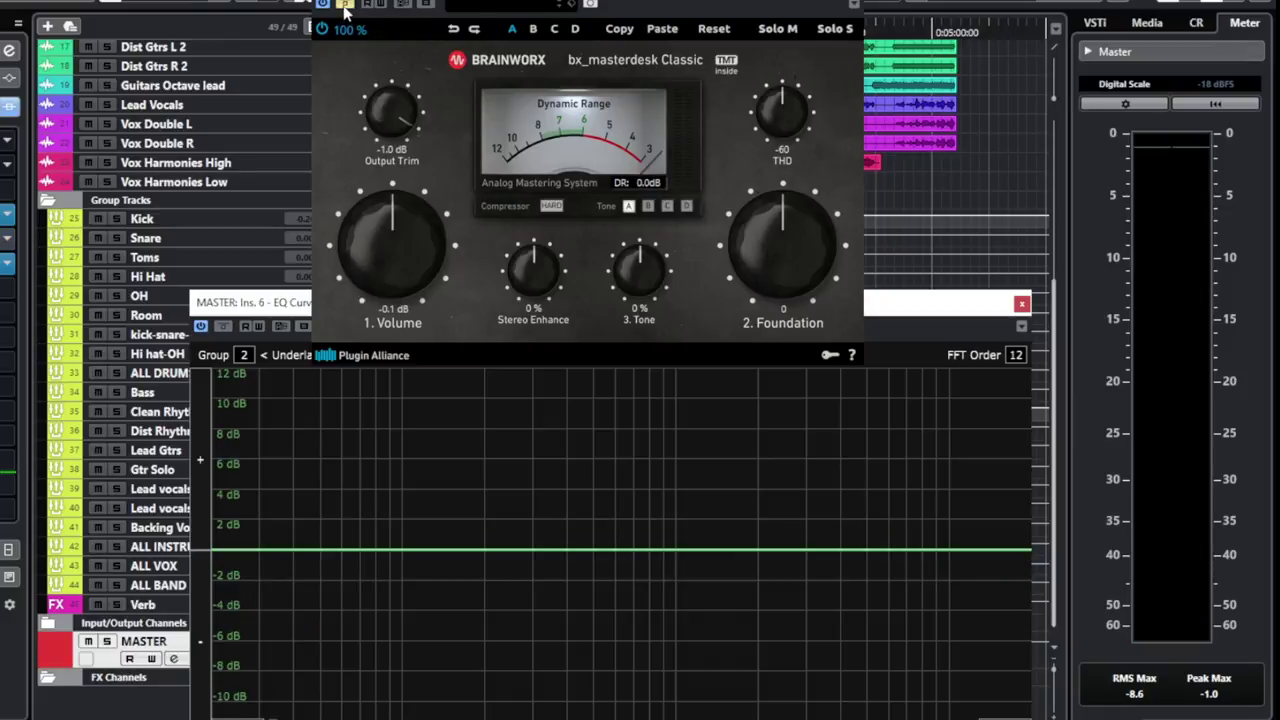
# - Start playback and toggle the bx_masterdesk bypass to compare the frequency response in the EQ curve analyzer
pyautogui.press('space')
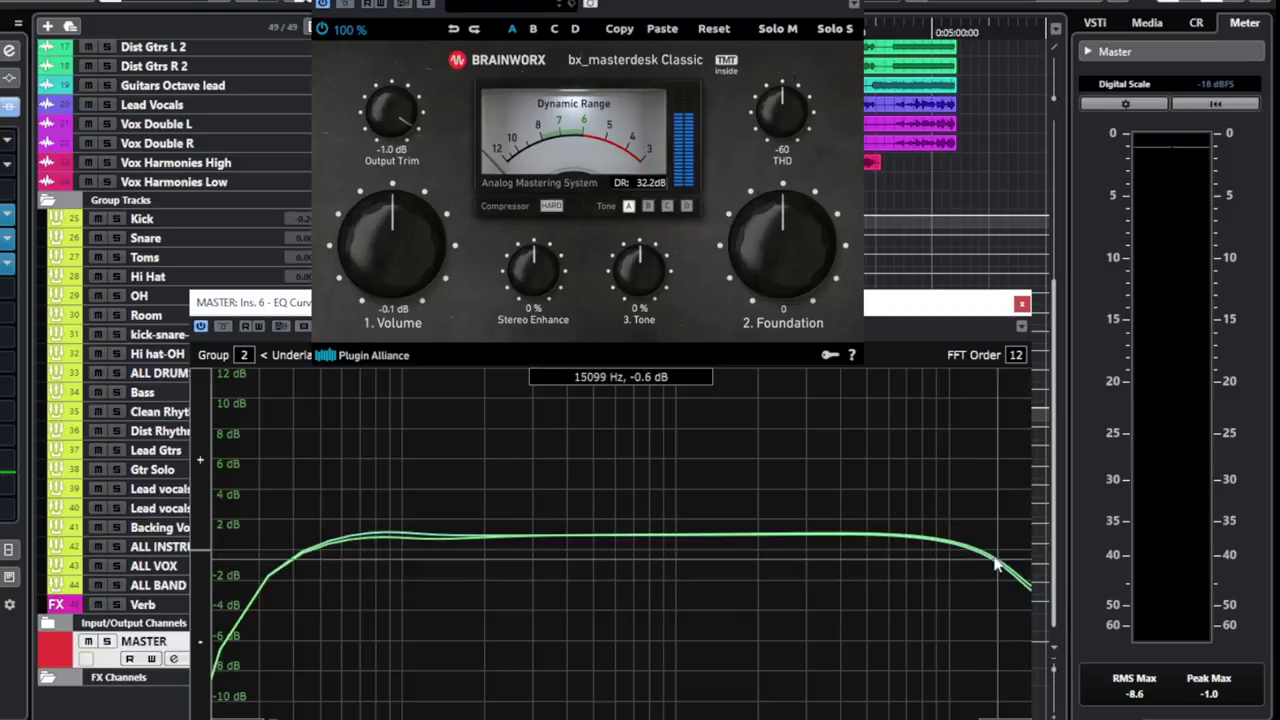
pyautogui.click(344, 6)
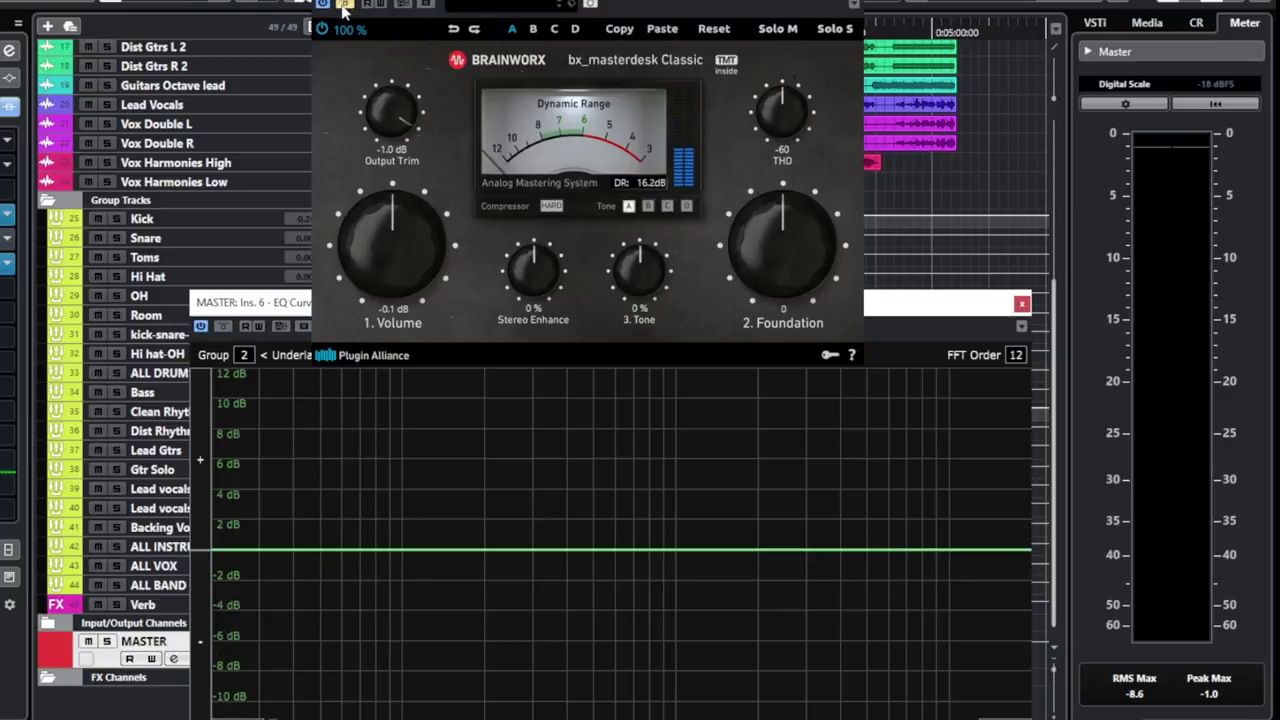
pyautogui.click(344, 6)
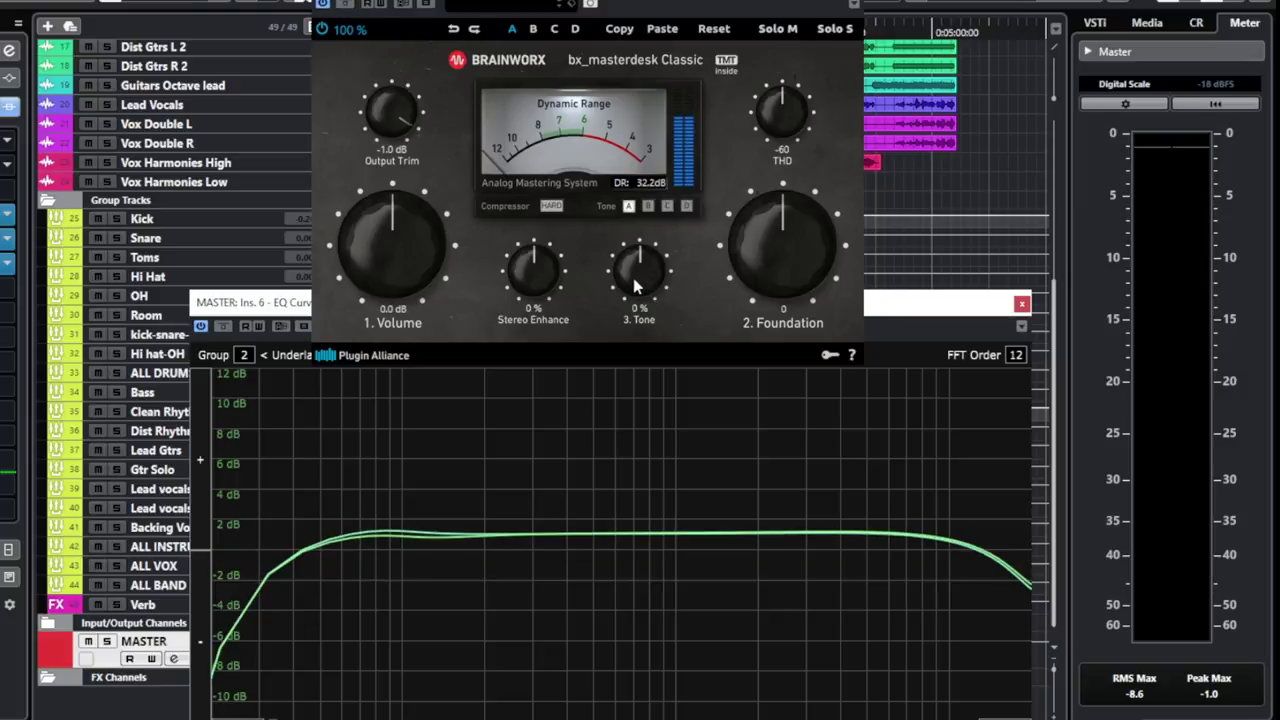
# - Try Tone at about 79 % to examine its effect on the response curve, and return it to 0 %
pyautogui.moveTo(630, 285)
pyautogui.mouseDown()
pyautogui.moveTo(634, 256)
pyautogui.moveTo(655, 282)
pyautogui.mouseUp()
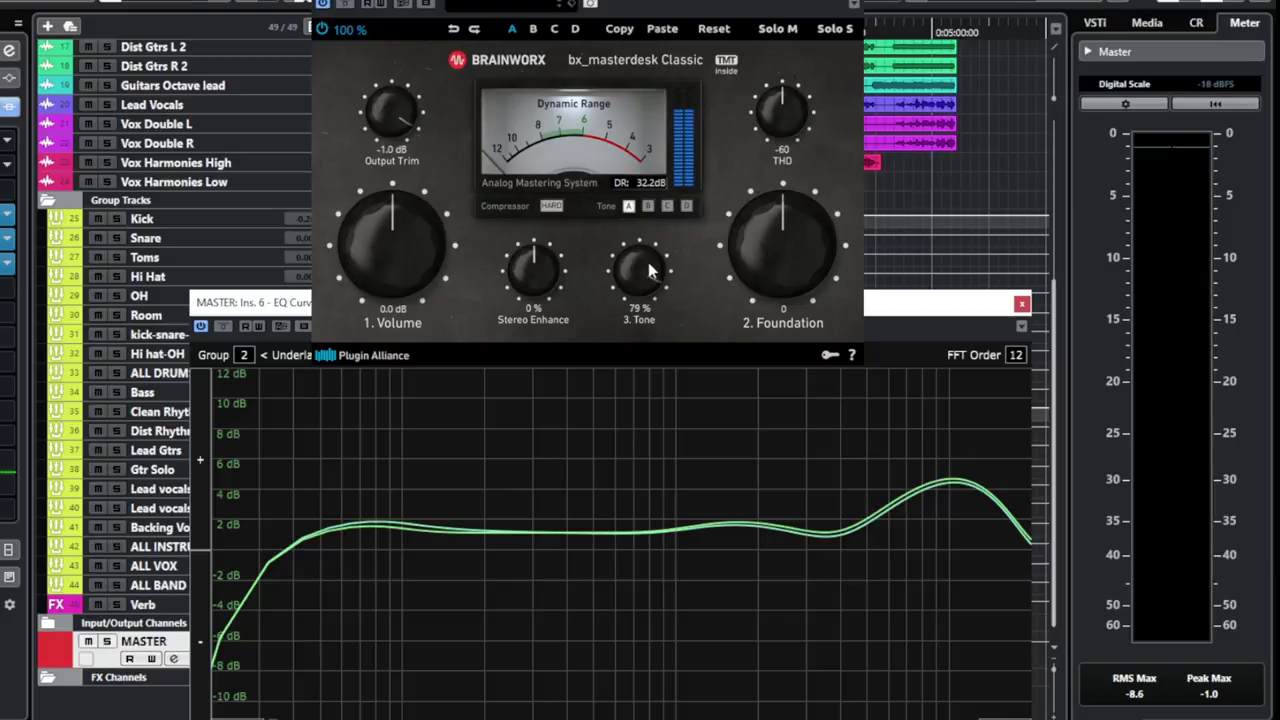
pyautogui.moveTo(645, 290); pyautogui.dragTo(632, 322)
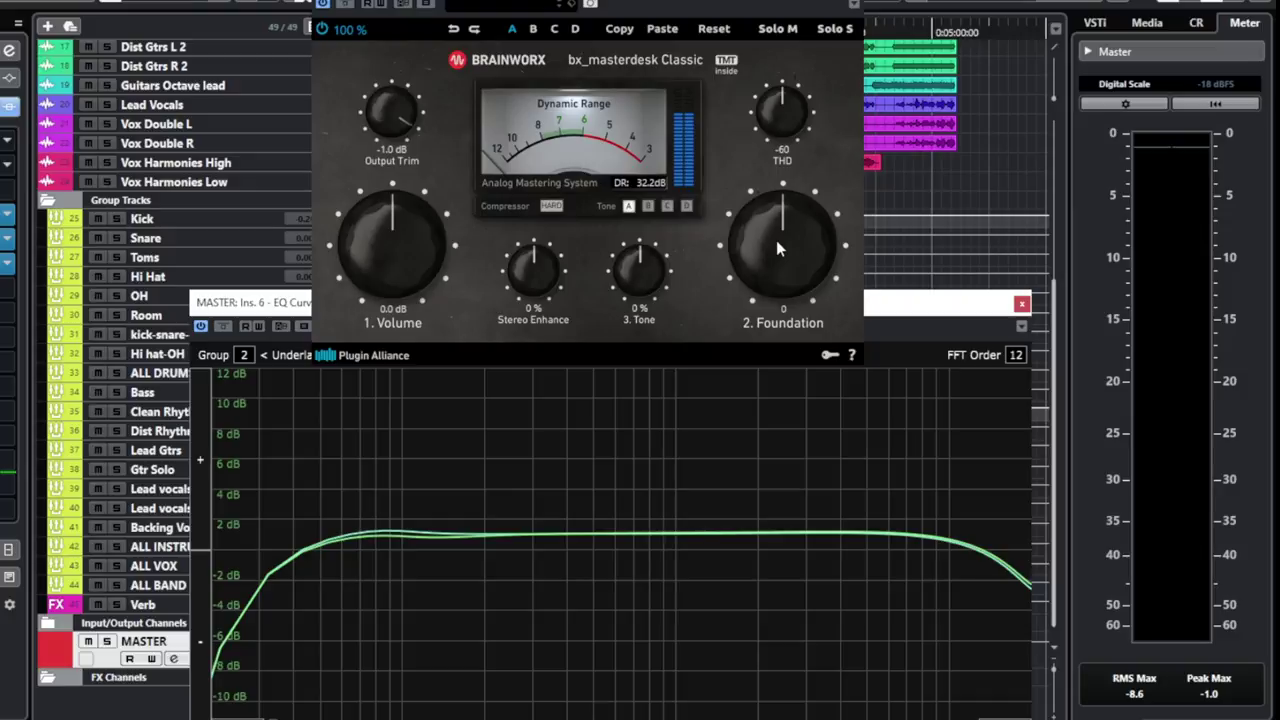
# - Sweep Foundation through -16 and 23 up to 30 to examine its effect on the curve, and reset it to 0
pyautogui.moveTo(776, 241); pyautogui.dragTo(778, 280)
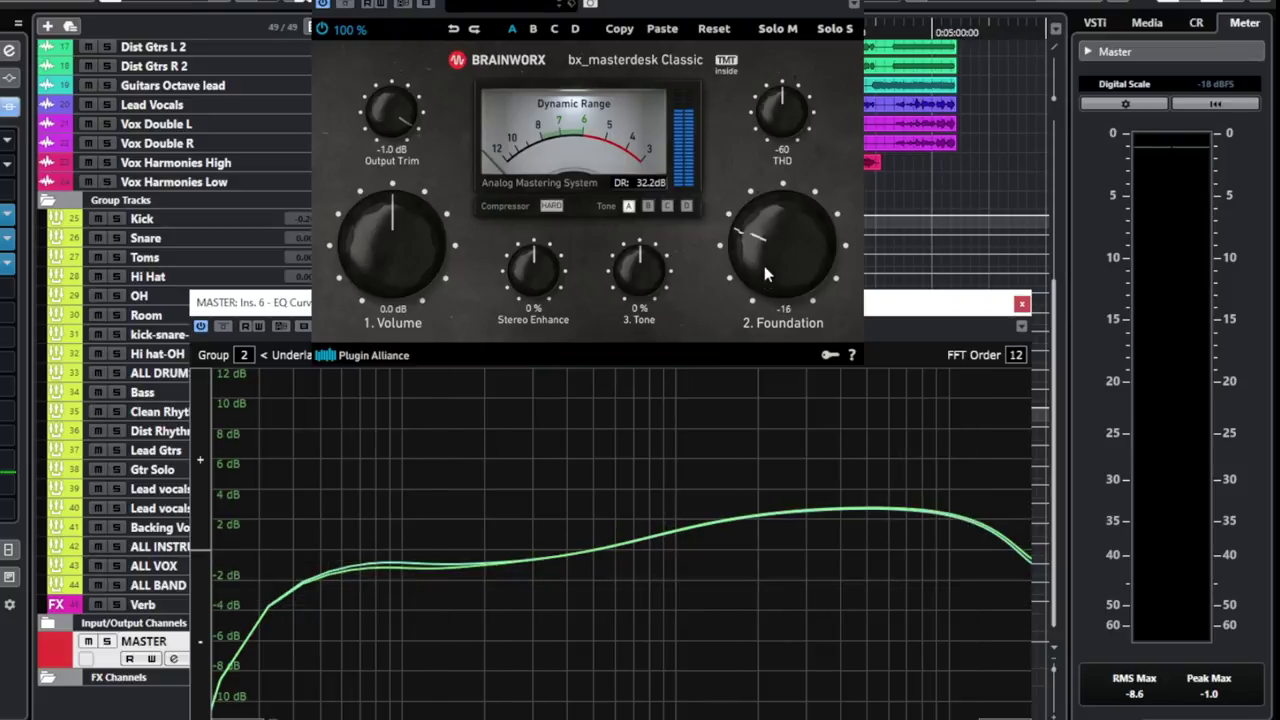
pyautogui.moveTo(755, 238); pyautogui.dragTo(762, 207)
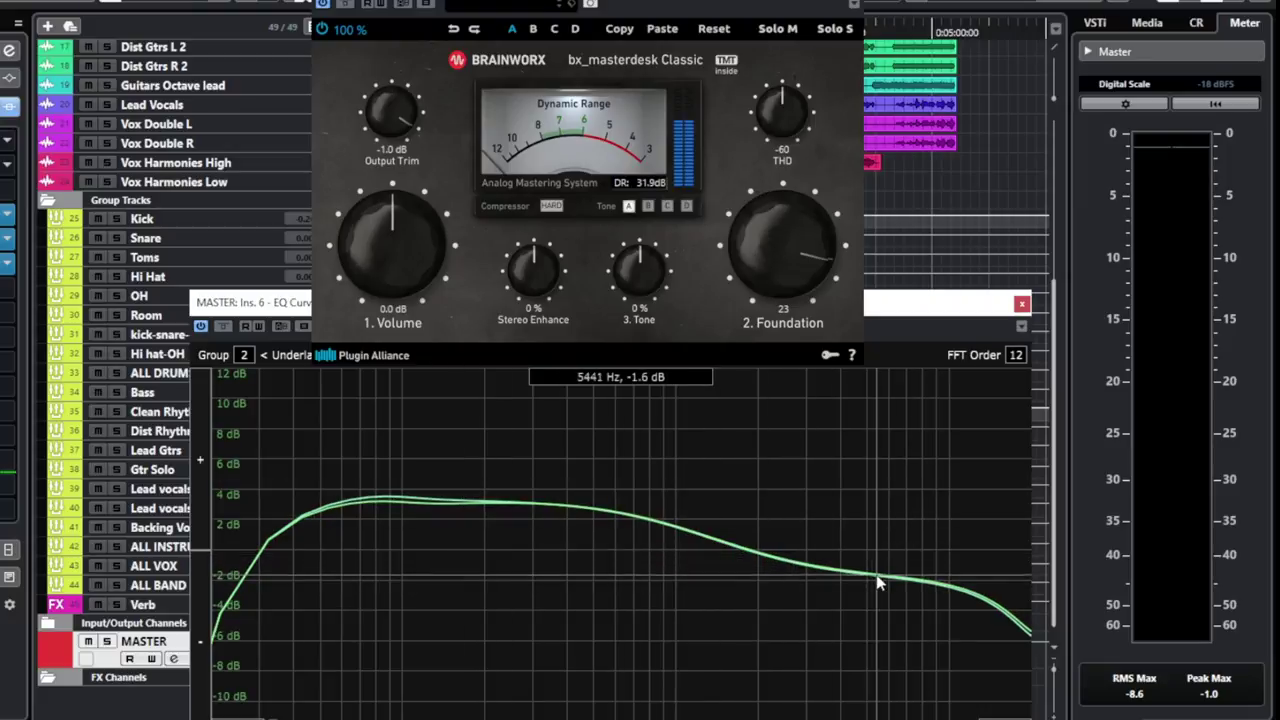
pyautogui.moveTo(790, 270); pyautogui.dragTo(760, 183)
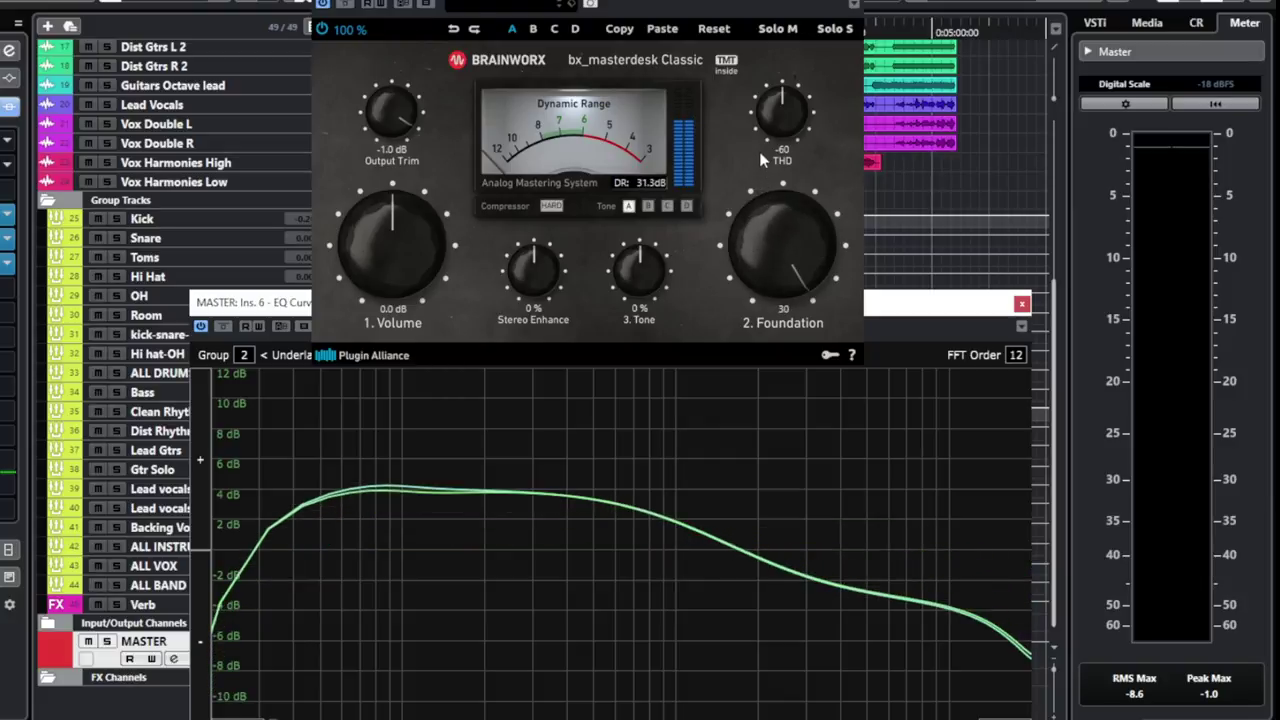
pyautogui.moveTo(798, 241); pyautogui.dragTo(787, 317)
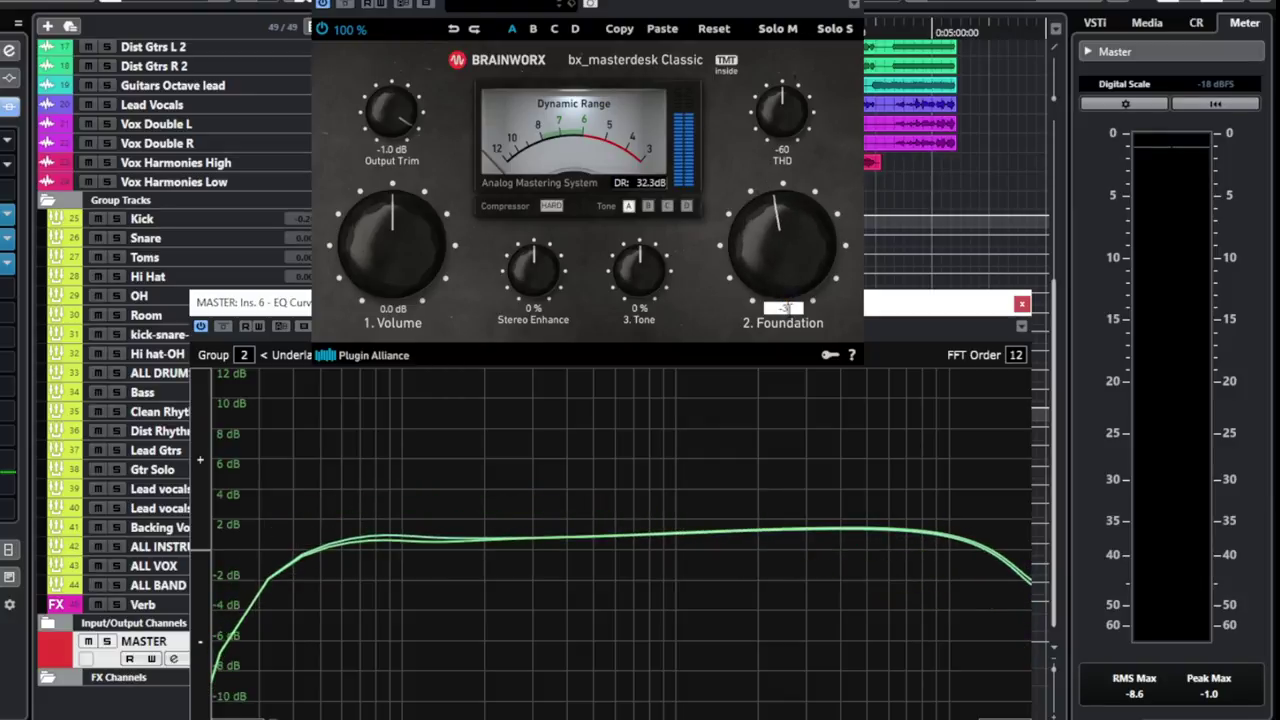
pyautogui.write('0')
pyautogui.press('Return')
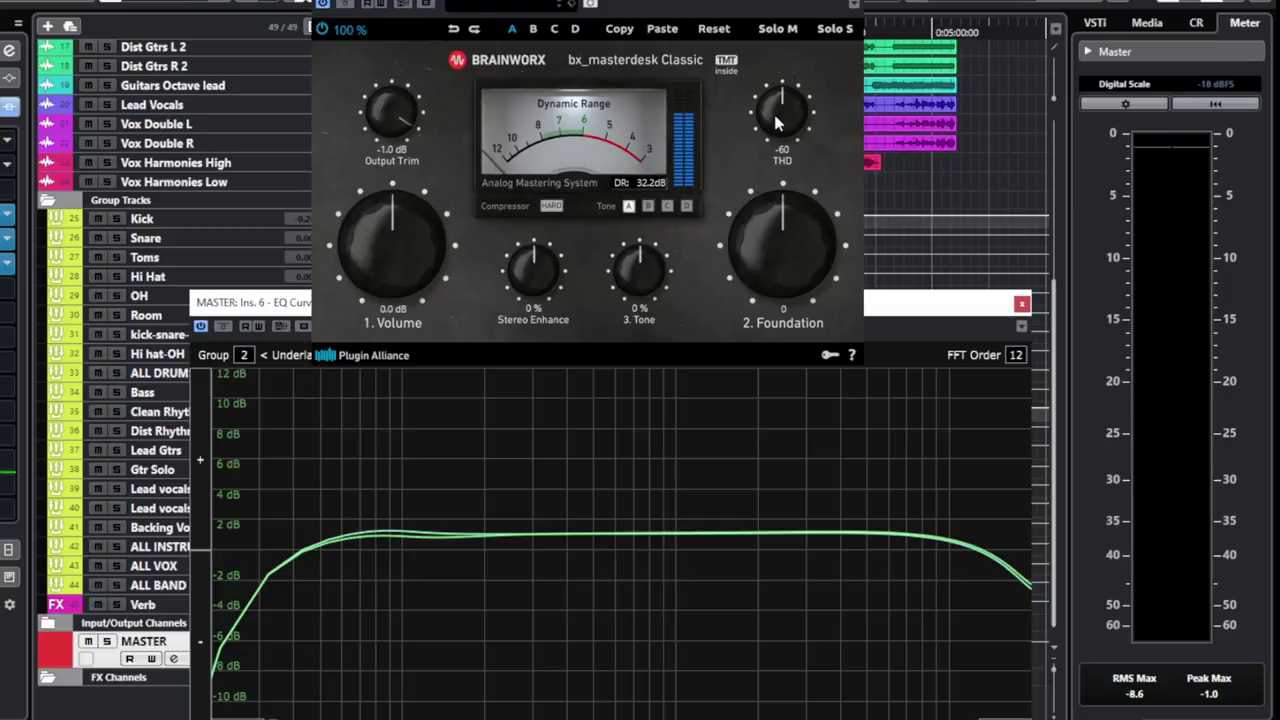
# - Raise the THD amount to -40
pyautogui.moveTo(770, 124); pyautogui.dragTo(773, 125)
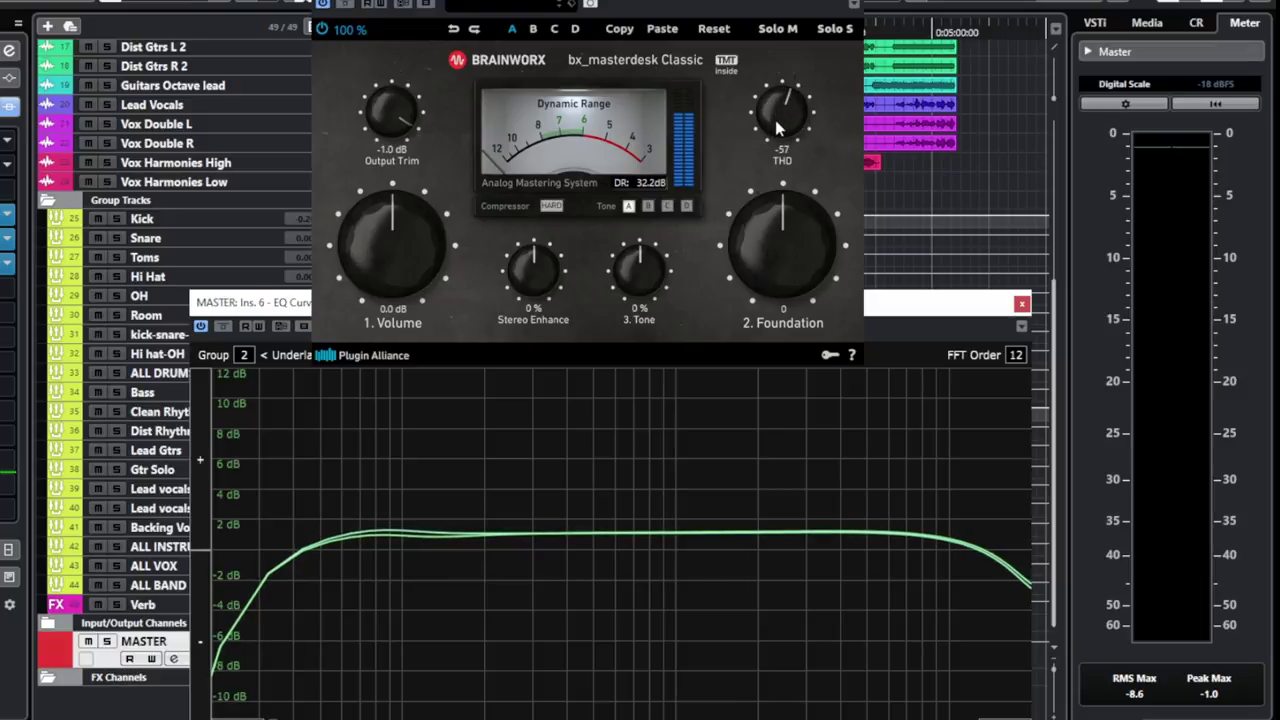
pyautogui.moveTo(770, 112); pyautogui.dragTo(774, 88)
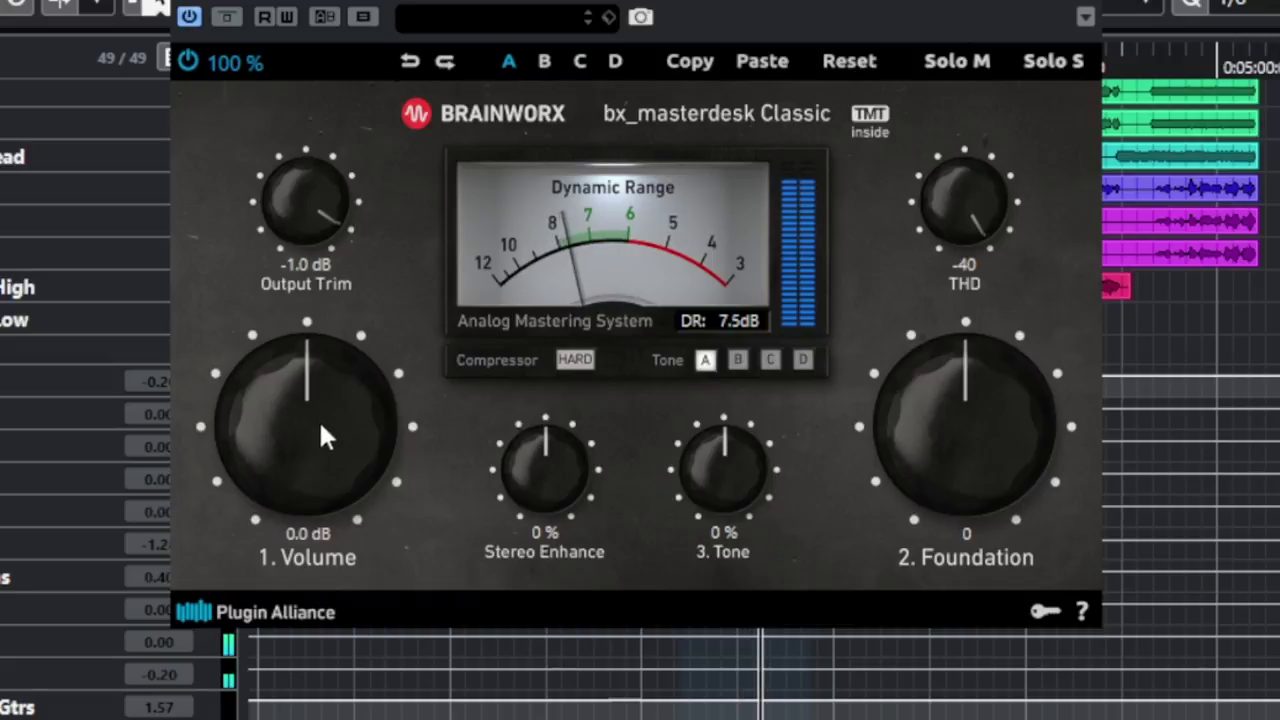
# - Push Volume to 12.0 dB to check the Dynamic Range meter, and lower it to about 0.2 dB
pyautogui.moveTo(318, 428); pyautogui.dragTo(337, 212)
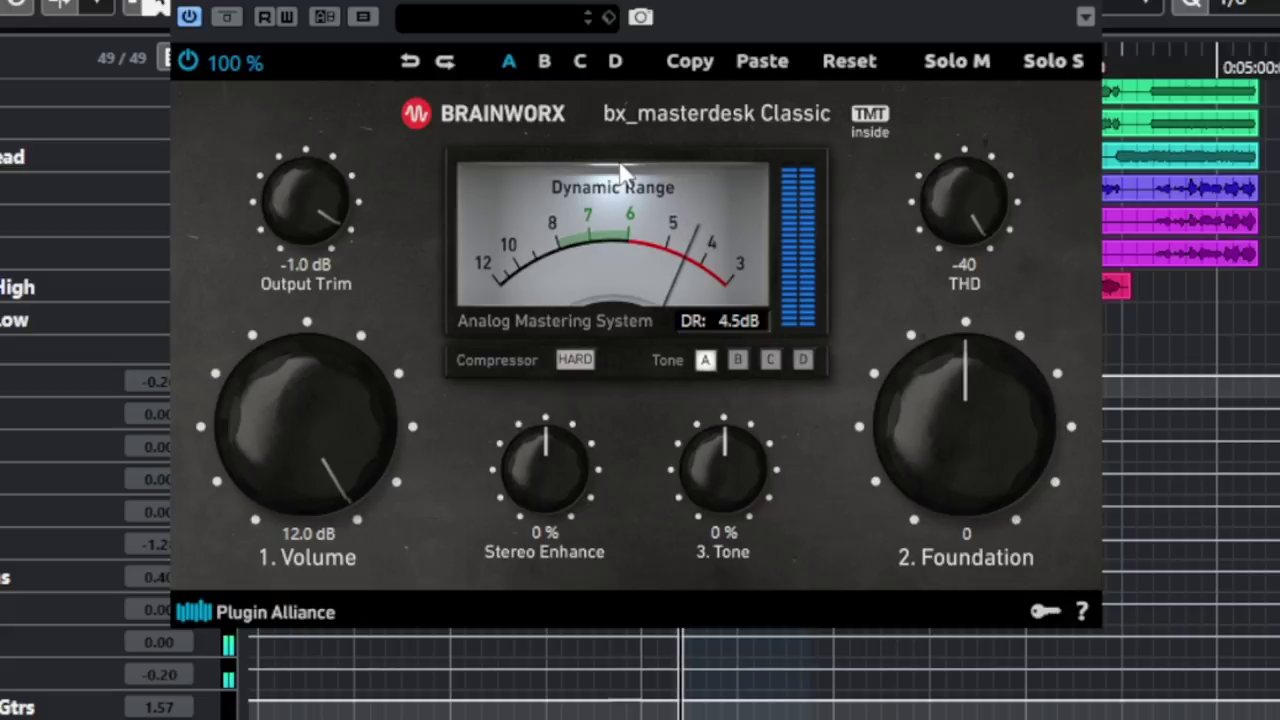
pyautogui.moveTo(387, 380); pyautogui.dragTo(328, 475)
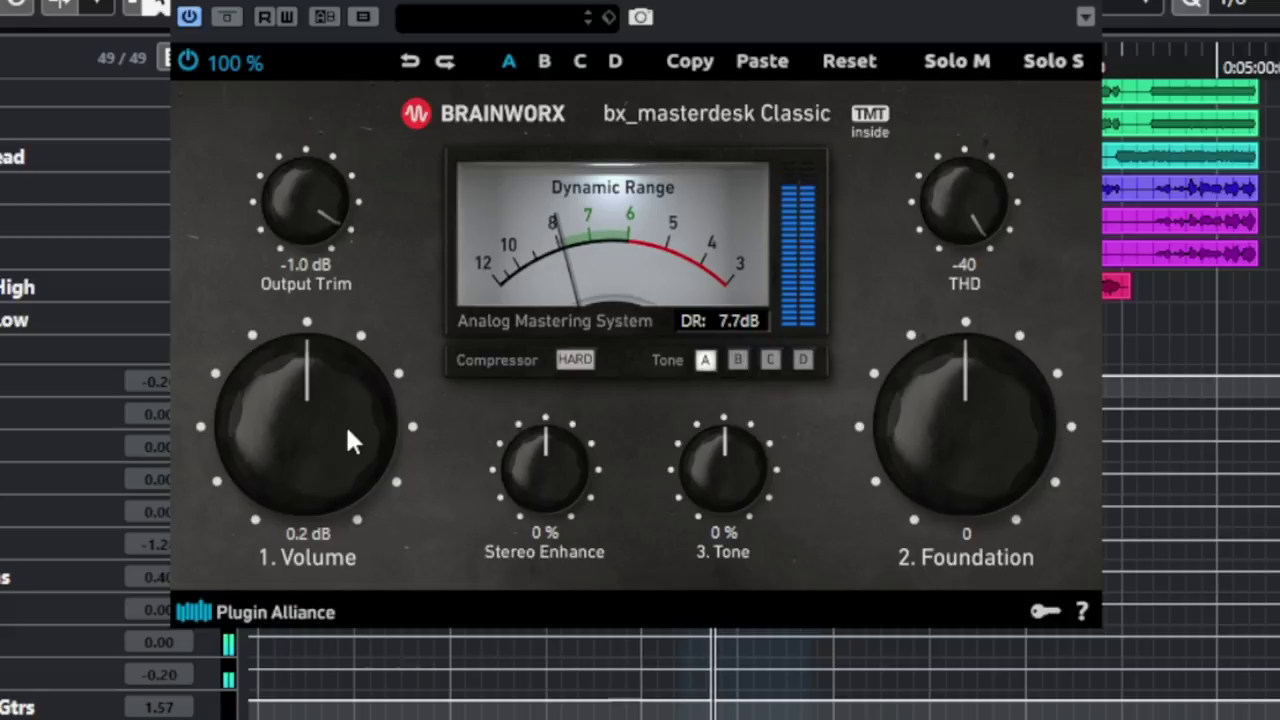
# - Set Volume to about 3.2 dB and switch the compressor mode to SOFT
pyautogui.moveTo(352, 428)
pyautogui.mouseDown()
pyautogui.moveTo(357, 446)
pyautogui.moveTo(353, 415)
pyautogui.mouseUp()
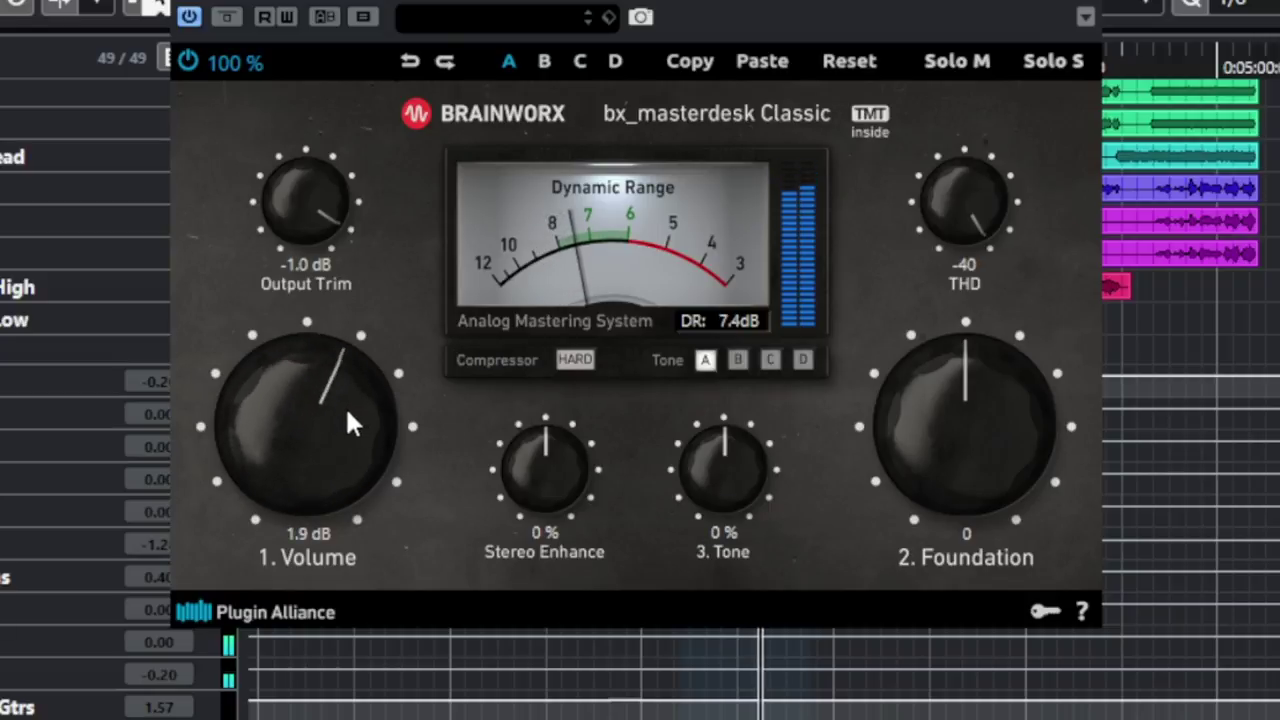
pyautogui.moveTo(329, 404); pyautogui.dragTo(307, 419)
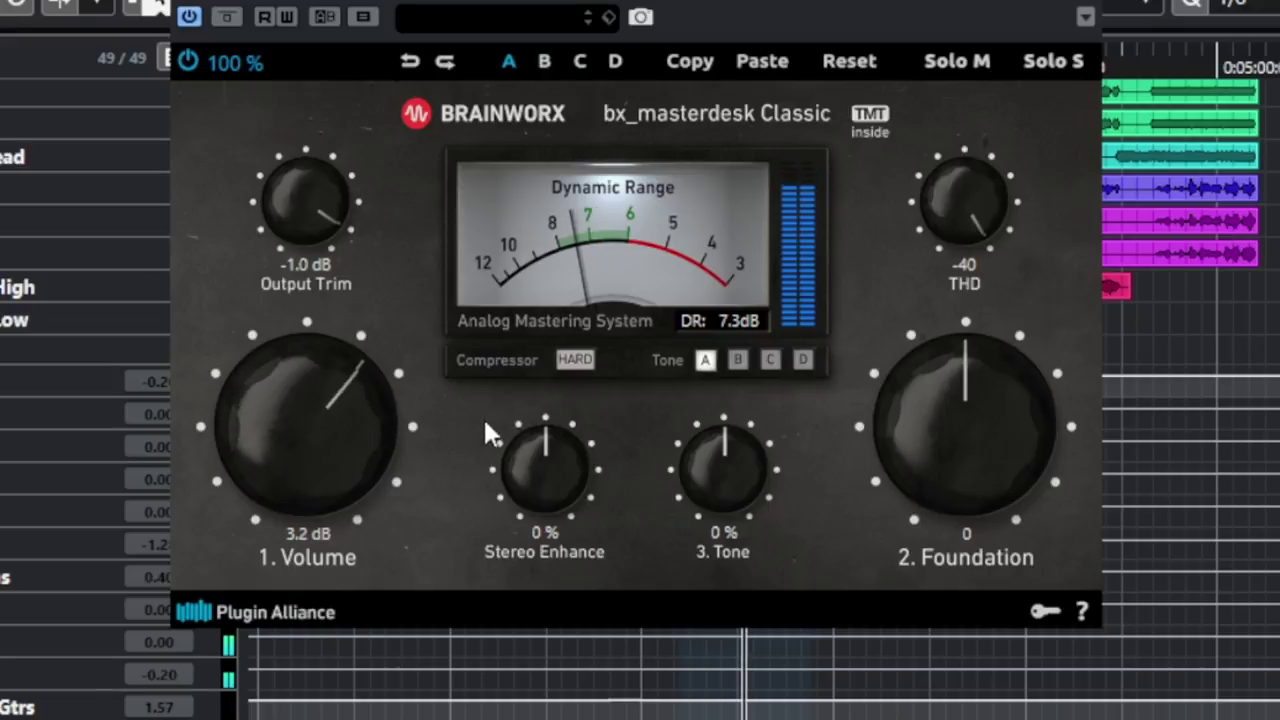
pyautogui.click(577, 361)
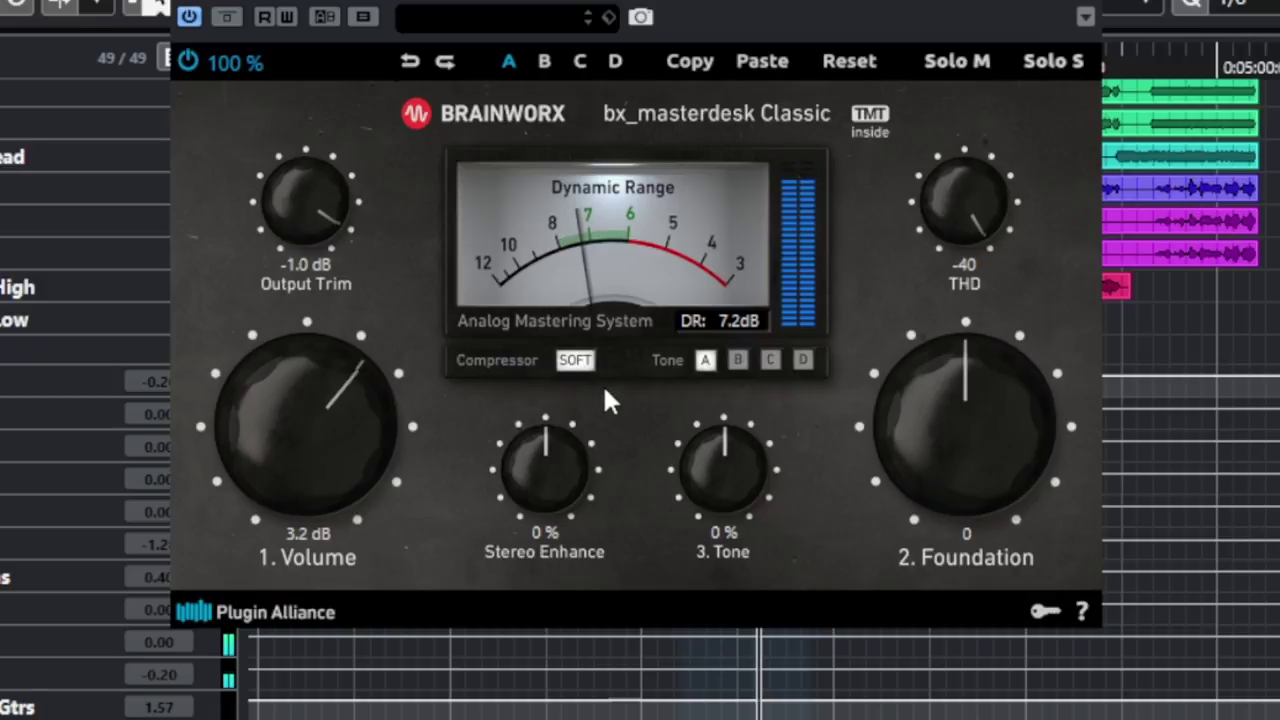
# - Toggle the compressor between SOFT and HARD to compare the modes, and leave it on HARD
pyautogui.click(576, 364)
pyautogui.click(576, 362)
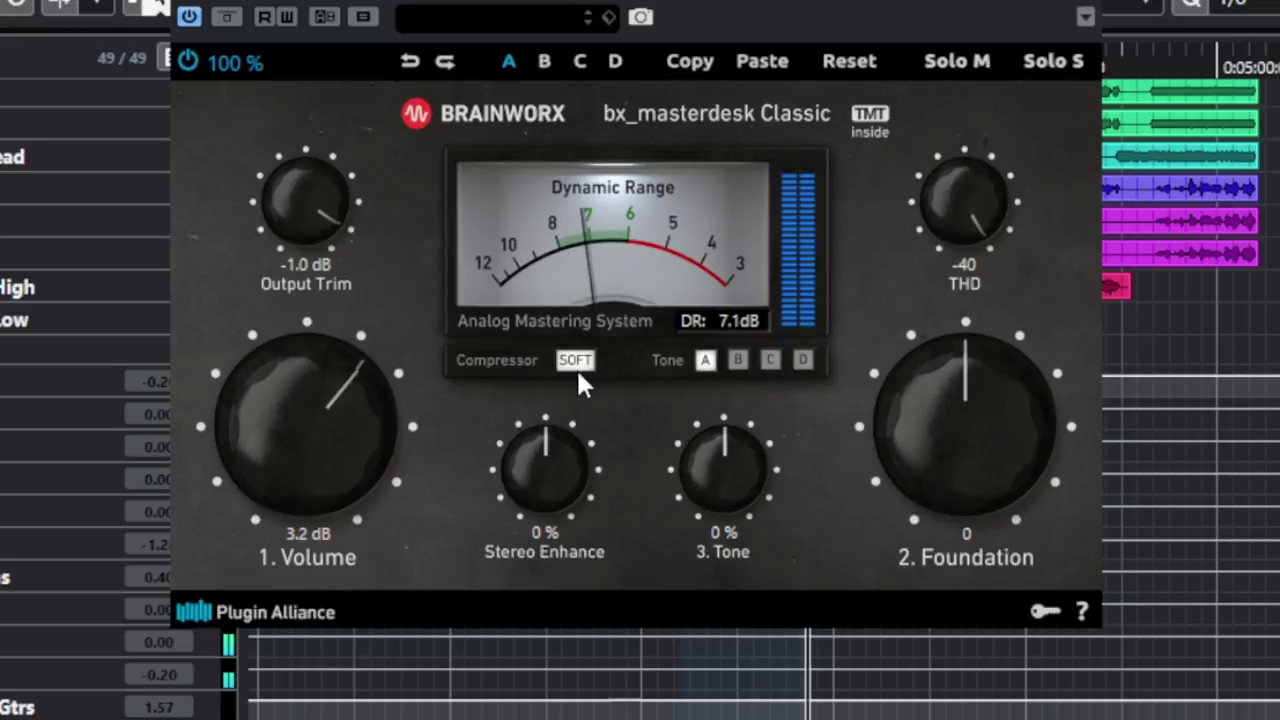
pyautogui.click(576, 360)
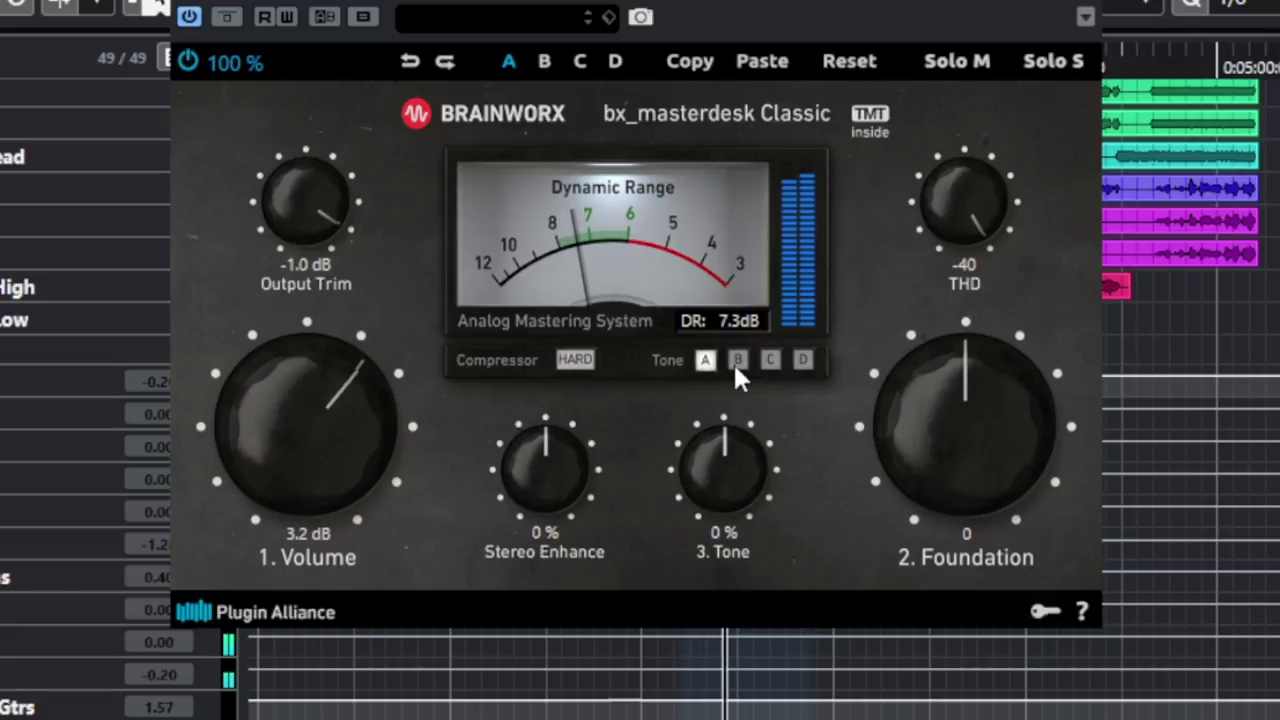
# - Cycle through Tone settings B, C and D to compare their sound, and return to A
pyautogui.click(770, 359)
pyautogui.click(802, 359)
pyautogui.click(705, 359)
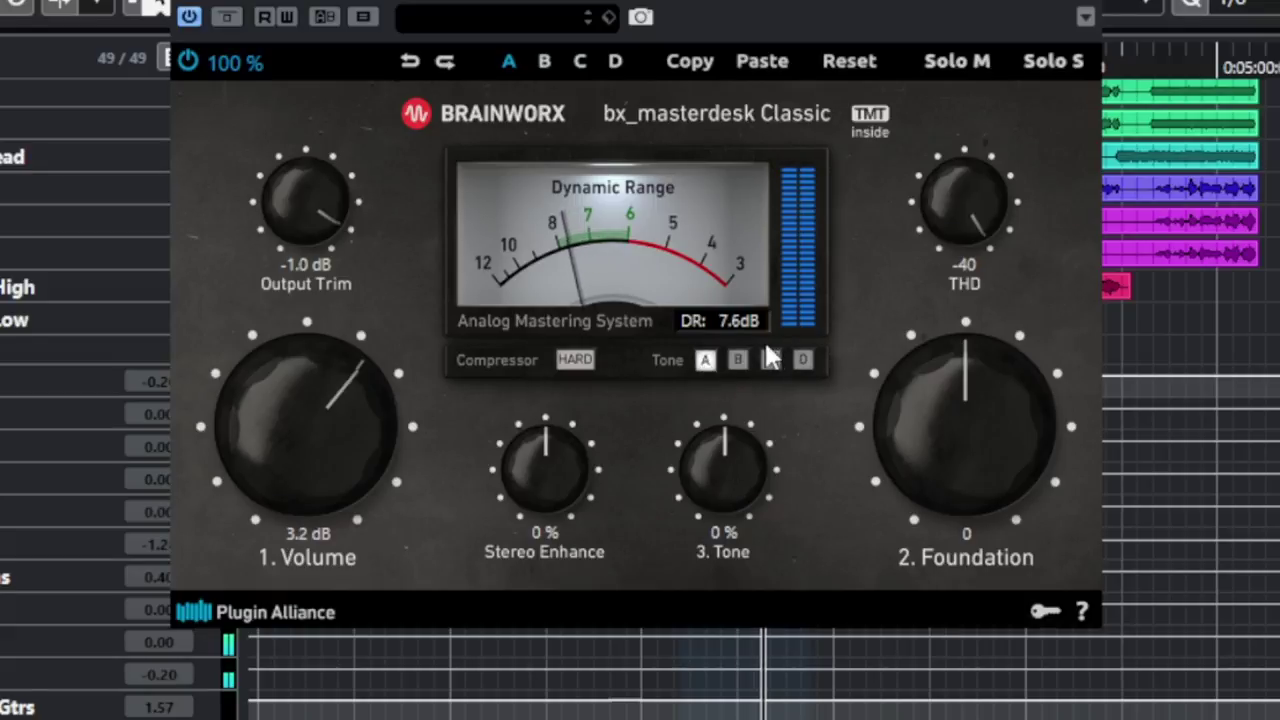
pyautogui.click(738, 362)
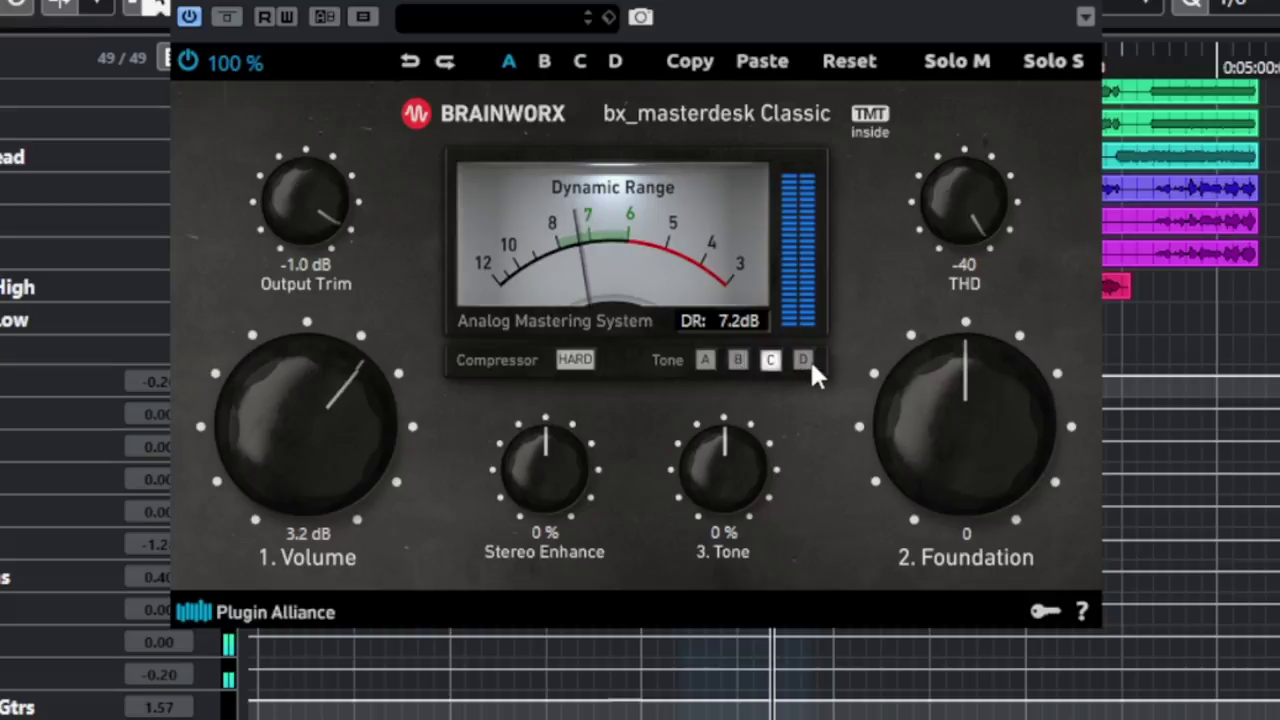
pyautogui.click(802, 362)
pyautogui.click(770, 362)
pyautogui.click(738, 362)
pyautogui.click(770, 362)
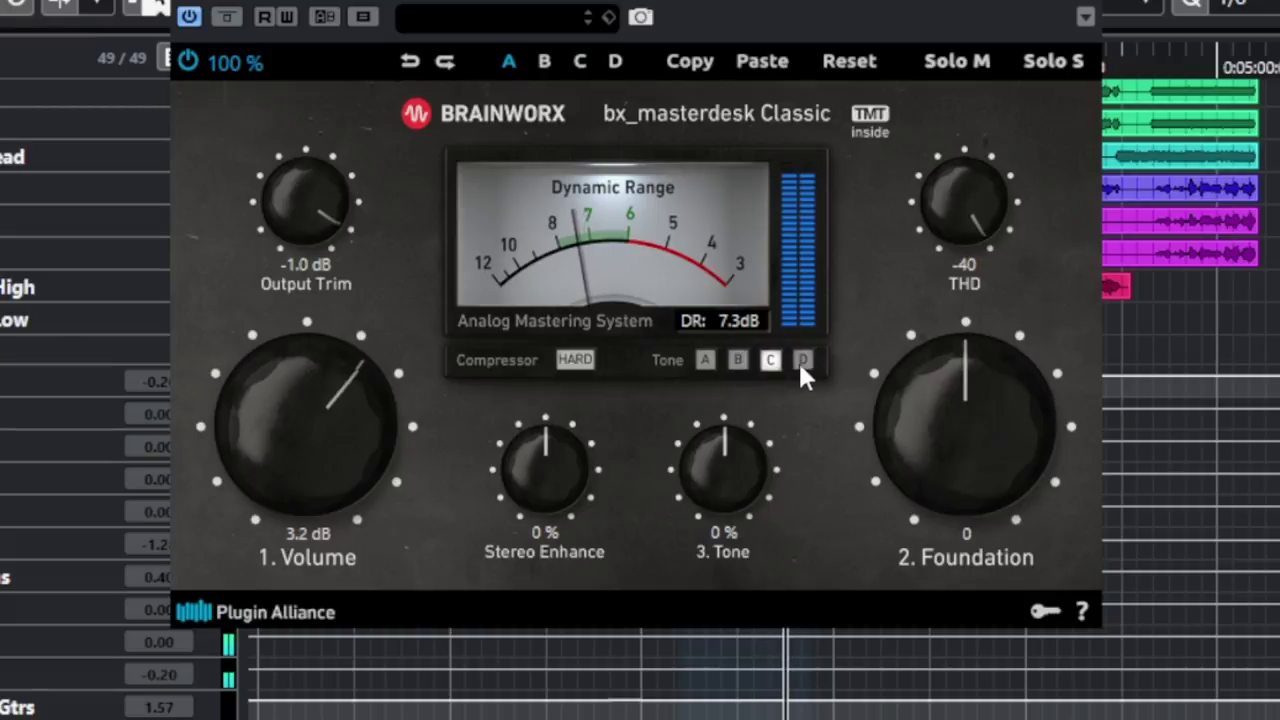
pyautogui.click(802, 362)
pyautogui.click(770, 362)
pyautogui.click(738, 362)
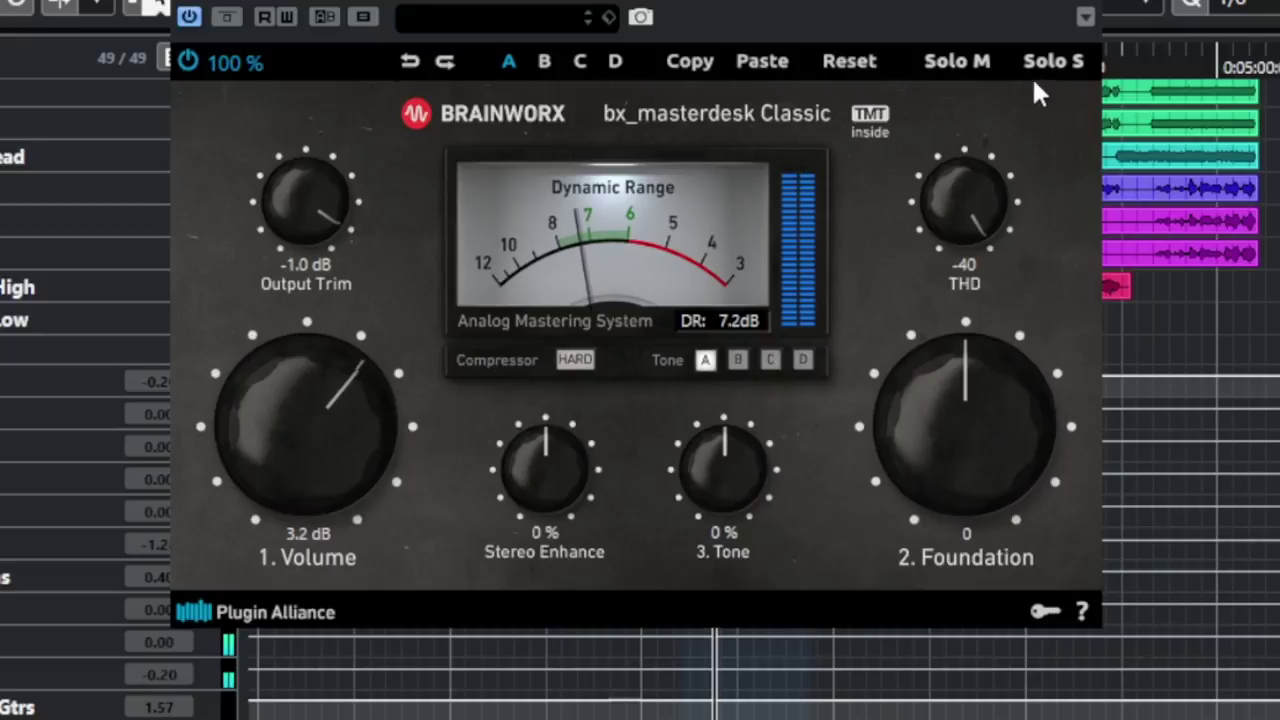
# - Solo the mid signal and the side signal in turn to hear each, and switch both solos off
pyautogui.click(962, 60)
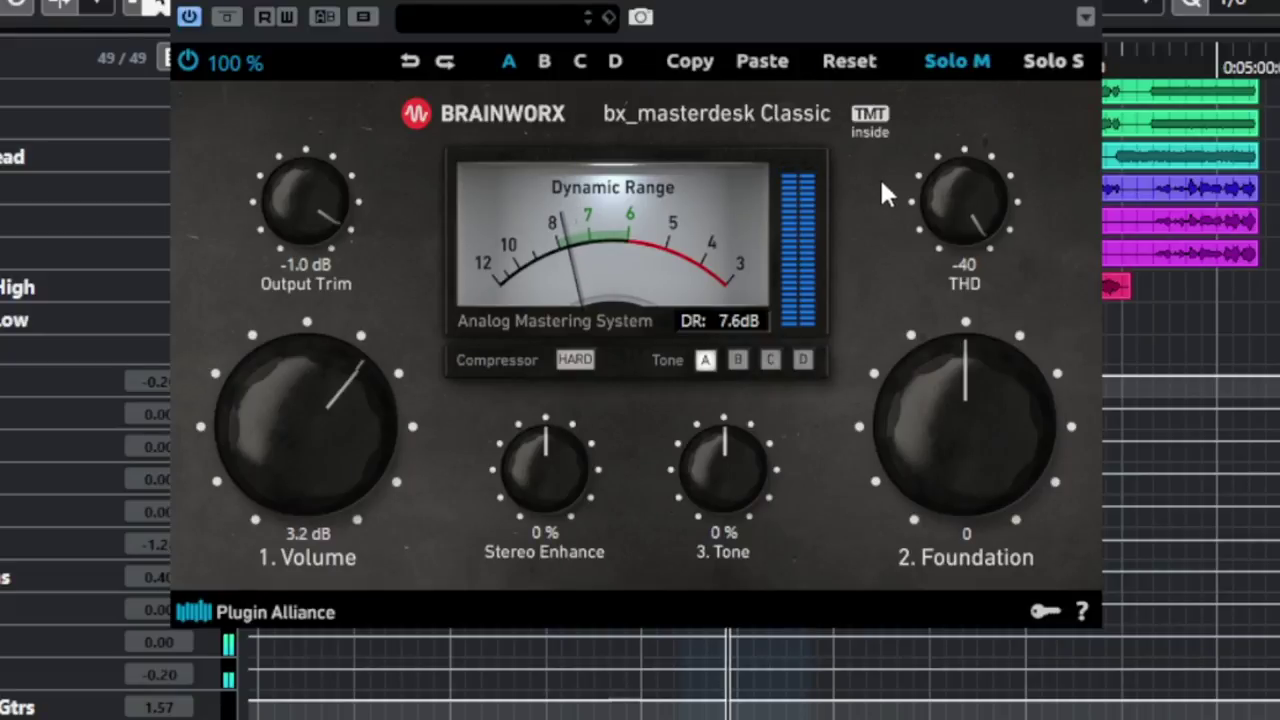
pyautogui.click(950, 61)
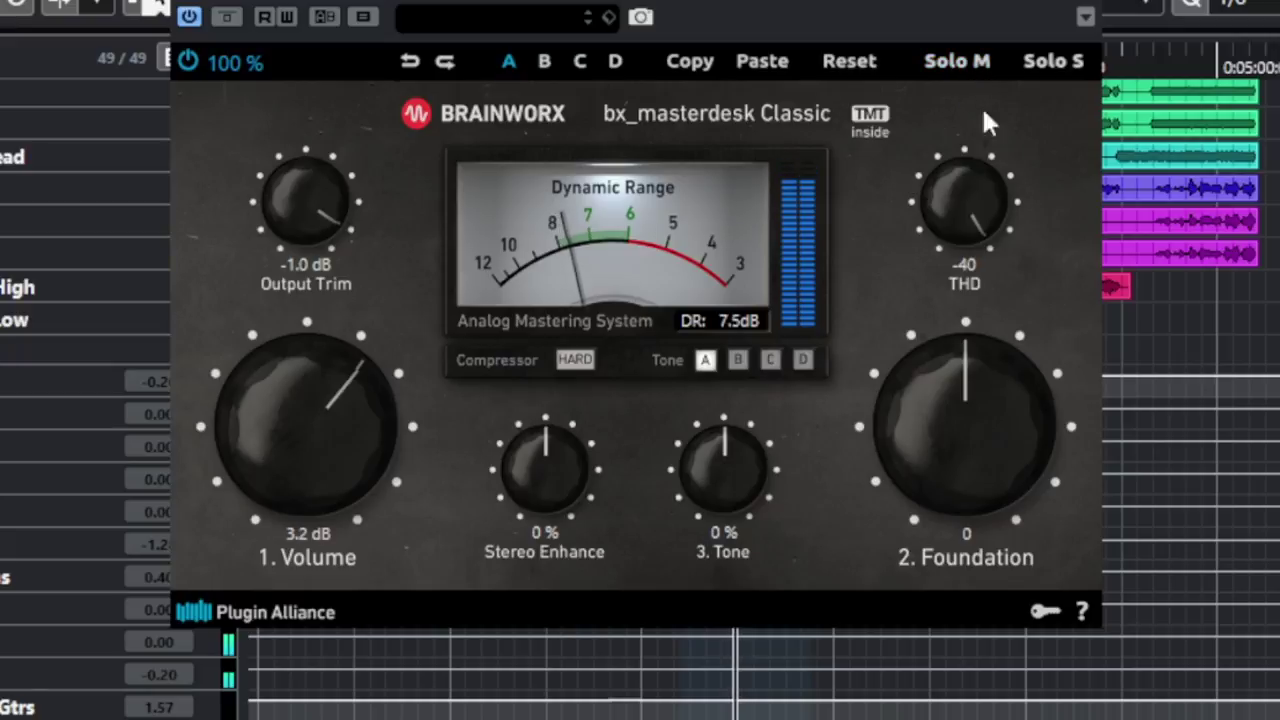
pyautogui.click(1051, 62)
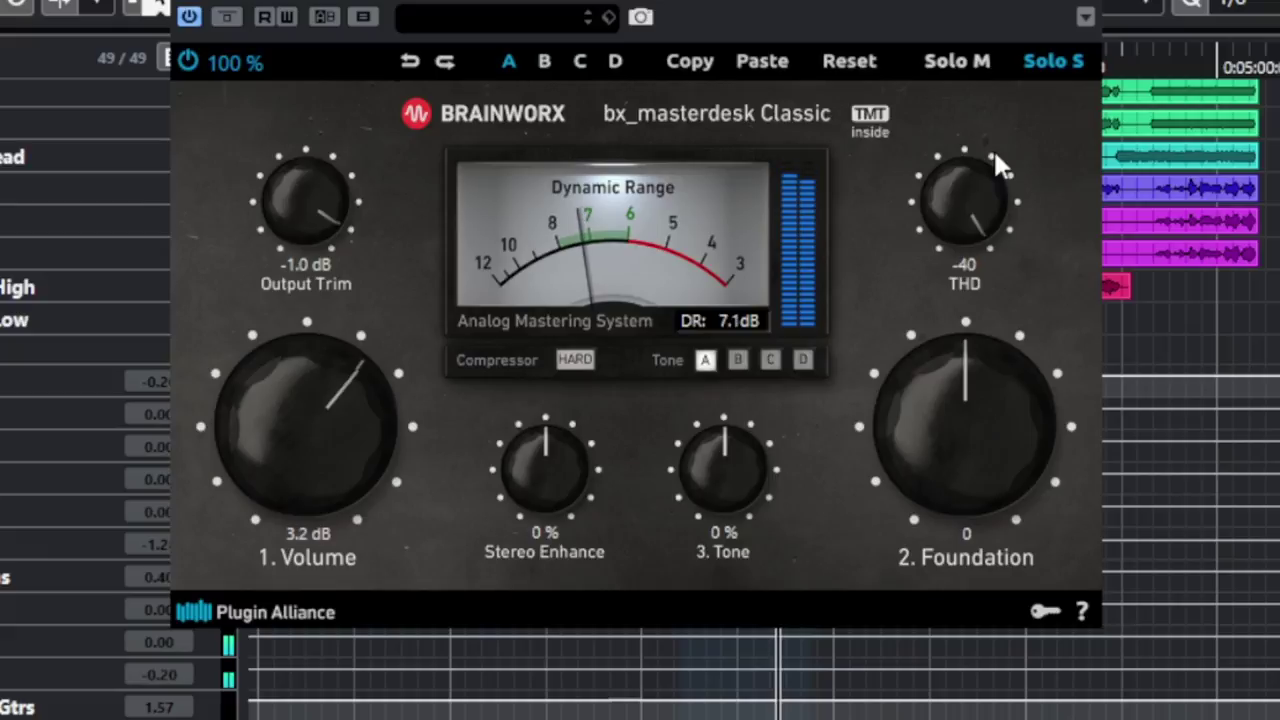
pyautogui.click(1050, 68)
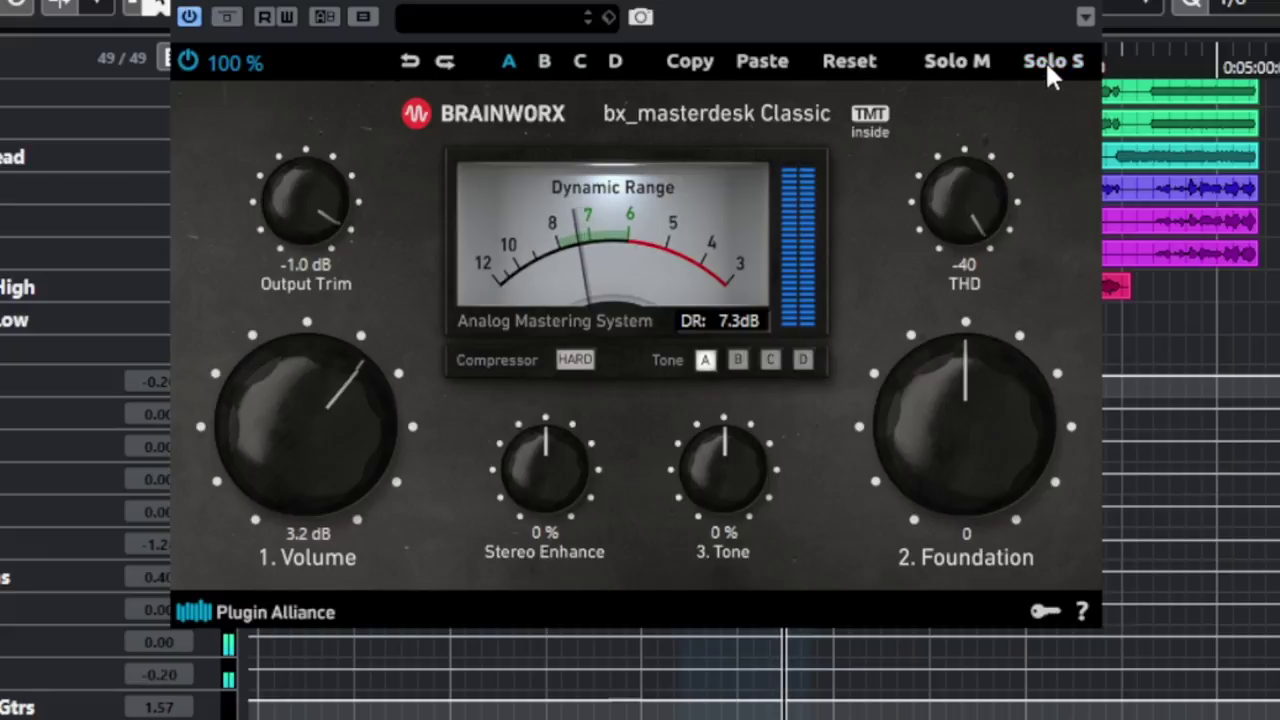
# - Examine the project's audio tracks, group tracks and master channel in the track list
pyautogui.scroll(-2, 990, 190)
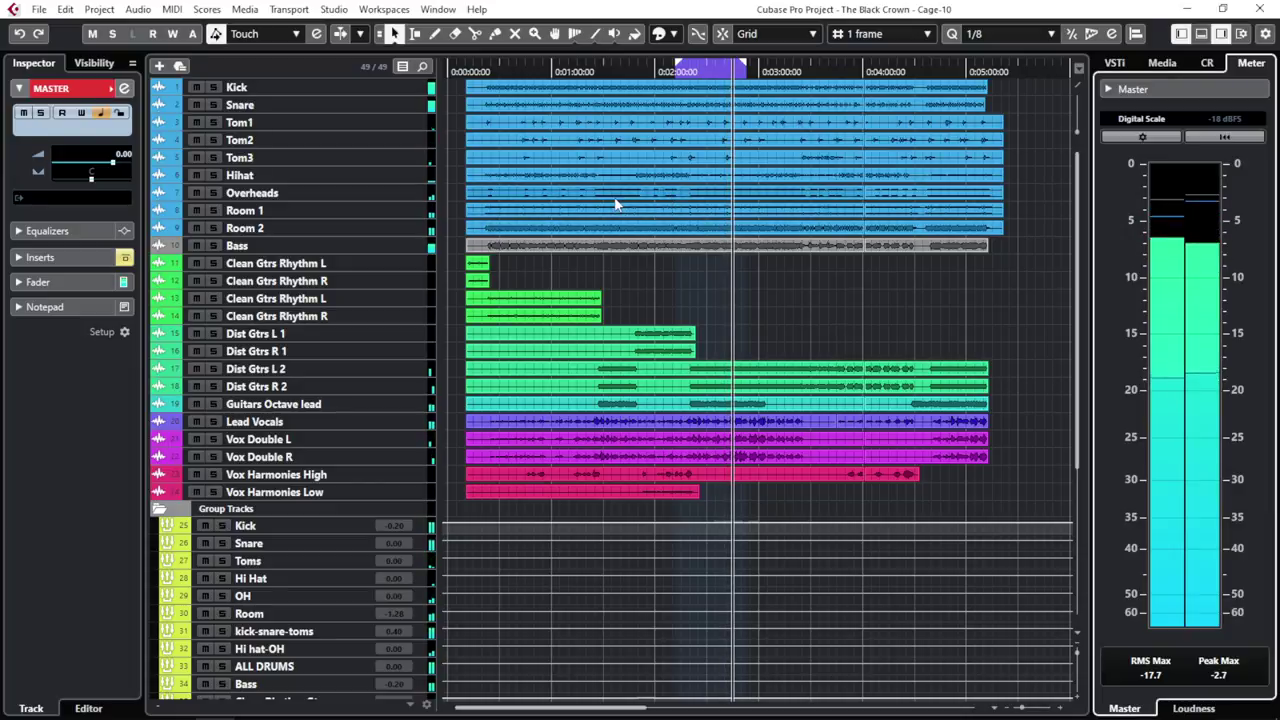
pyautogui.scroll(-3, 709, 268)
pyautogui.scroll(3, 709, 268)
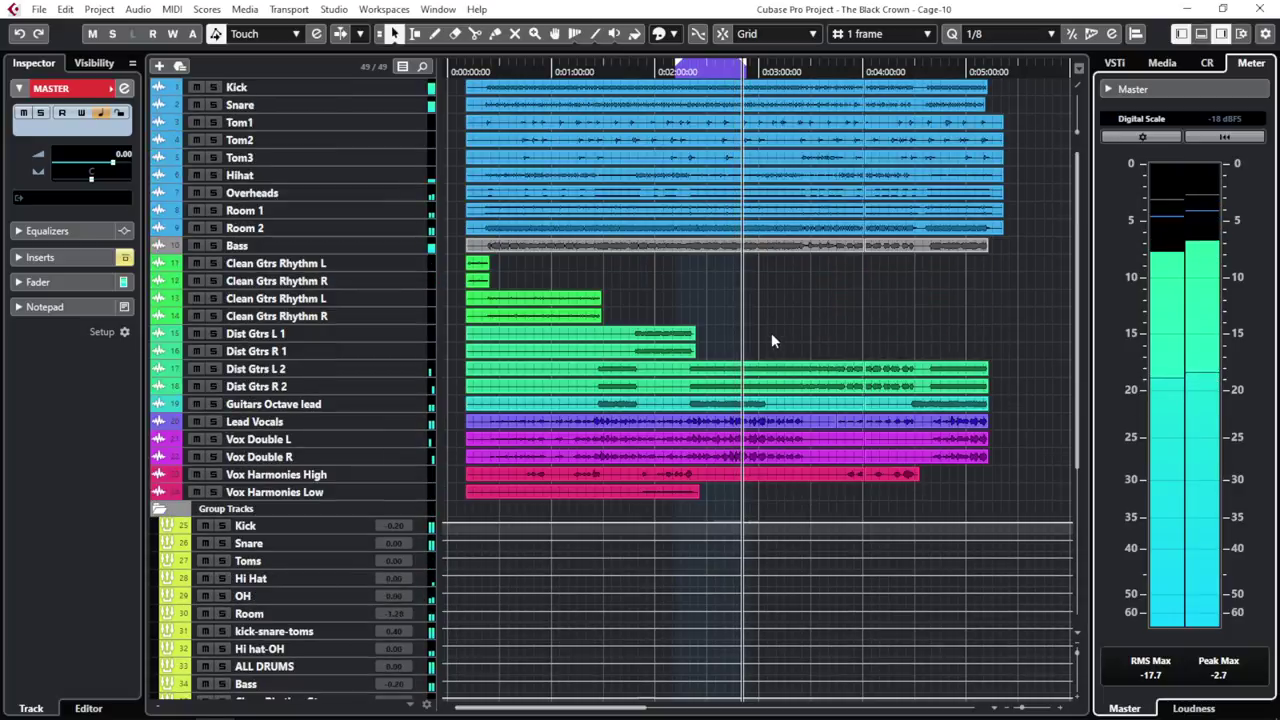
pyautogui.scroll(-3, 785, 354)
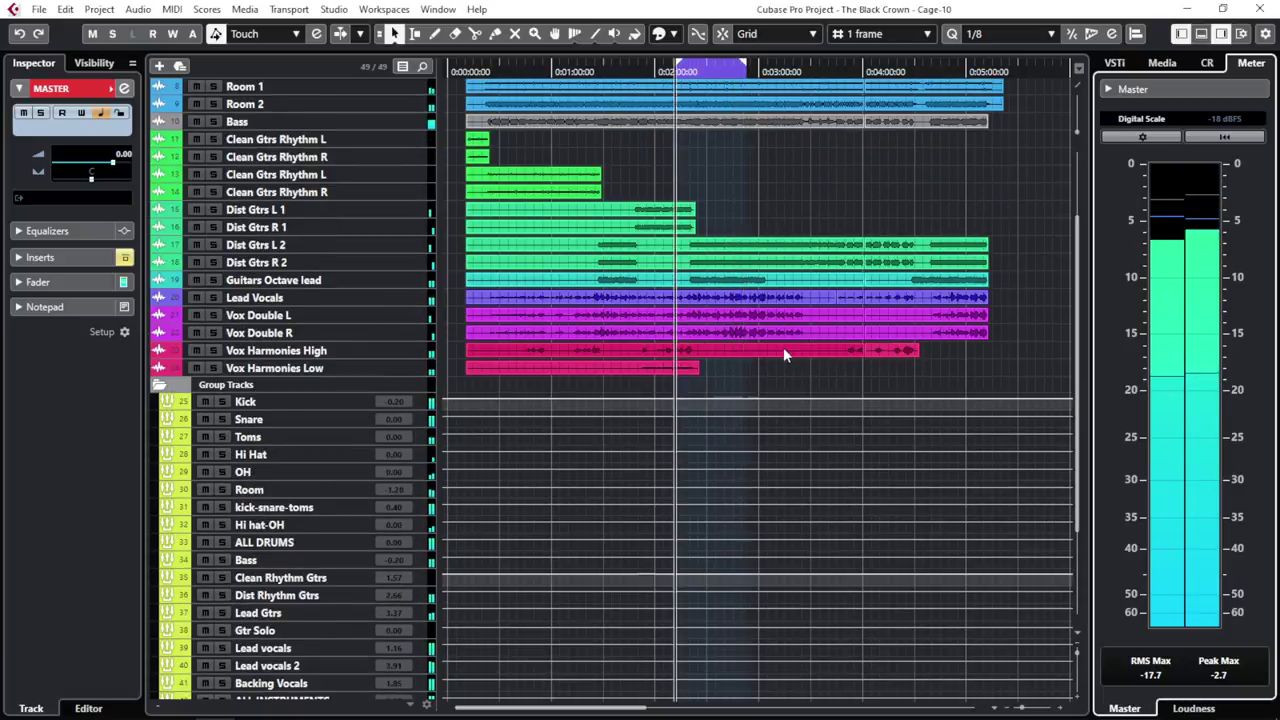
pyautogui.scroll(-3, 783, 354)
pyautogui.scroll(6, 788, 344)
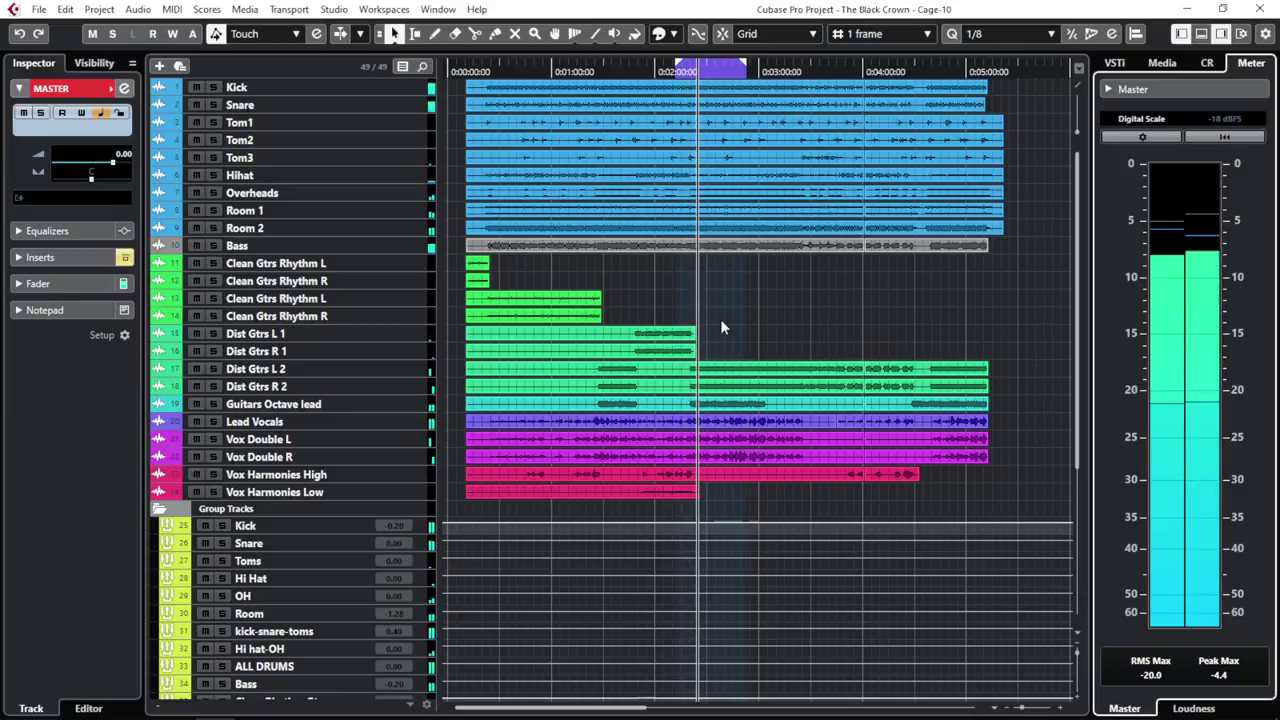
pyautogui.scroll(-5, 466, 480)
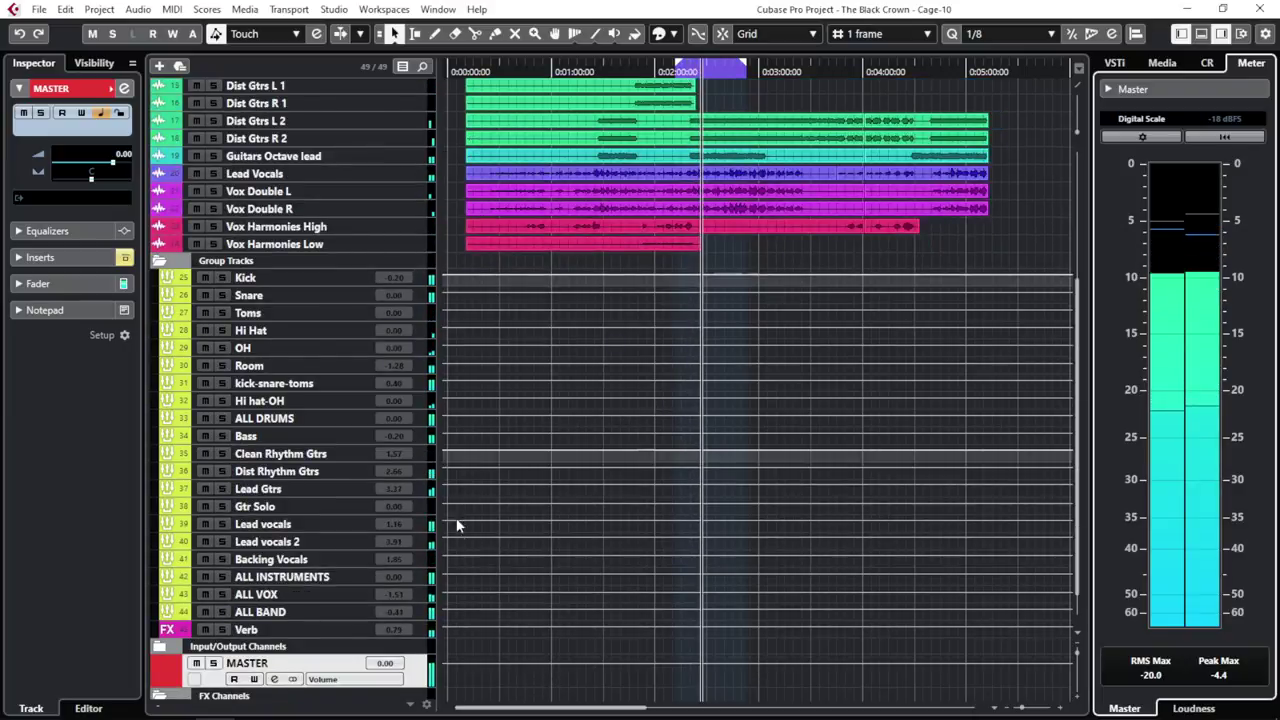
pyautogui.scroll(5, 542, 490)
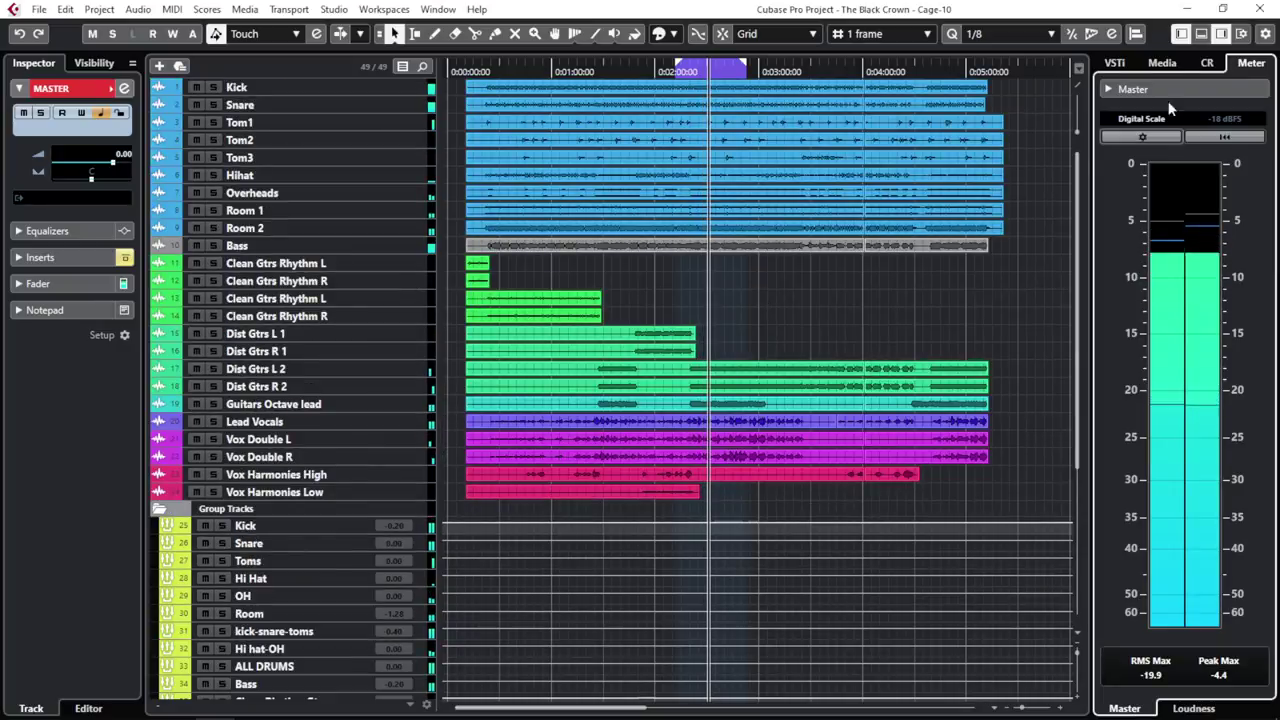
# - Show the MixConsole below the arrangement to view the group and master channel inserts, and hide it again
pyautogui.hotkey('alt', 'F3')
pyautogui.hscroll(-5, 450, 570)
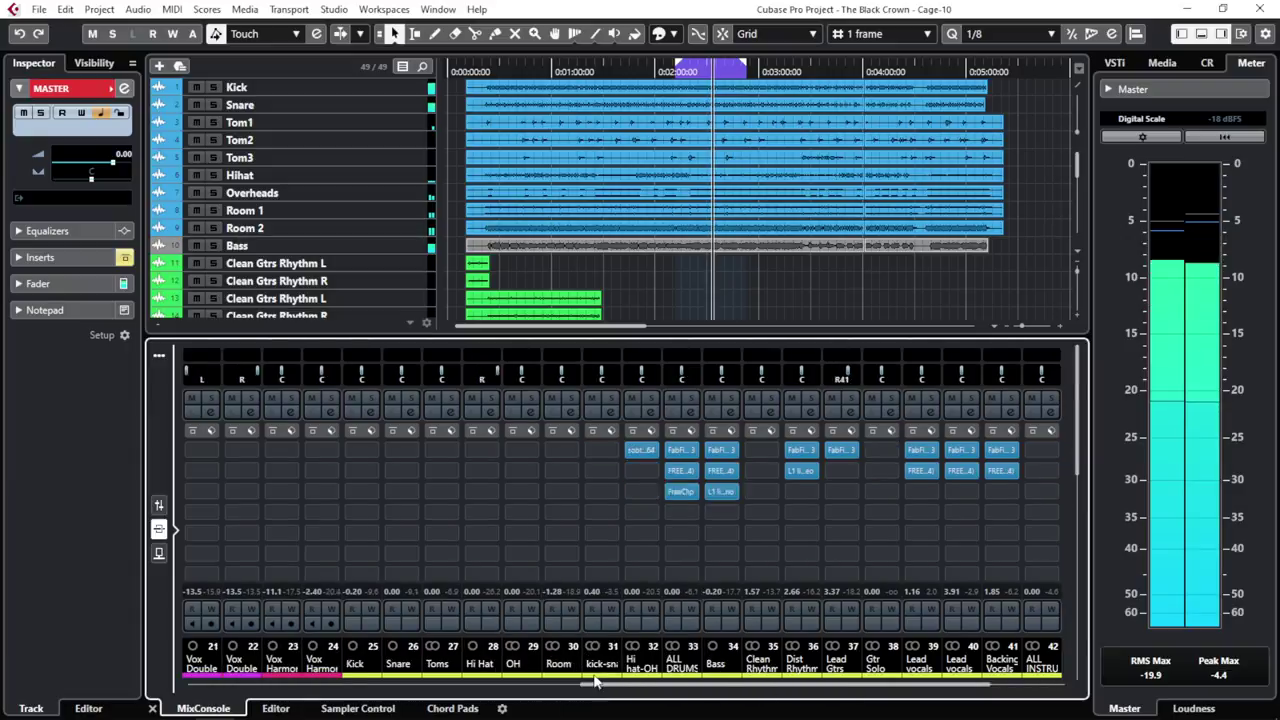
pyautogui.click(159, 507)
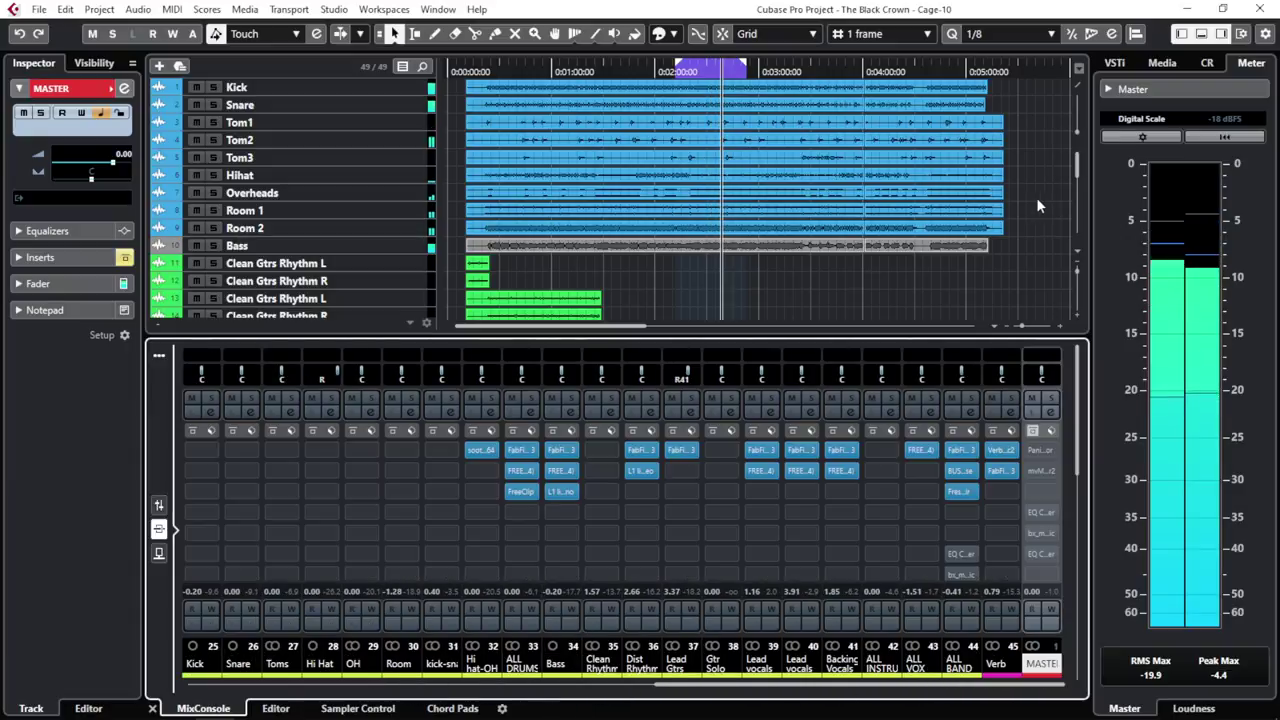
pyautogui.click(1201, 33)
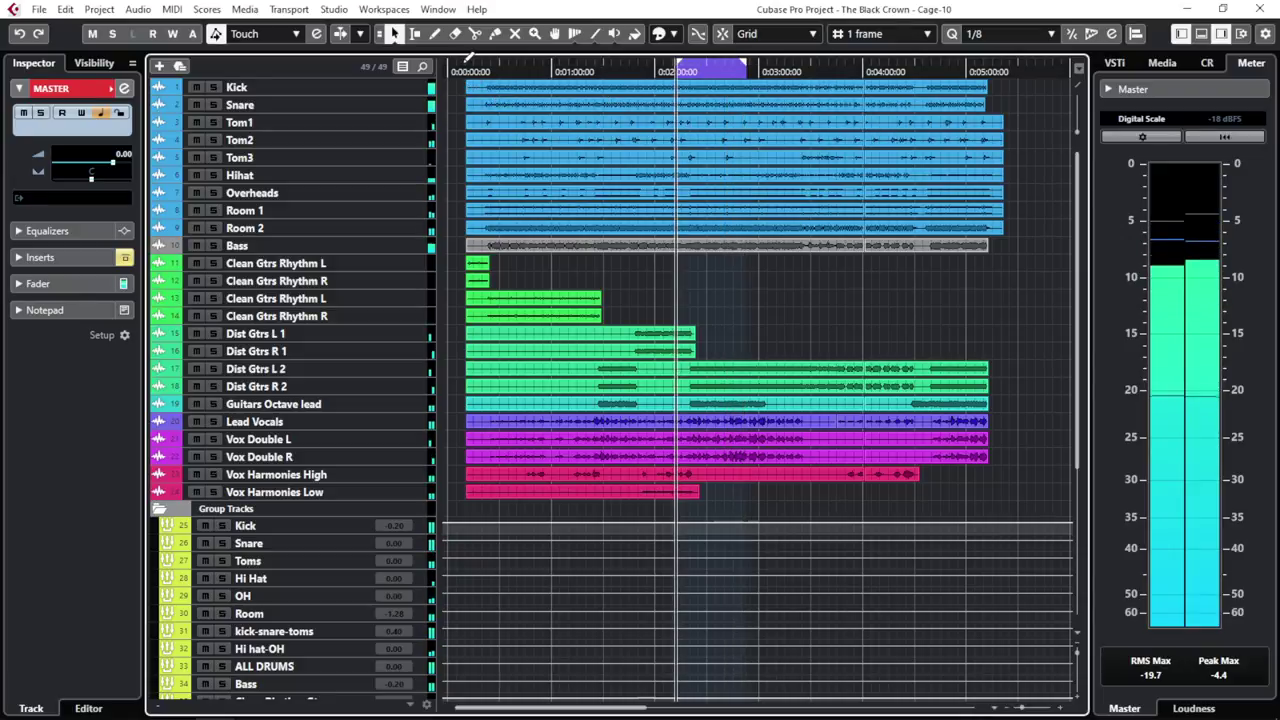
# - Set the locators around the whole song from start to end and stop playback
pyautogui.moveTo(460, 62); pyautogui.dragTo(1012, 78)
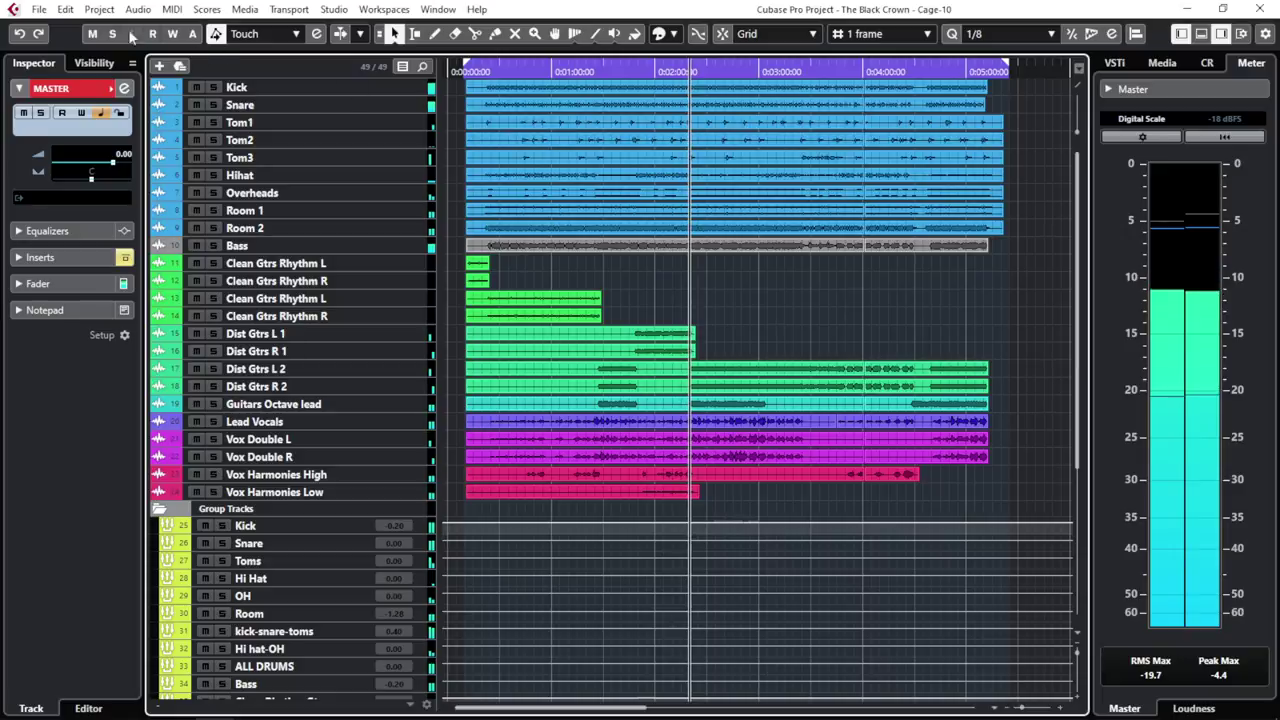
pyautogui.press('space')
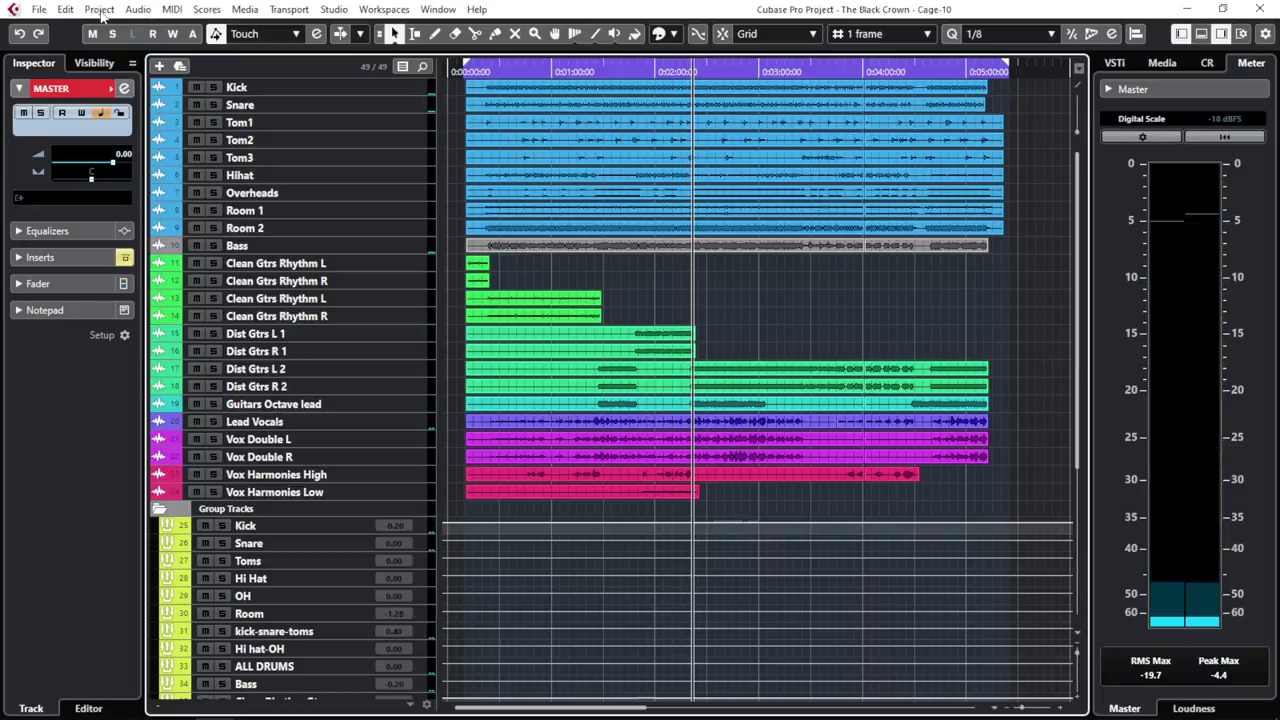
# - Check the sample rate and bit depth in the Project Setup and accept the settings
pyautogui.click(99, 10)
pyautogui.click(140, 550)
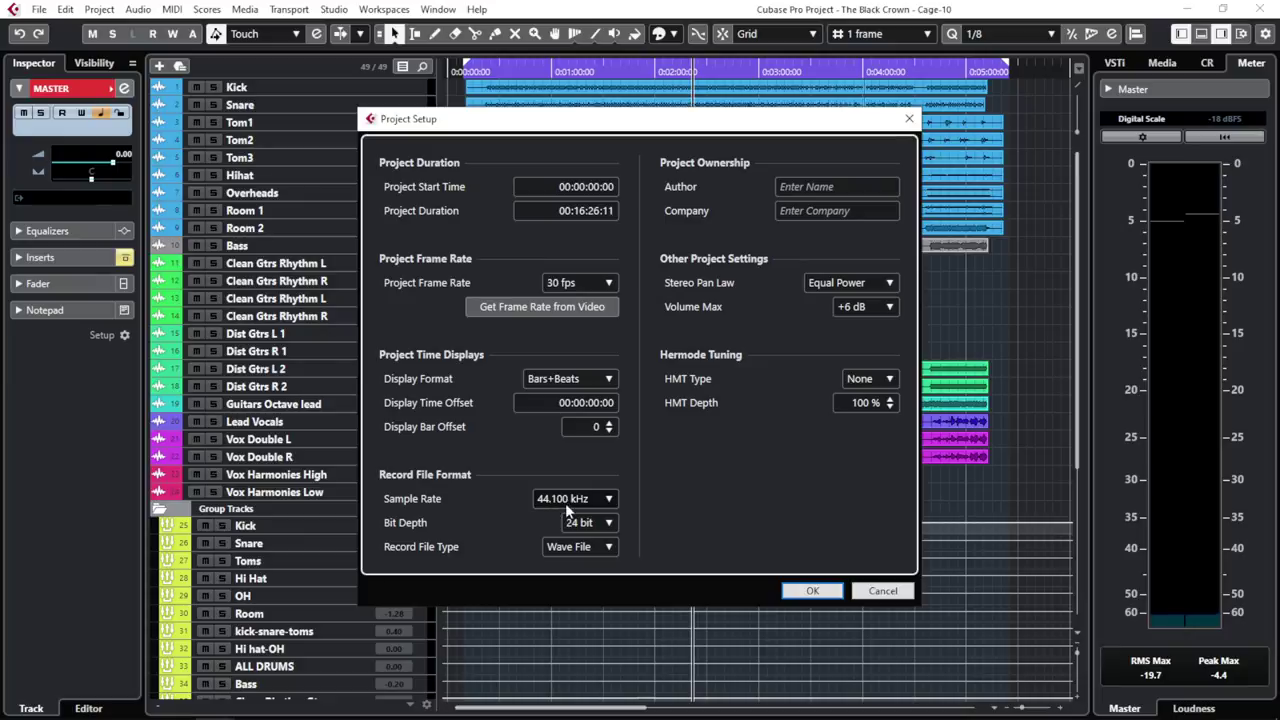
pyautogui.click(814, 591)
# - Start an audio mixdown export and set its file type to Wave
pyautogui.click(38, 9)
pyautogui.moveTo(112, 258)
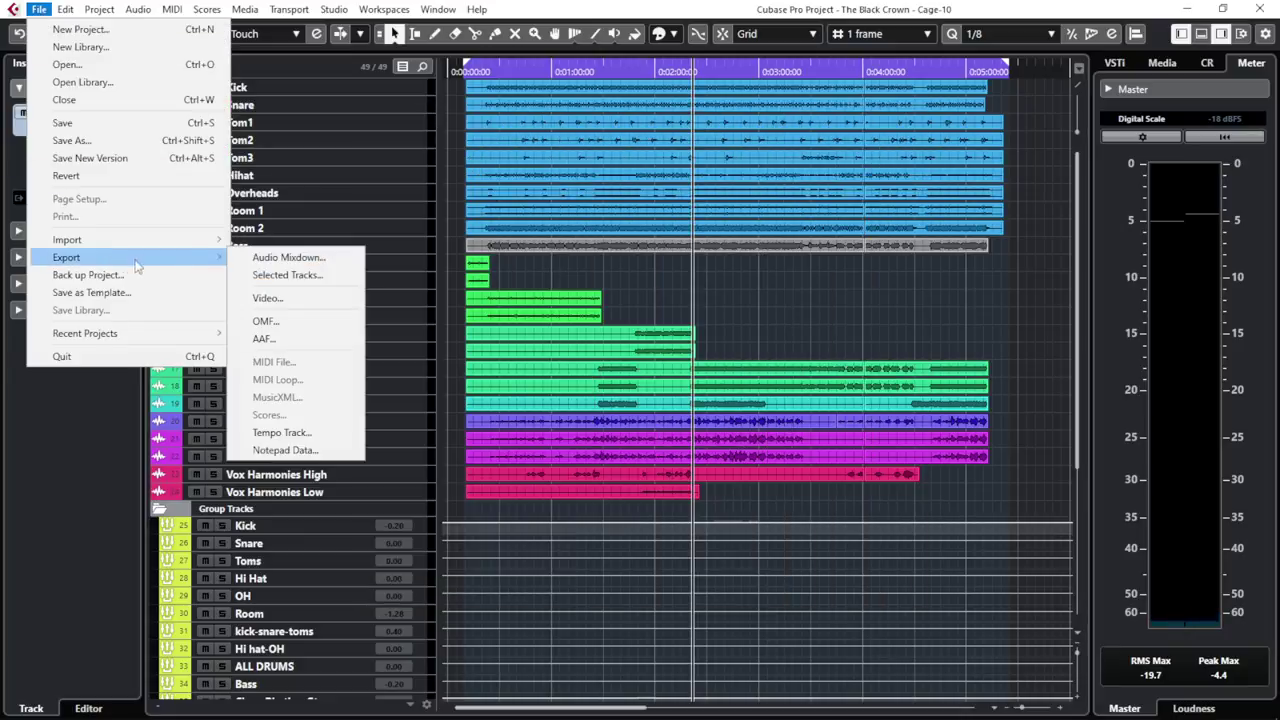
pyautogui.click(288, 258)
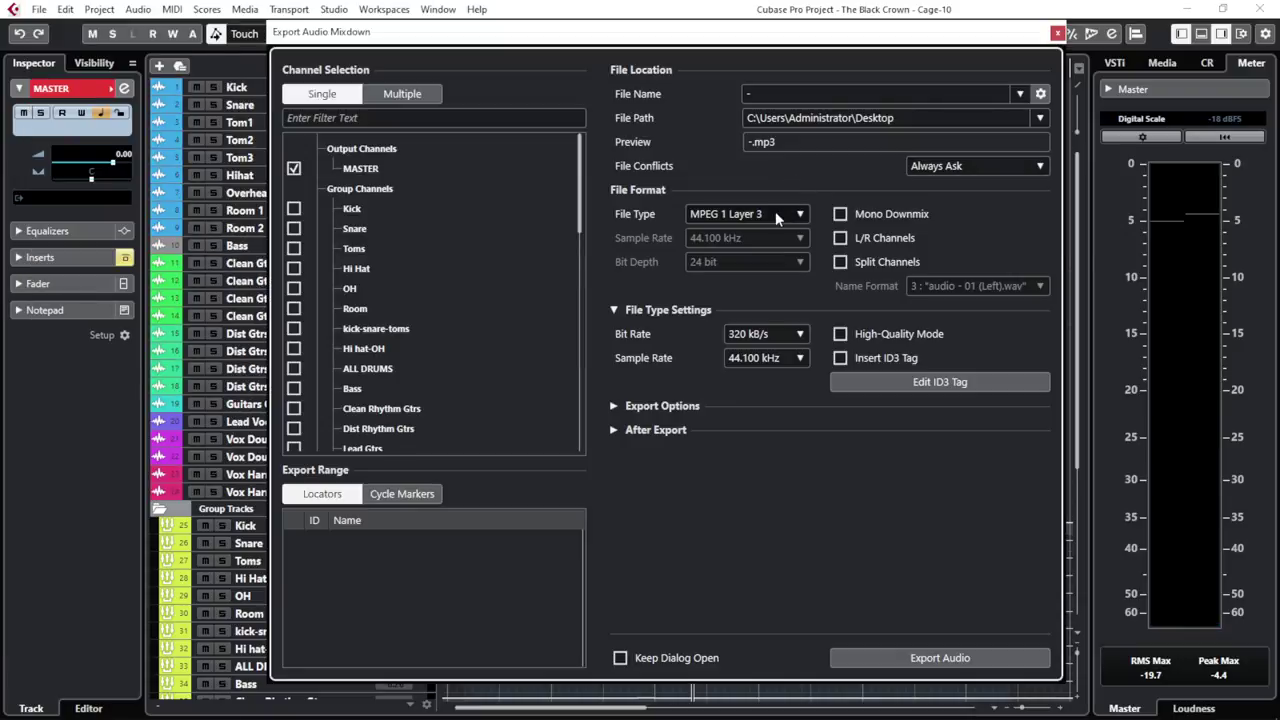
pyautogui.click(777, 218)
pyautogui.click(778, 238)
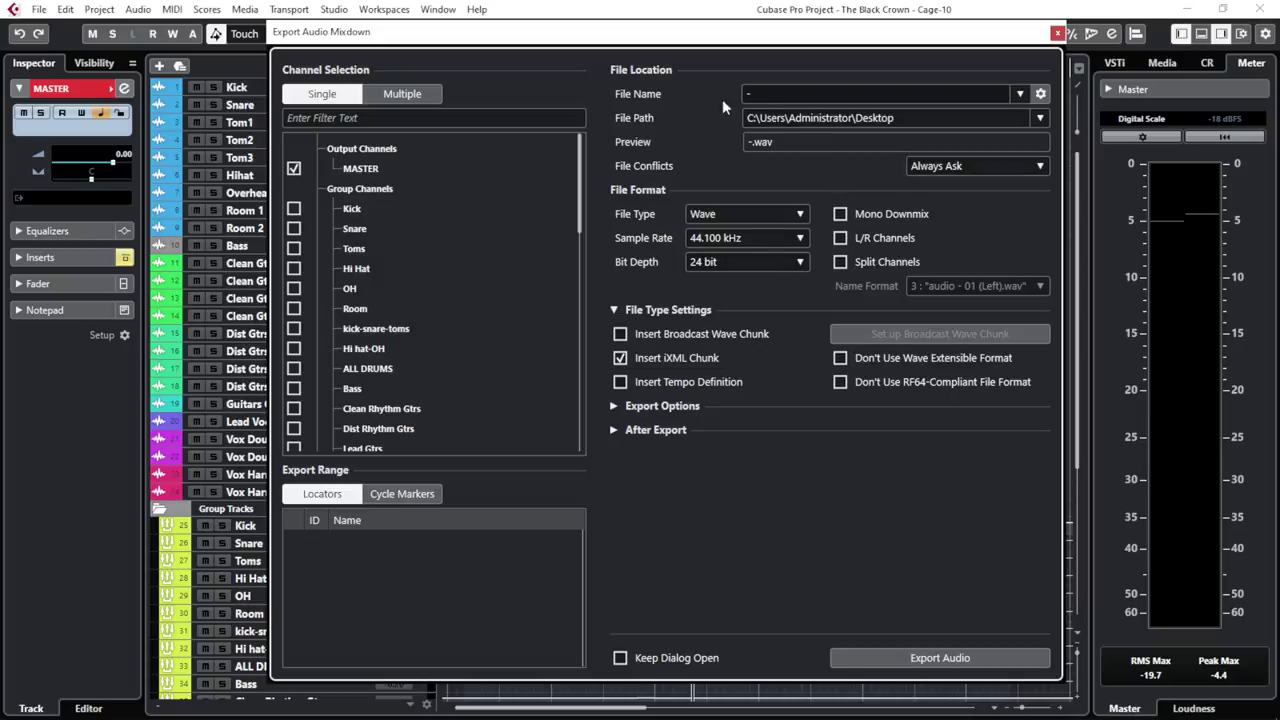
# - Name the mixdown file Mastering #1 and export the audio
pyautogui.click(770, 94)
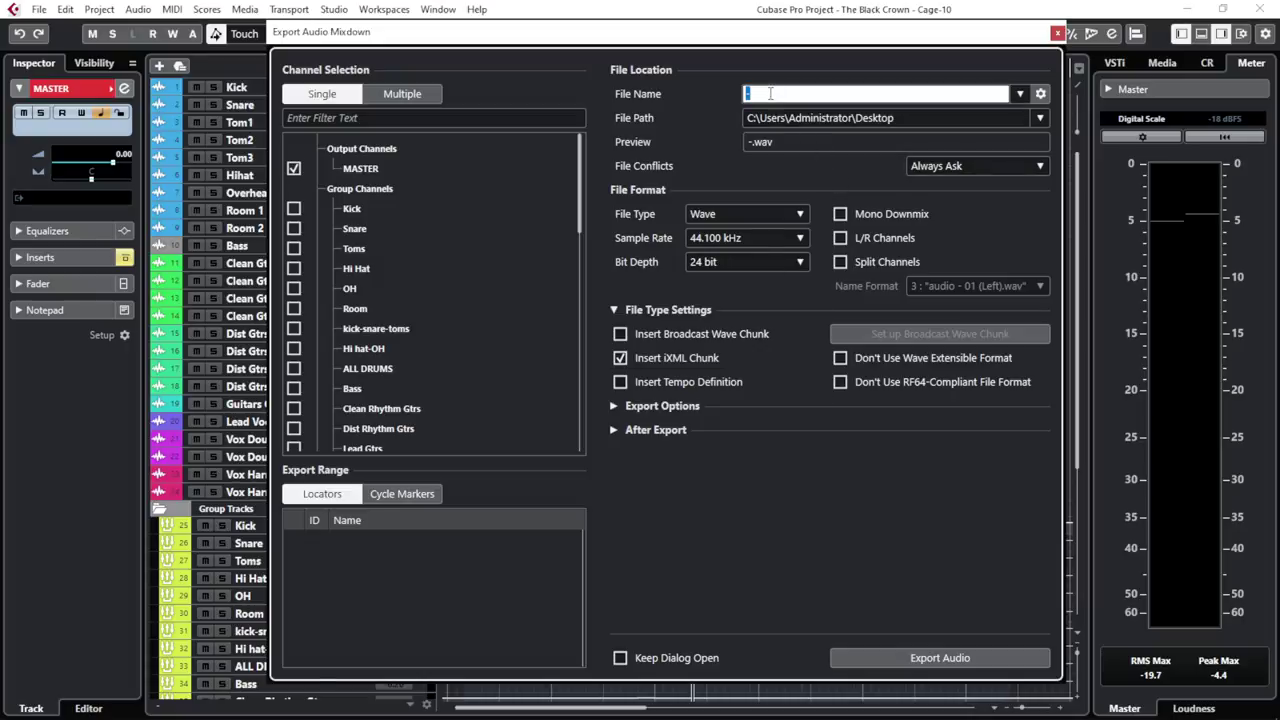
pyautogui.write('Mastering #1')
pyautogui.press('Return')
pyautogui.click(918, 660)
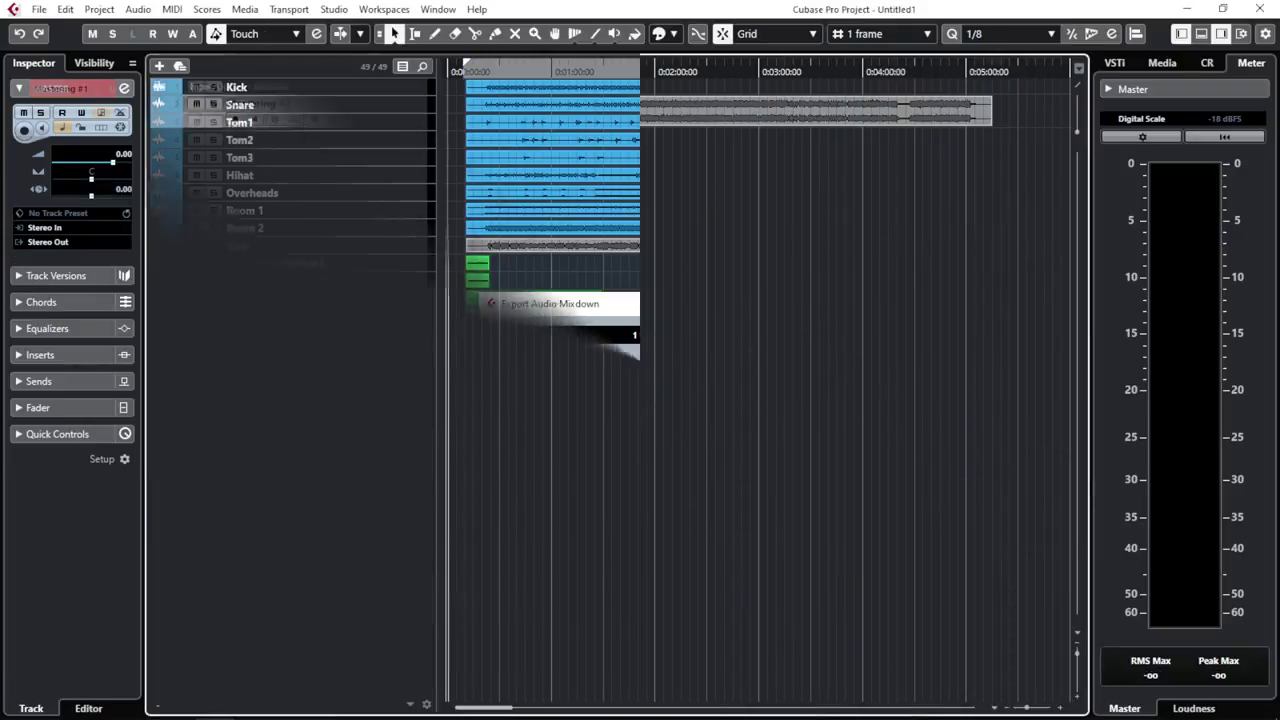
# - Increase the Mastering #1 track's height in the new project and fit its whole waveform in the timeline
pyautogui.moveTo(378, 164); pyautogui.dragTo(374, 373)
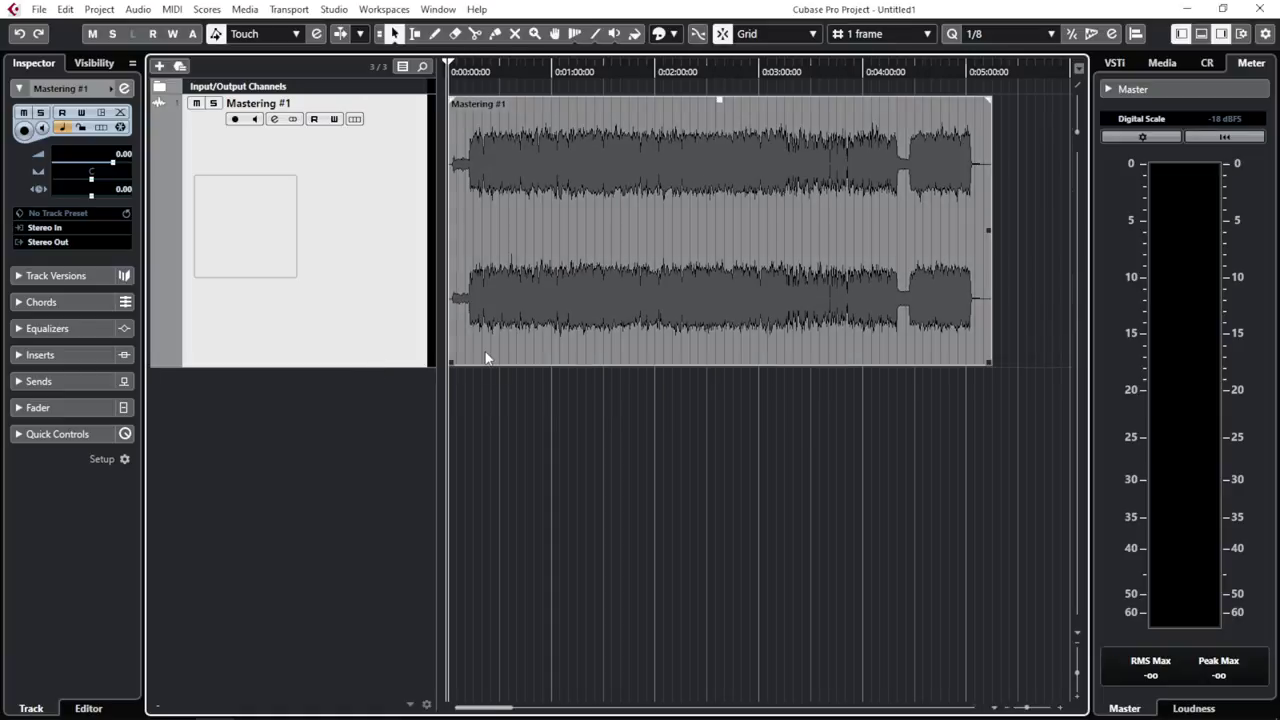
pyautogui.click(704, 68)
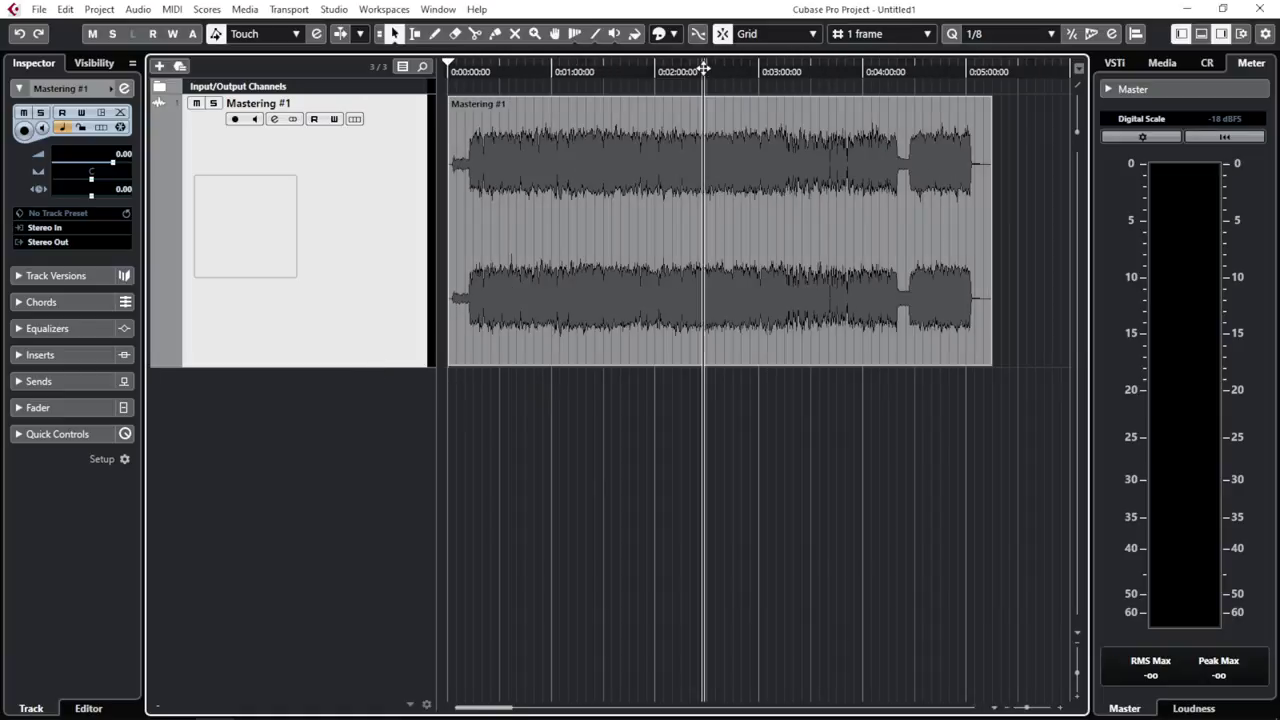
pyautogui.press('h')
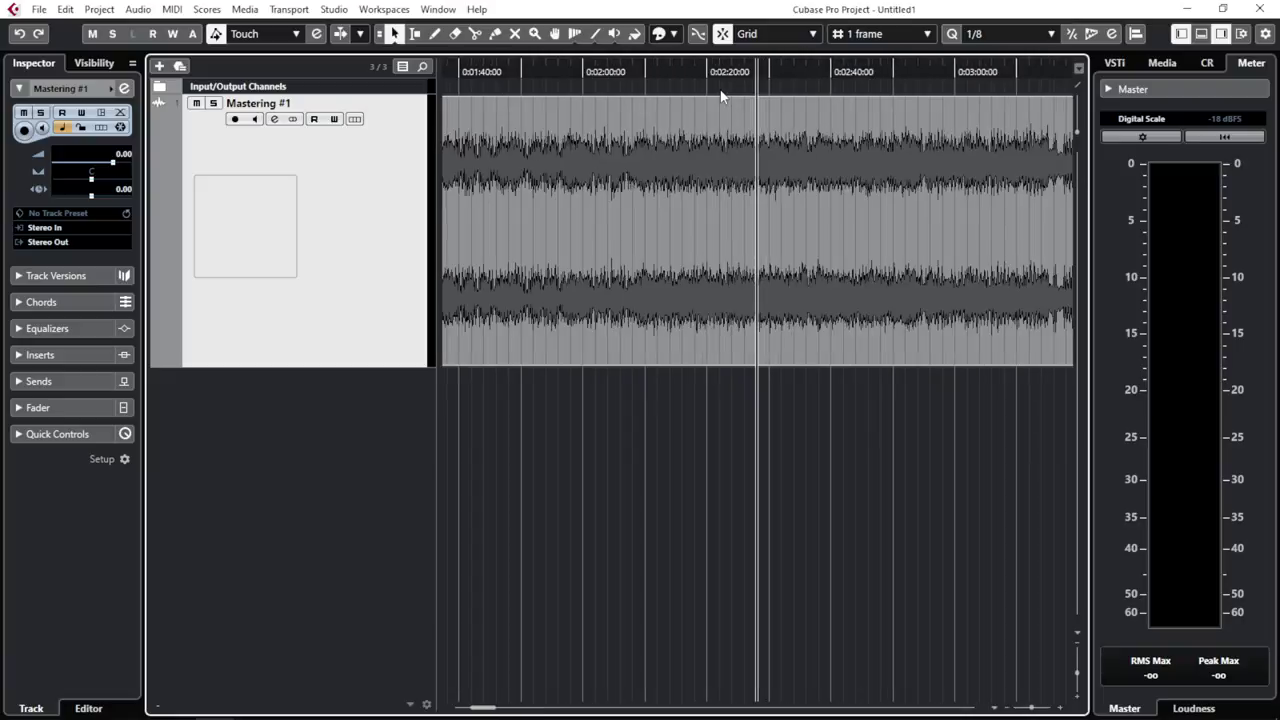
pyautogui.press('g')
pyautogui.press('g')
pyautogui.press('g')
pyautogui.moveTo(545, 72); pyautogui.dragTo(422, 258)
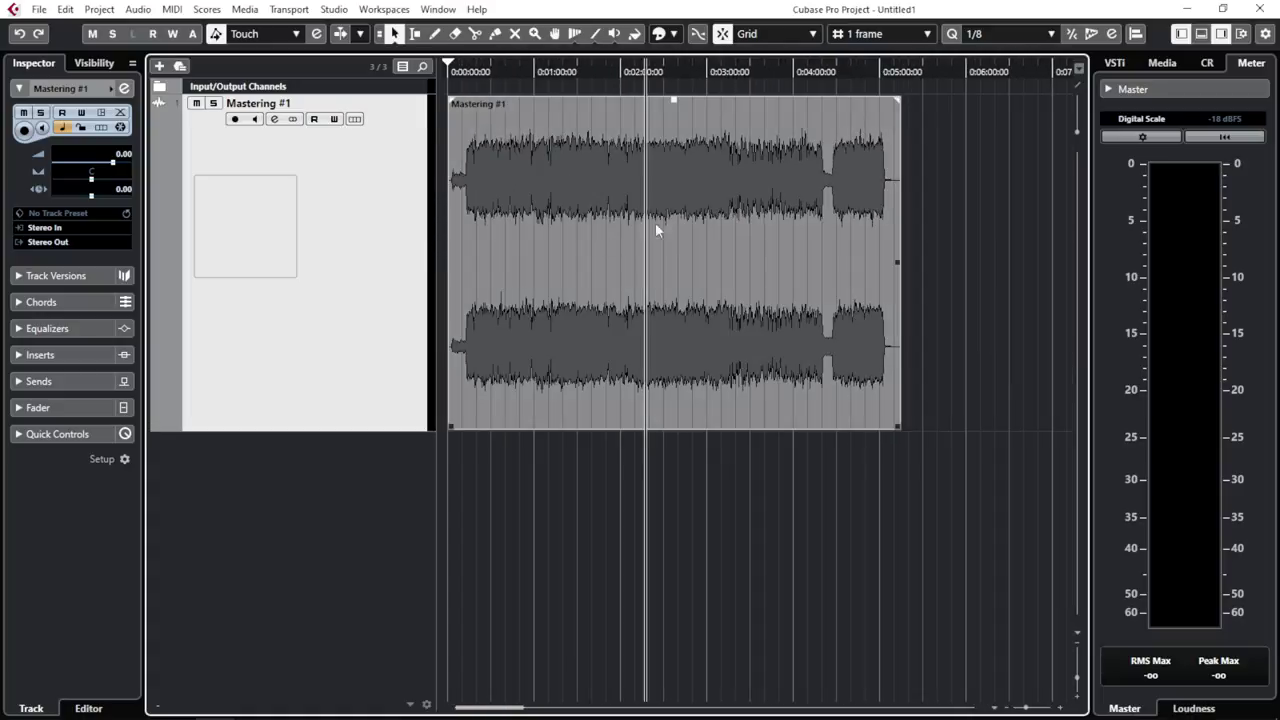
# - Insert bx_masterdesk Classic in post-fader slot 16 of the Mastering #1 track
pyautogui.click(40, 354)
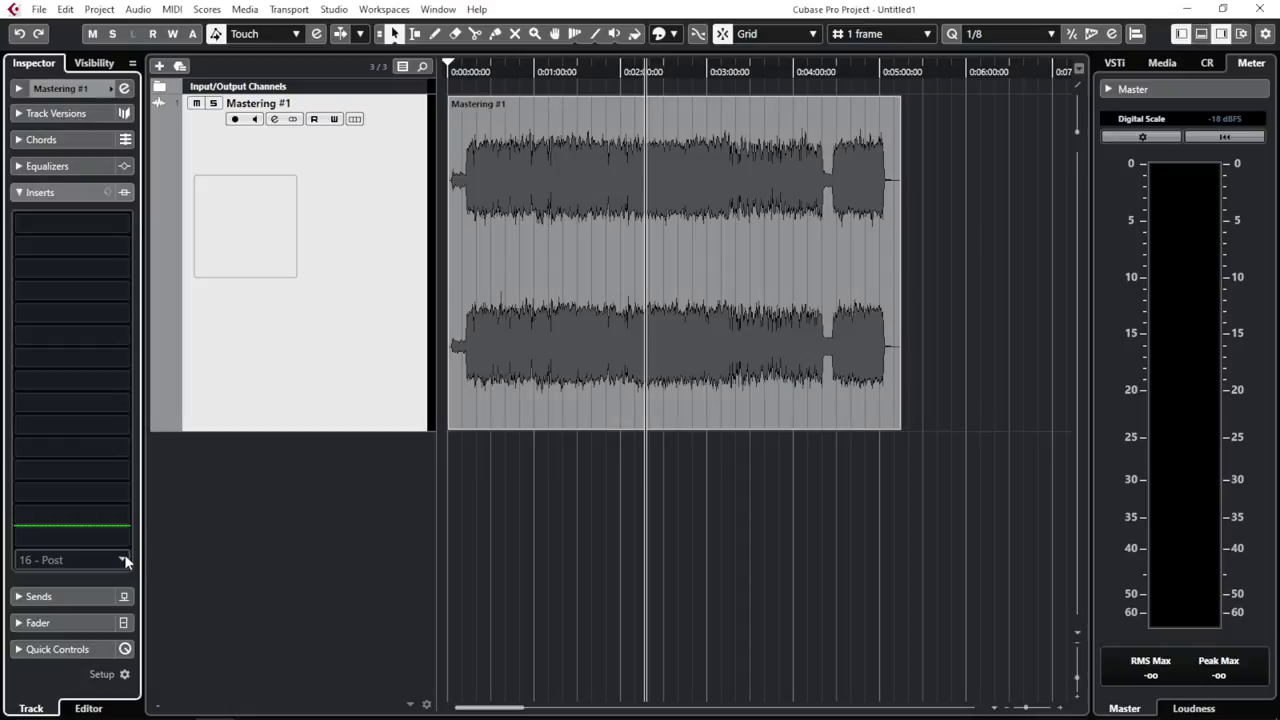
pyautogui.click(124, 555)
pyautogui.write('bx')
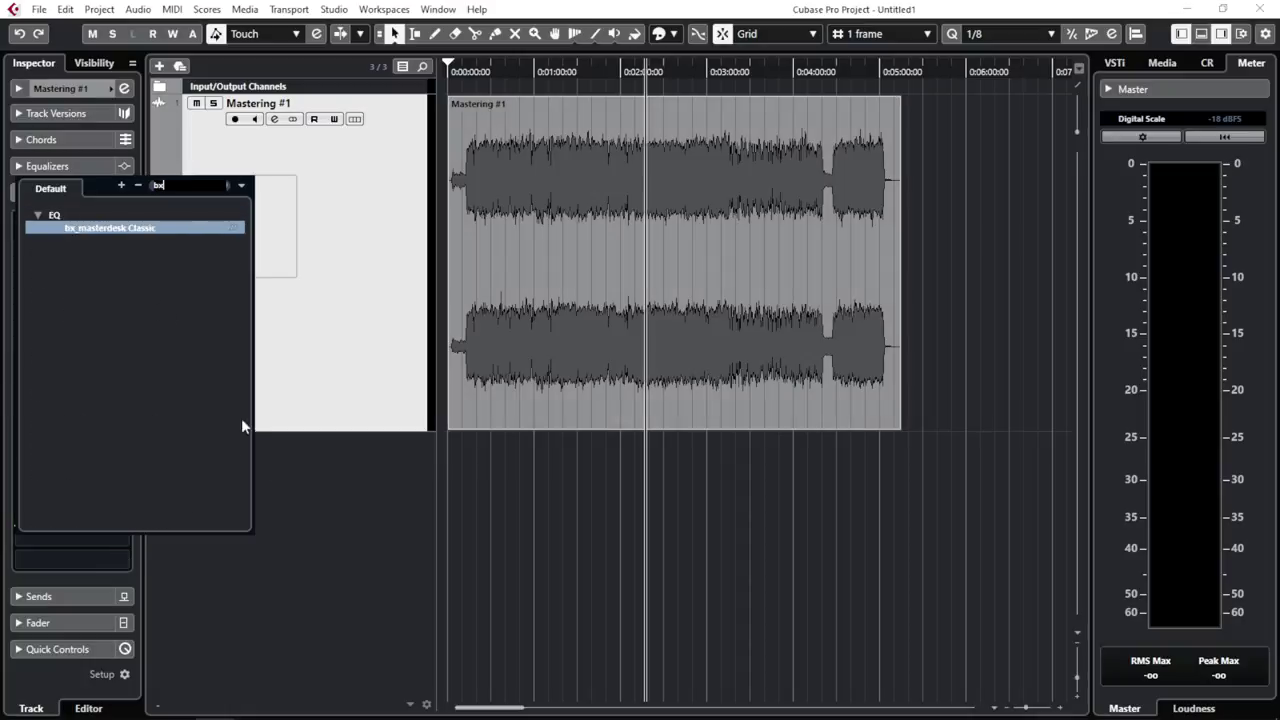
pyautogui.press('Return')
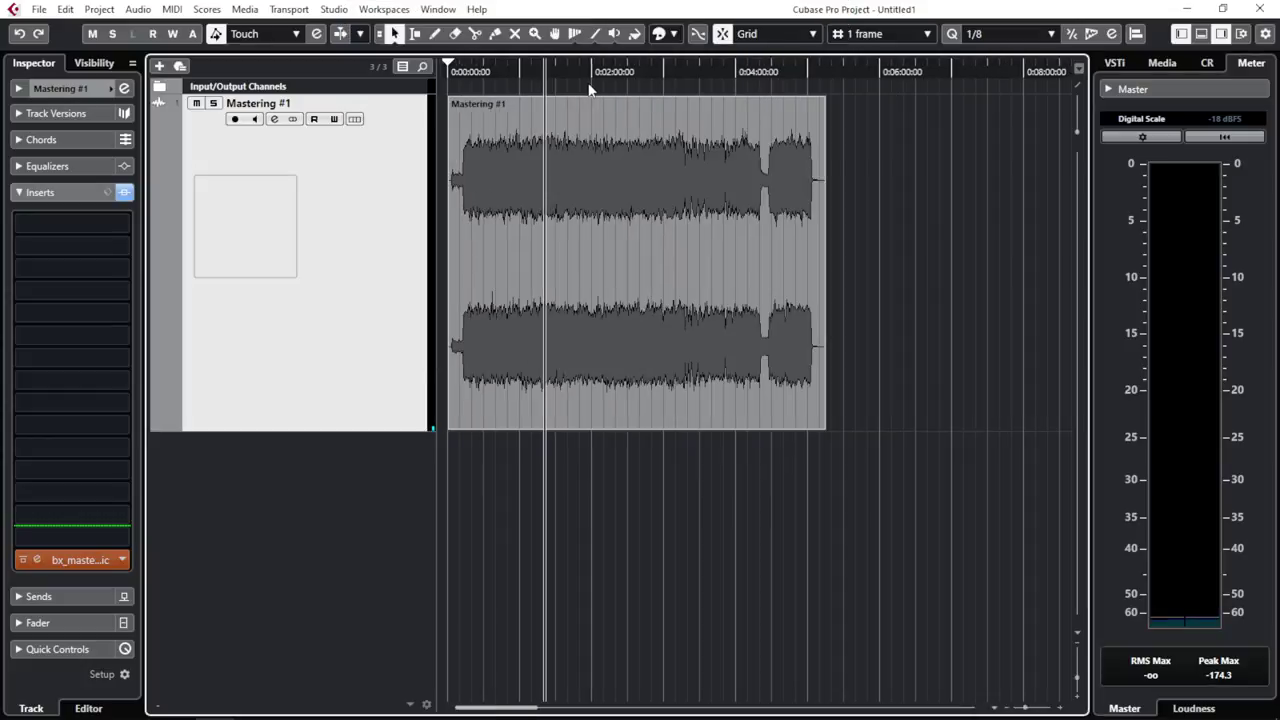
# - Play the Mastering #1 track and audition it from about 0:34, 0:58 and 1:10
pyautogui.press('h')
pyautogui.press('h')
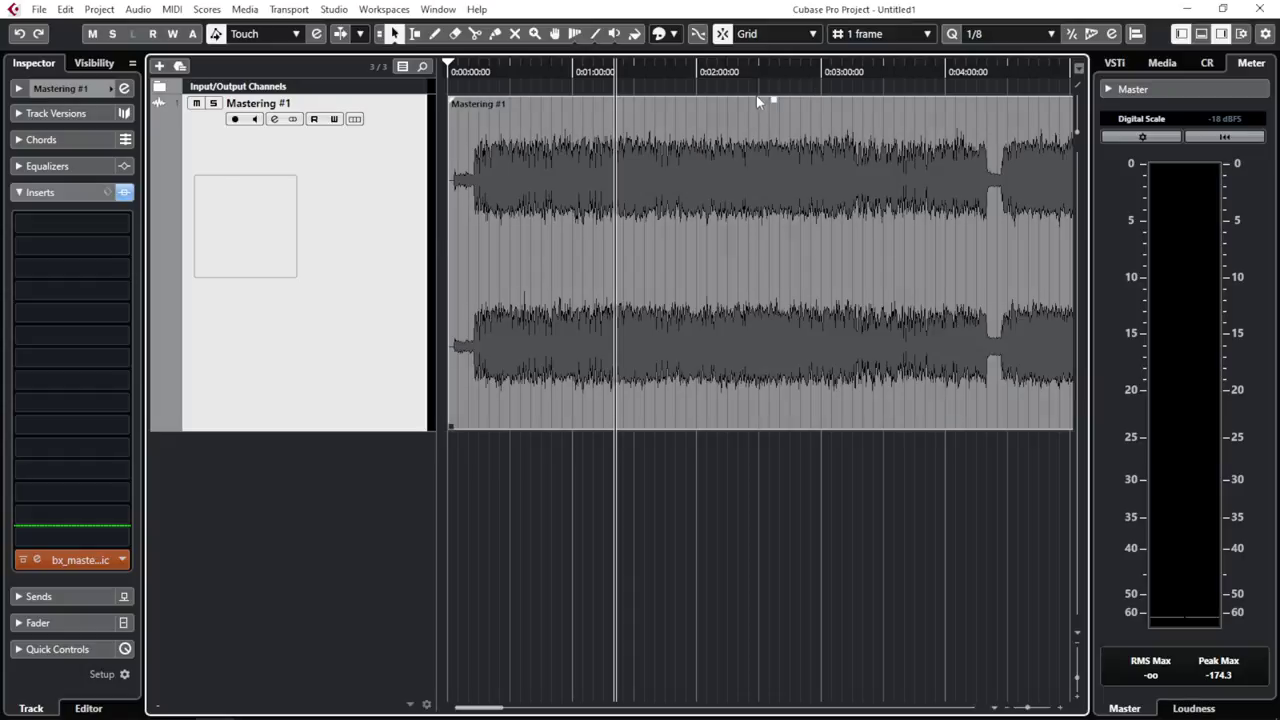
pyautogui.press('space')
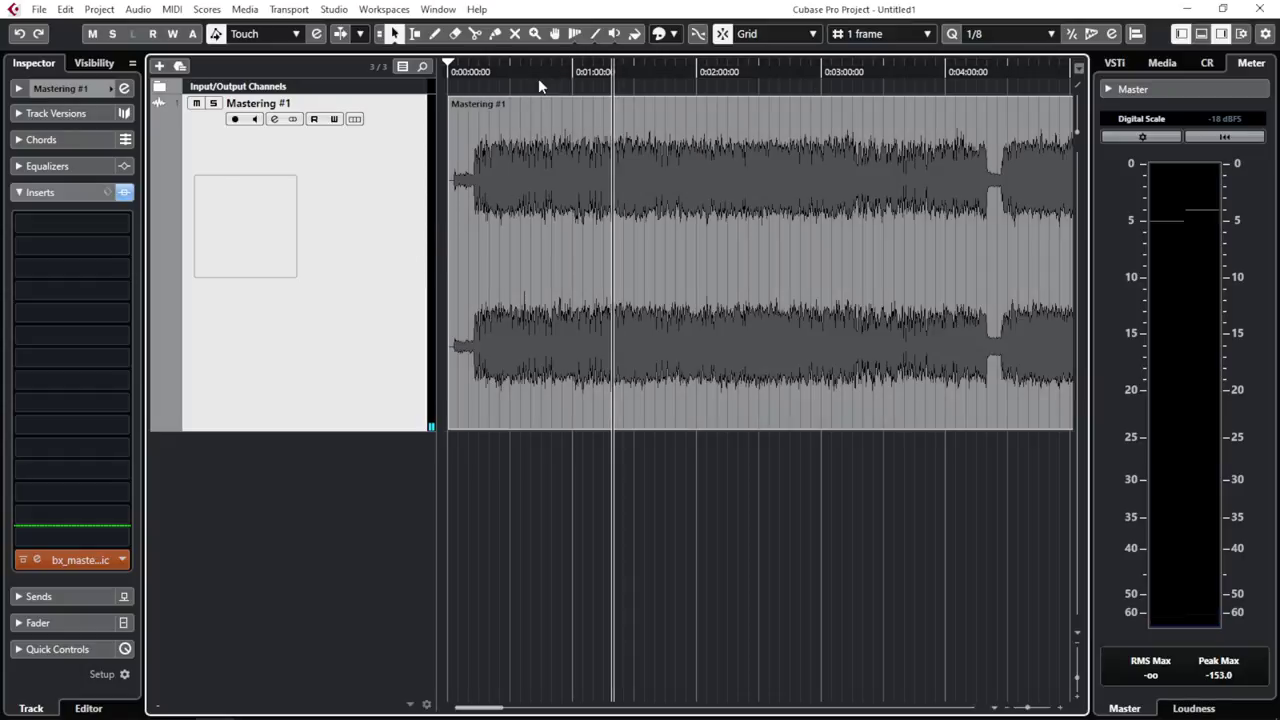
pyautogui.click(519, 75)
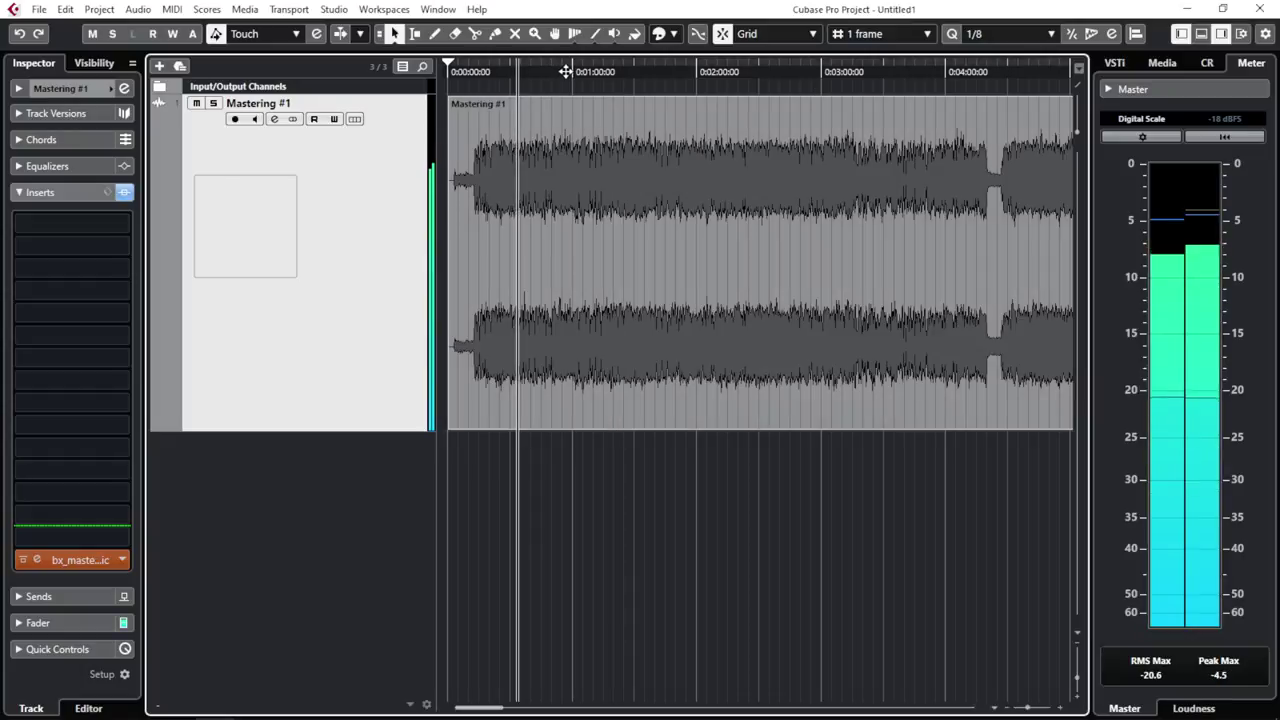
pyautogui.click(568, 72)
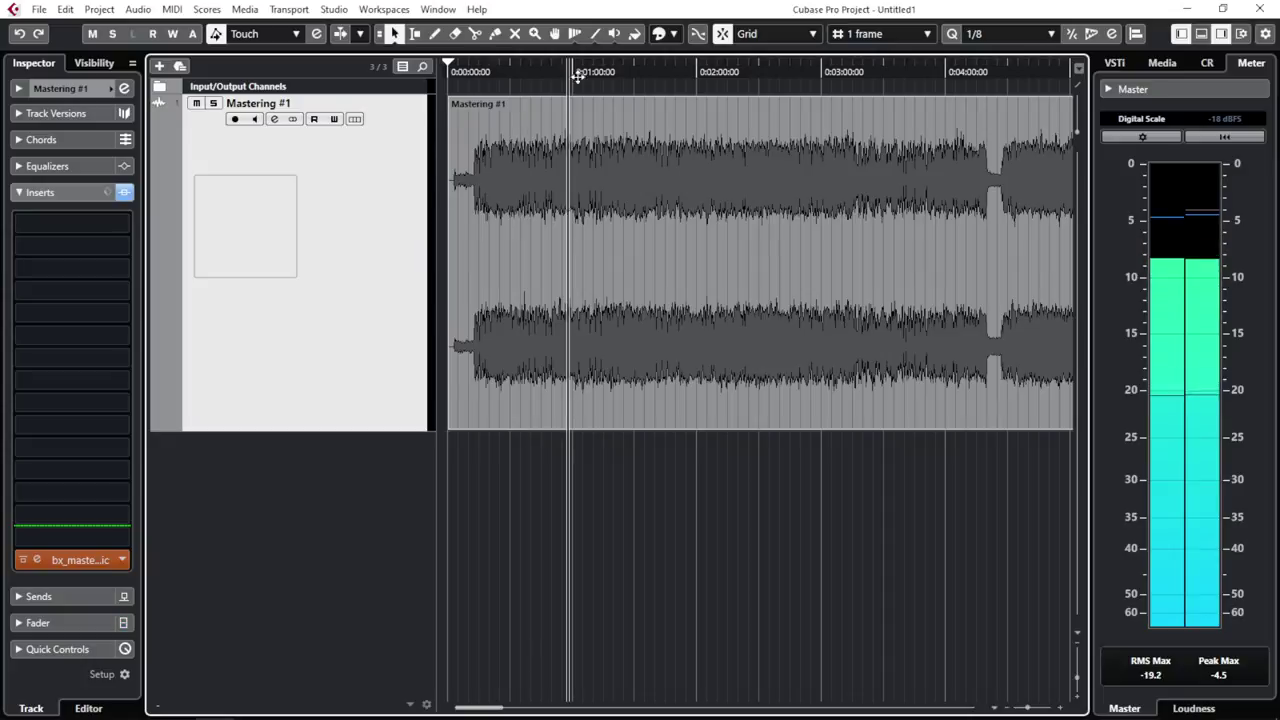
pyautogui.click(594, 73)
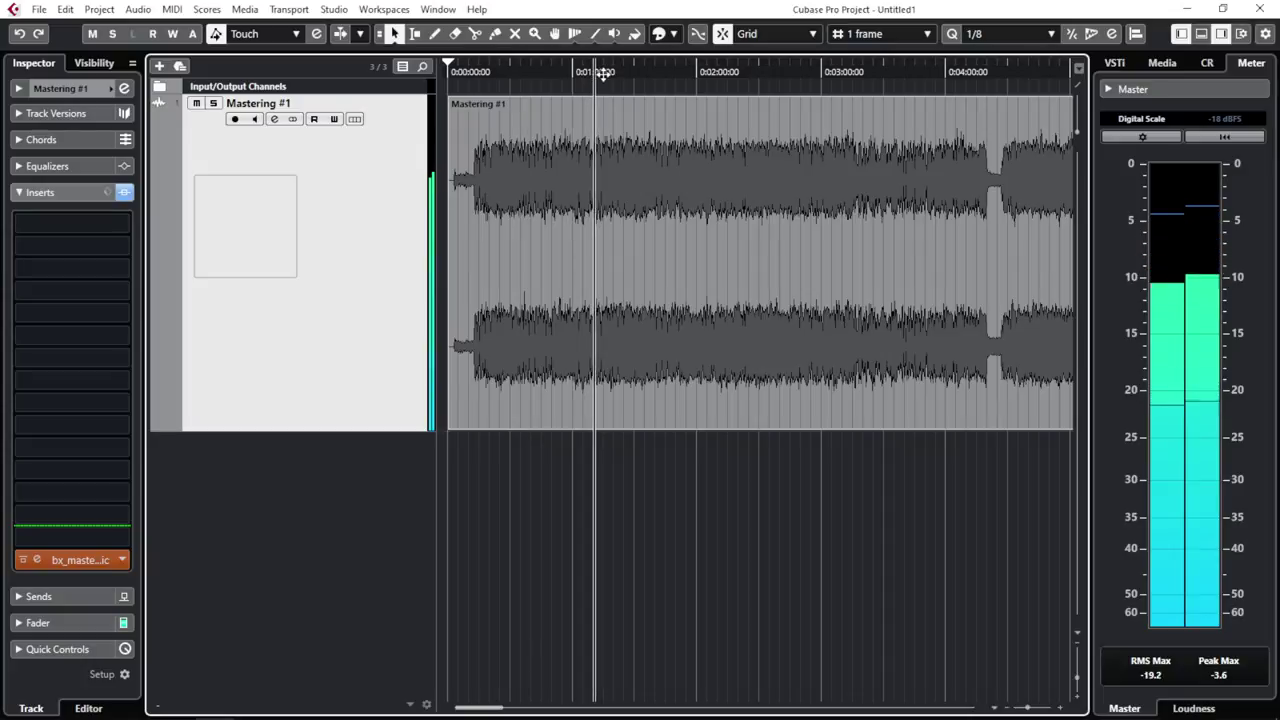
pyautogui.press('g')
pyautogui.press('g')
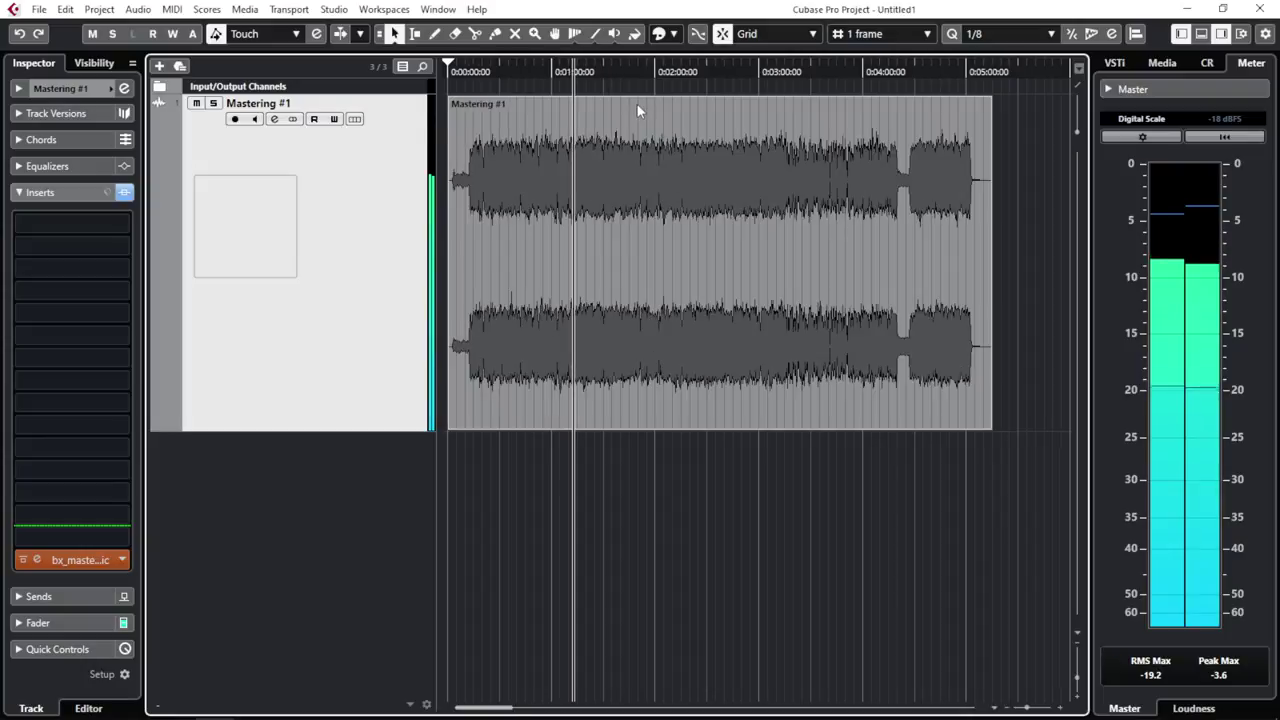
pyautogui.press('h')
pyautogui.press('h')
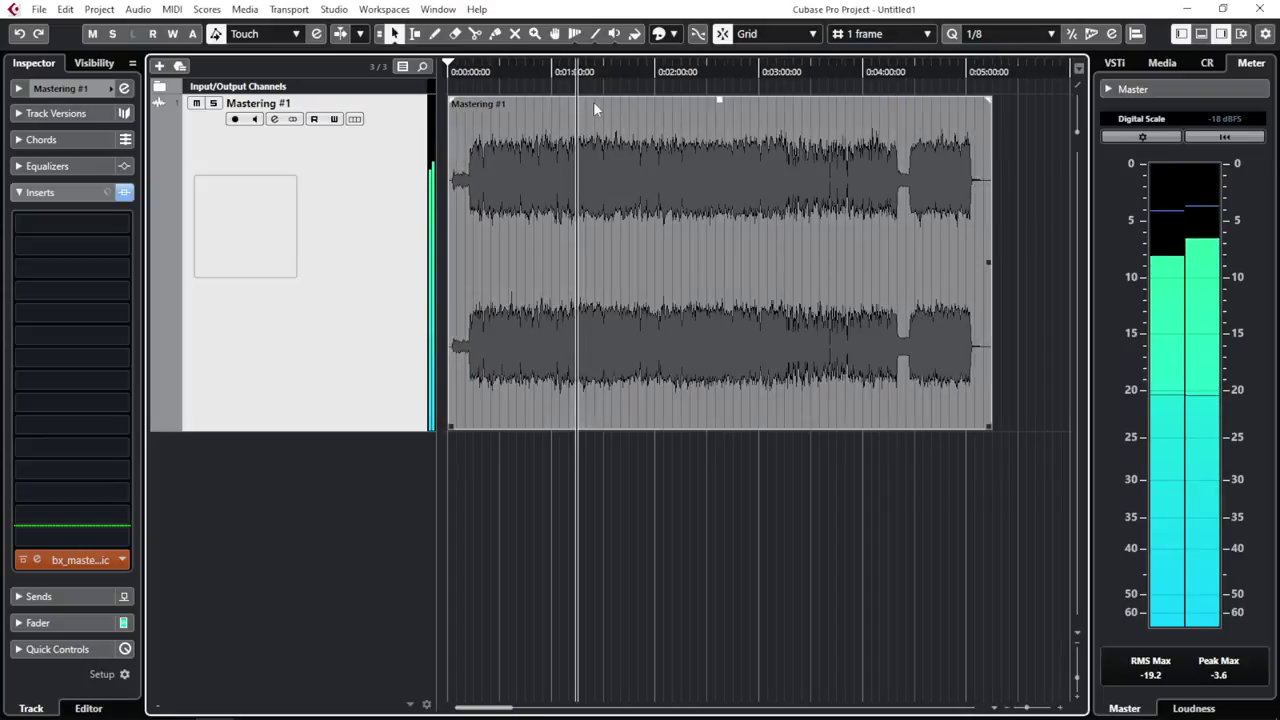
pyautogui.press('g')
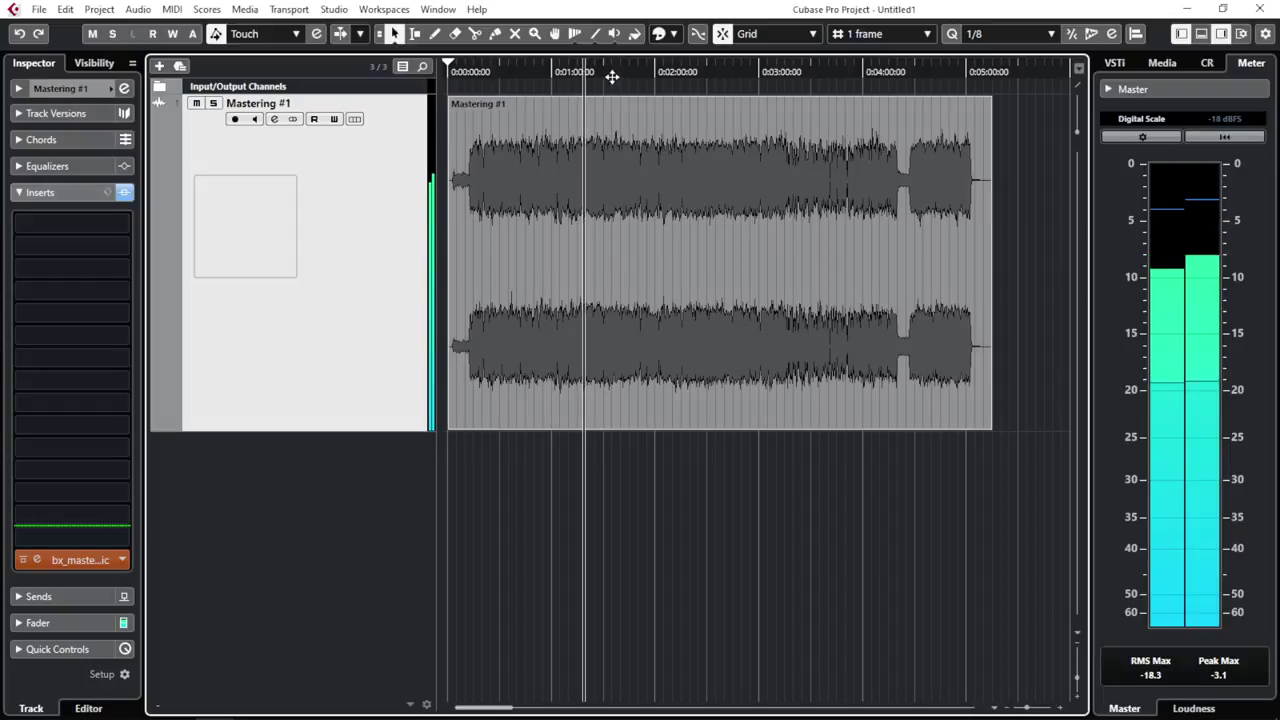
pyautogui.moveTo(644, 104)
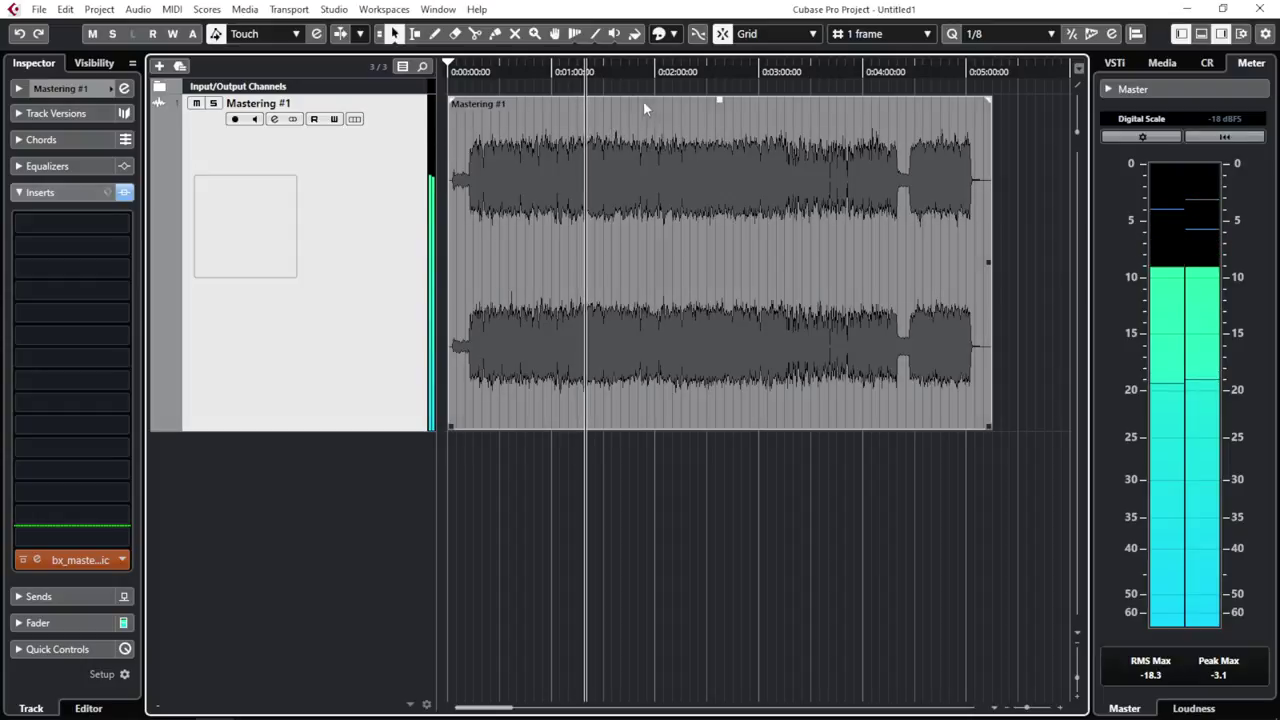
# - Play the loud final section and define an active cycle range over it from about 0:04:31 to 0:05:00
pyautogui.click(914, 80)
pyautogui.press('h')
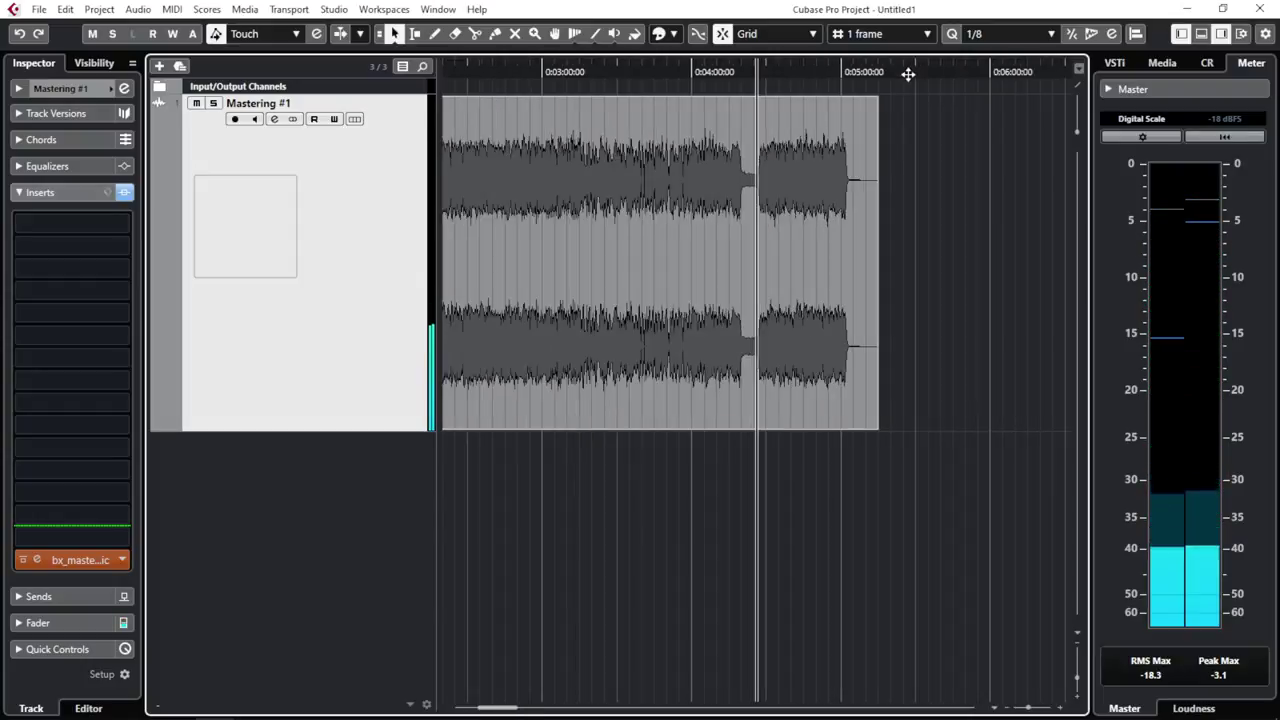
pyautogui.press('h')
pyautogui.press('h')
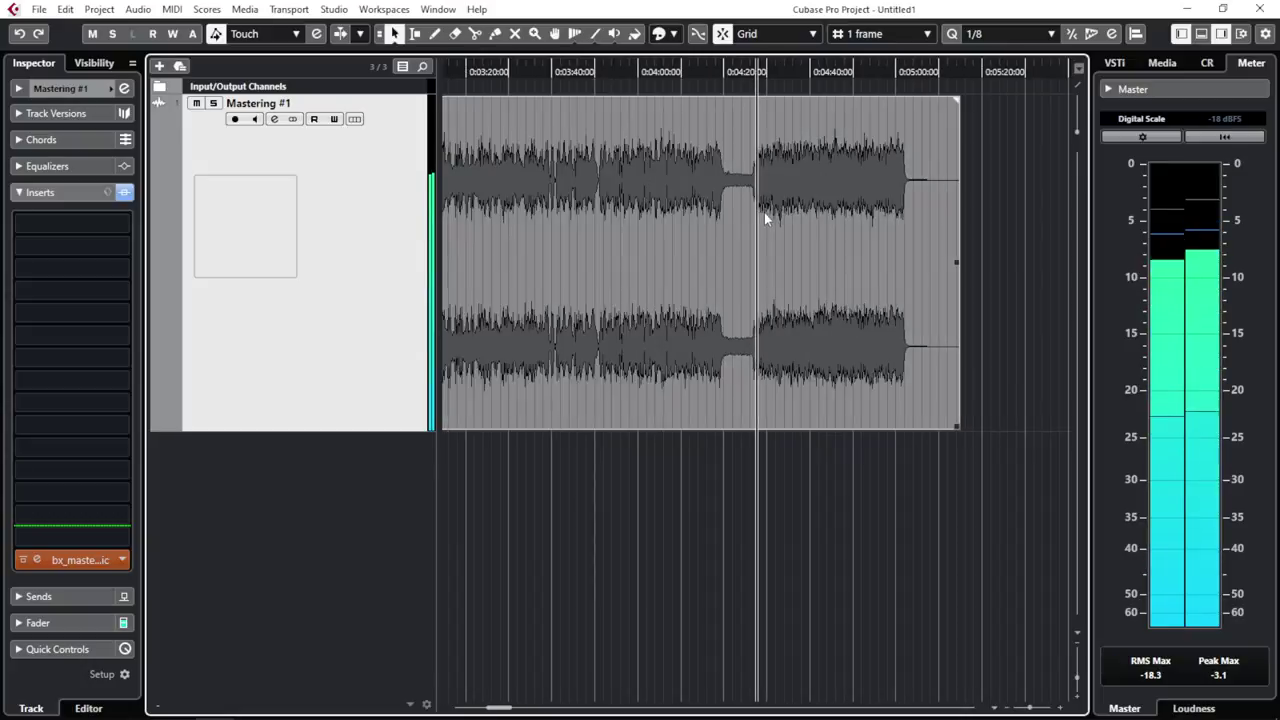
pyautogui.press('h')
pyautogui.press('h')
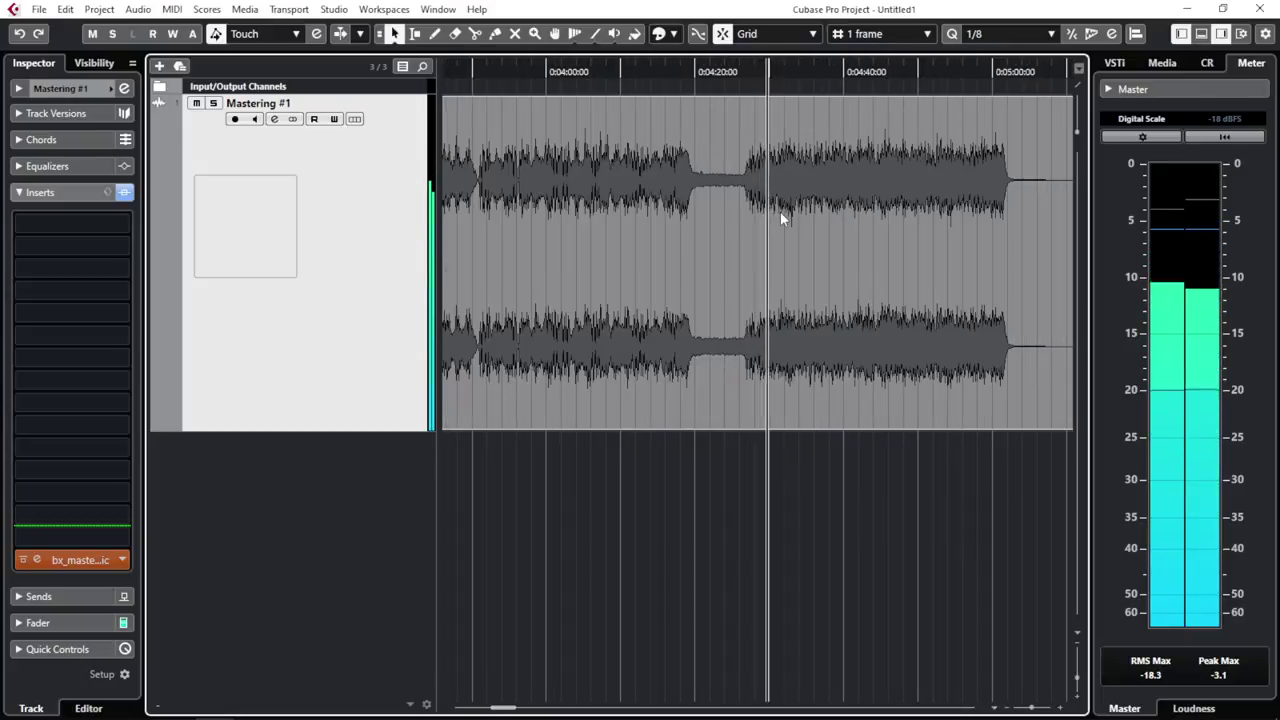
pyautogui.press('g')
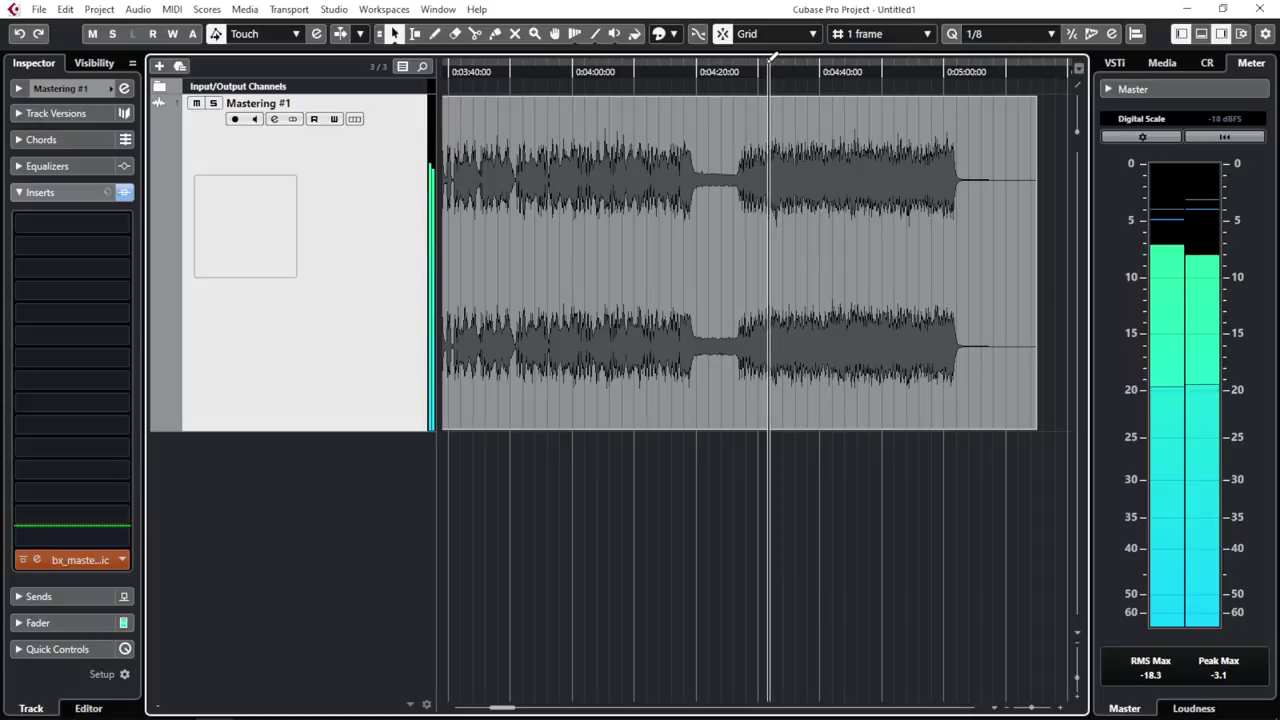
pyautogui.moveTo(772, 60); pyautogui.dragTo(950, 76)
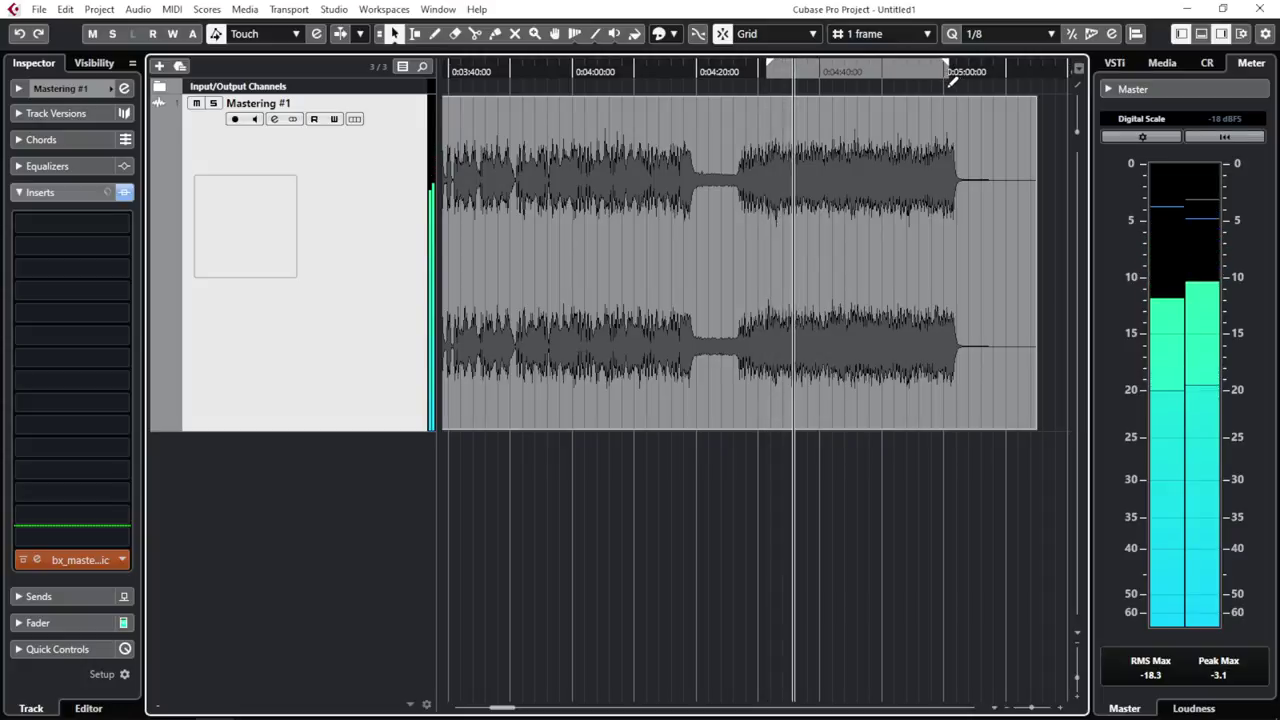
pyautogui.click(816, 68)
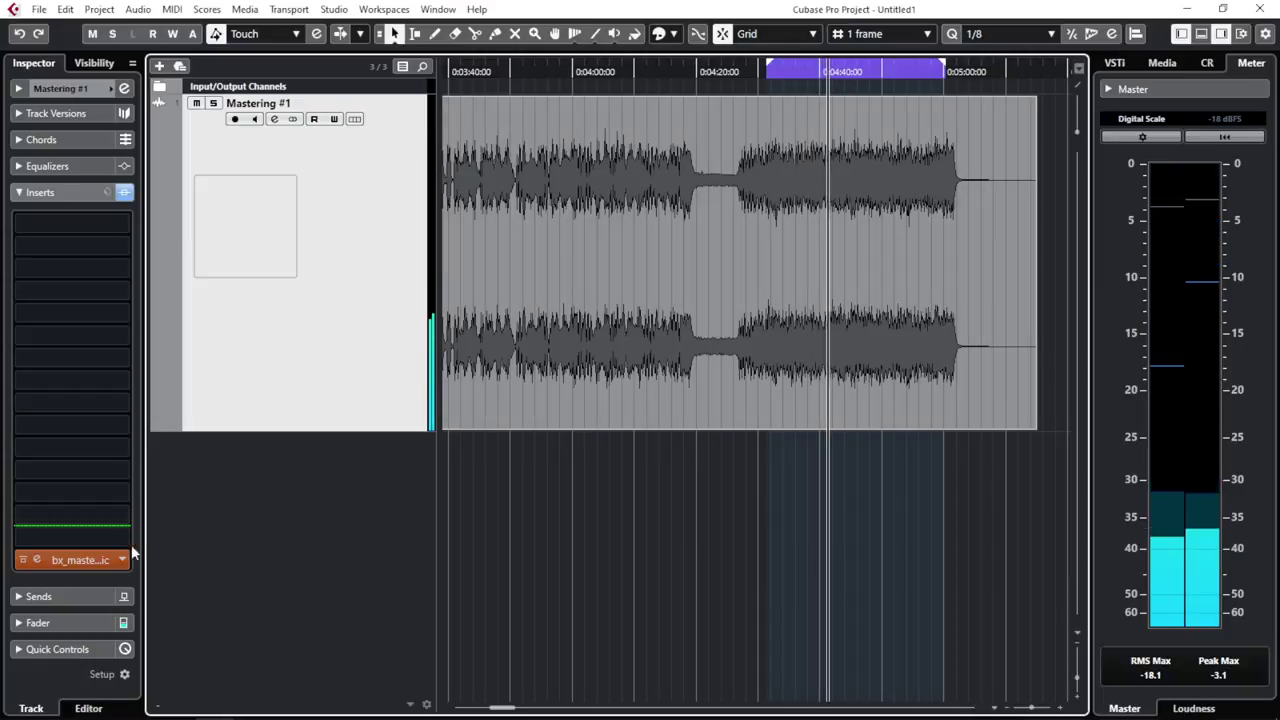
# - Open bx_masterdesk Classic on the Mastering #1 track, set Output Trim to -0.5 dB, and close the plugin window
pyautogui.click(89, 557)
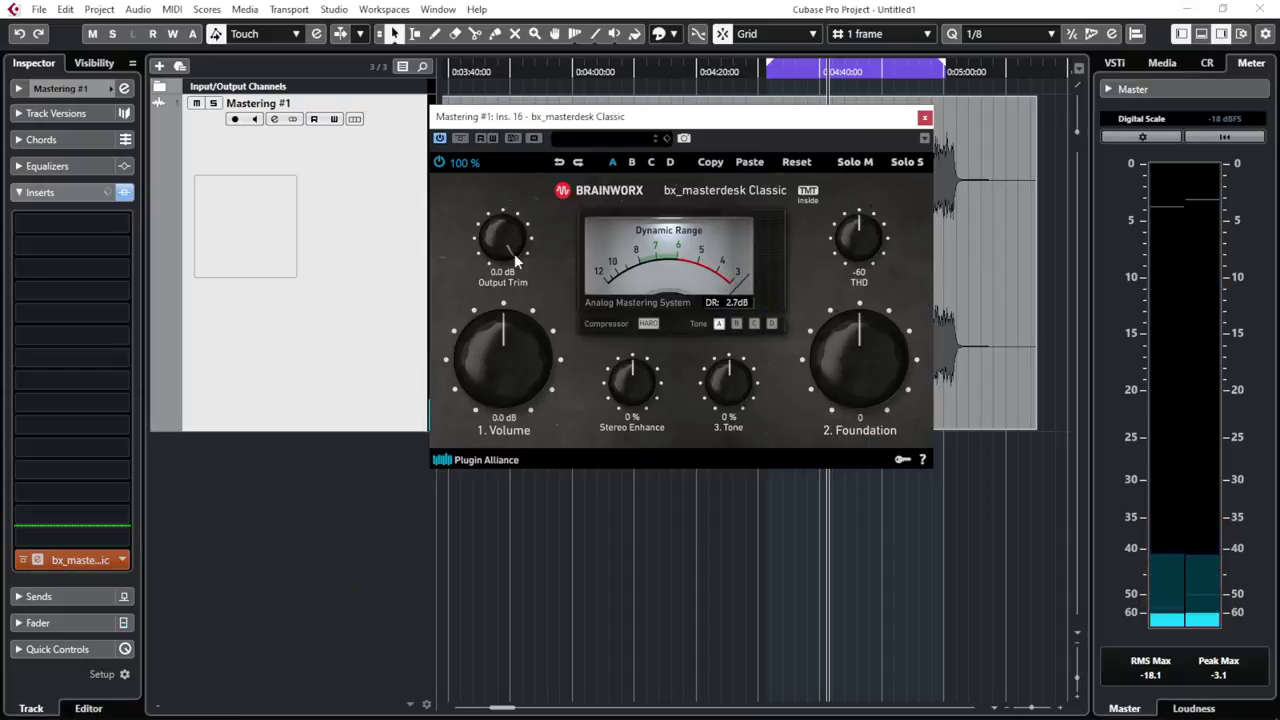
pyautogui.click(502, 271)
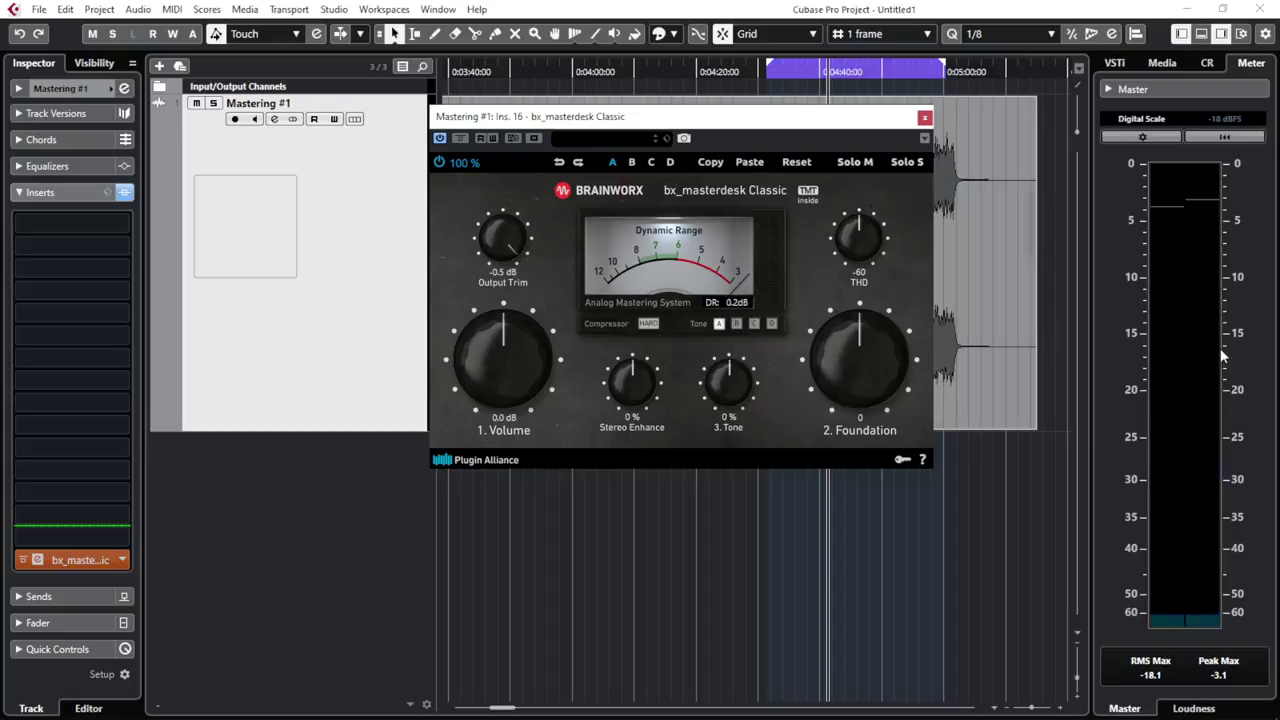
pyautogui.click(381, 441)
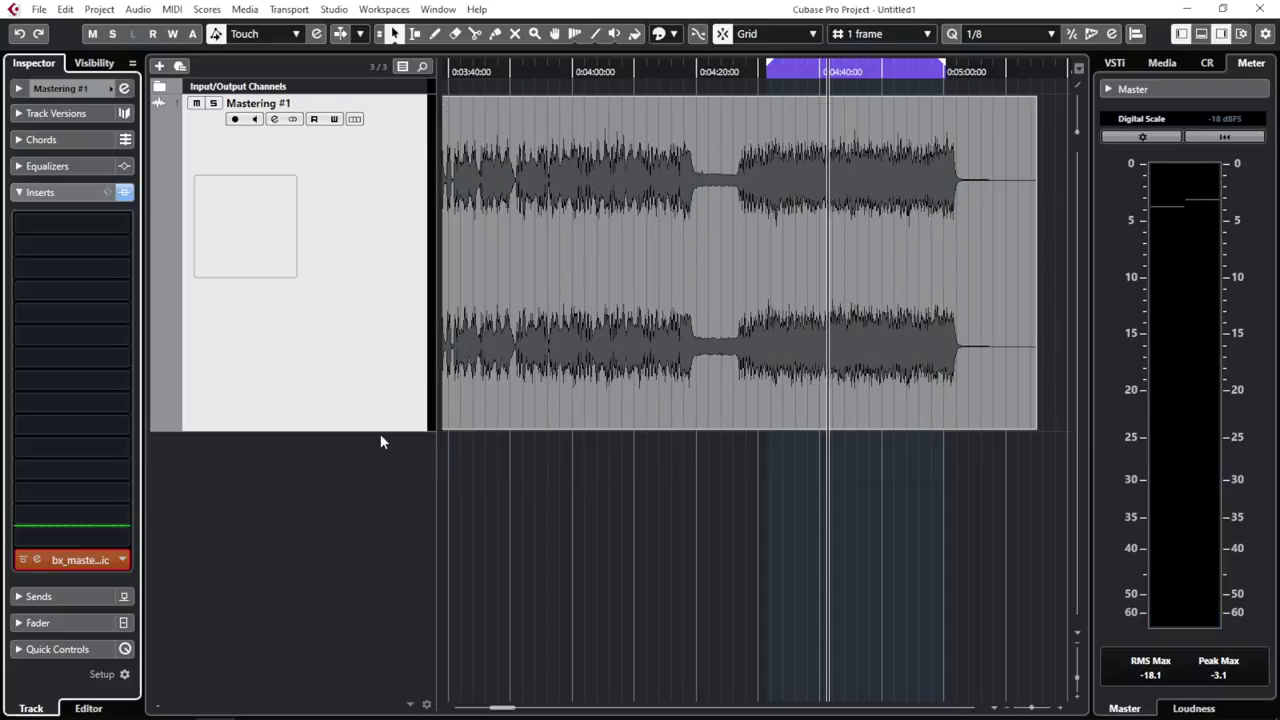
# - Slightly reduce the height of the Mastering #1 track and close the bx_masterdesk Classic window
pyautogui.moveTo(379, 431); pyautogui.dragTo(380, 404)
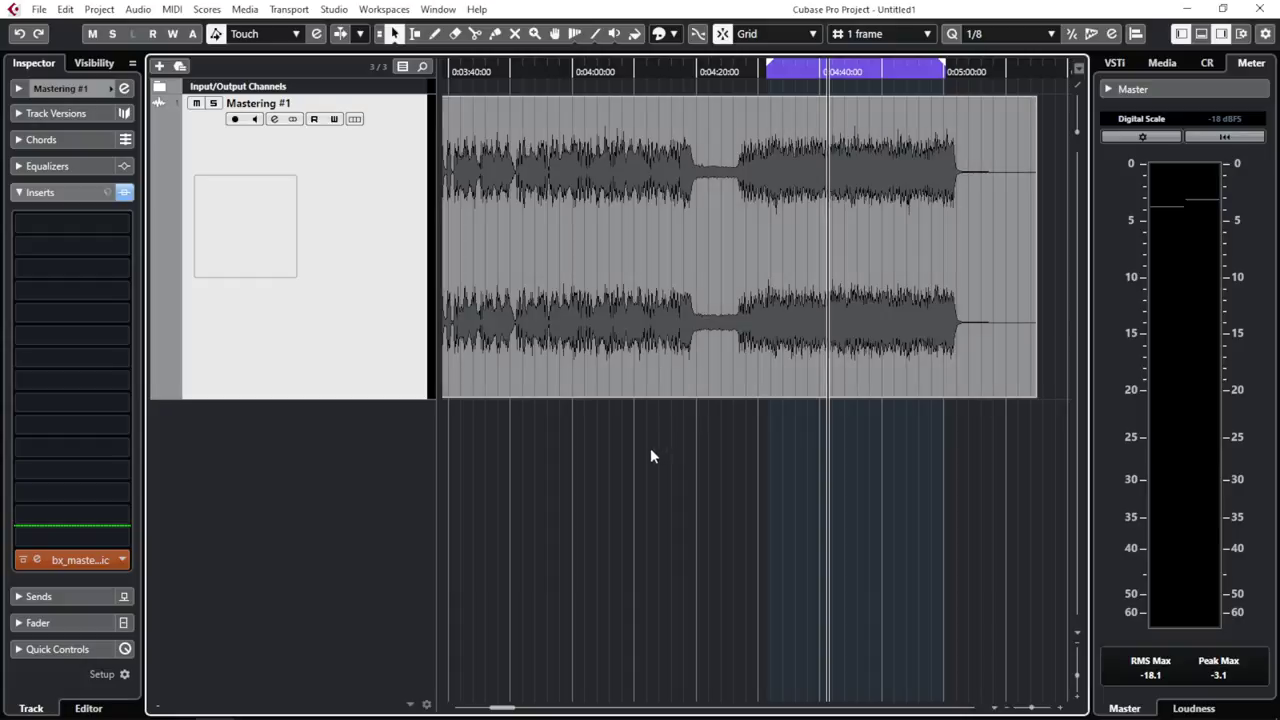
pyautogui.click(43, 17)
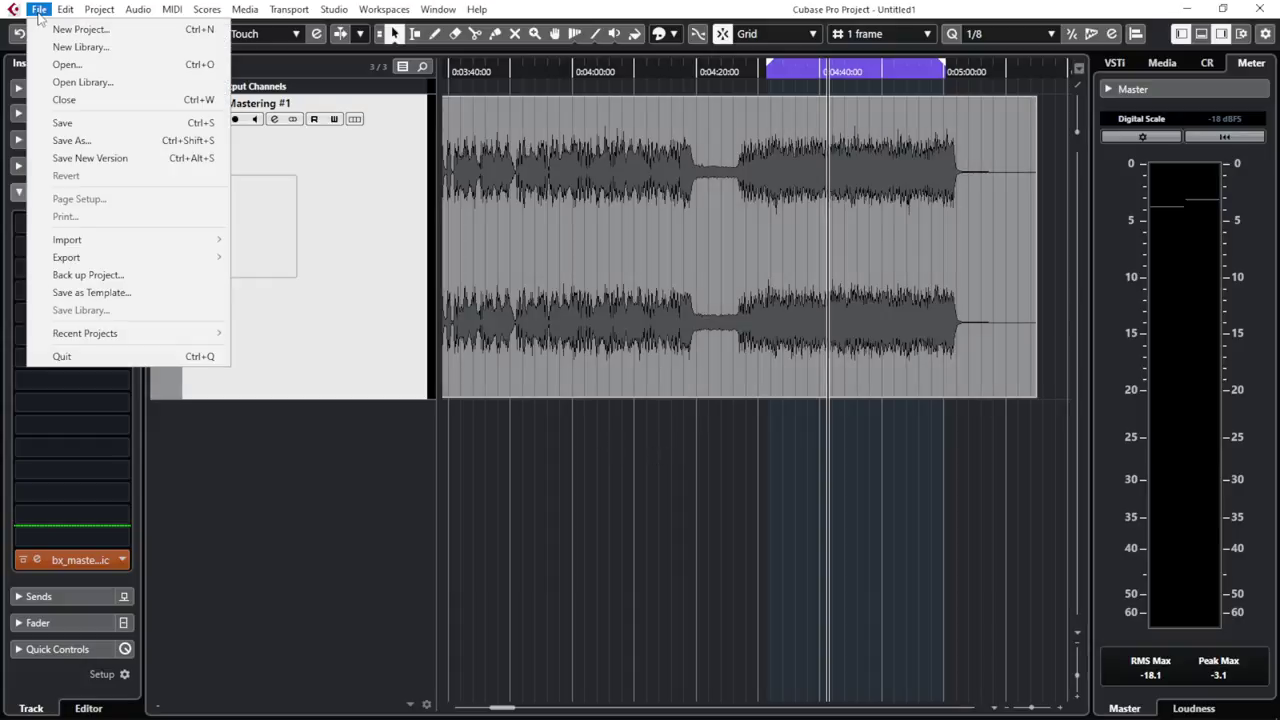
pyautogui.click(334, 423)
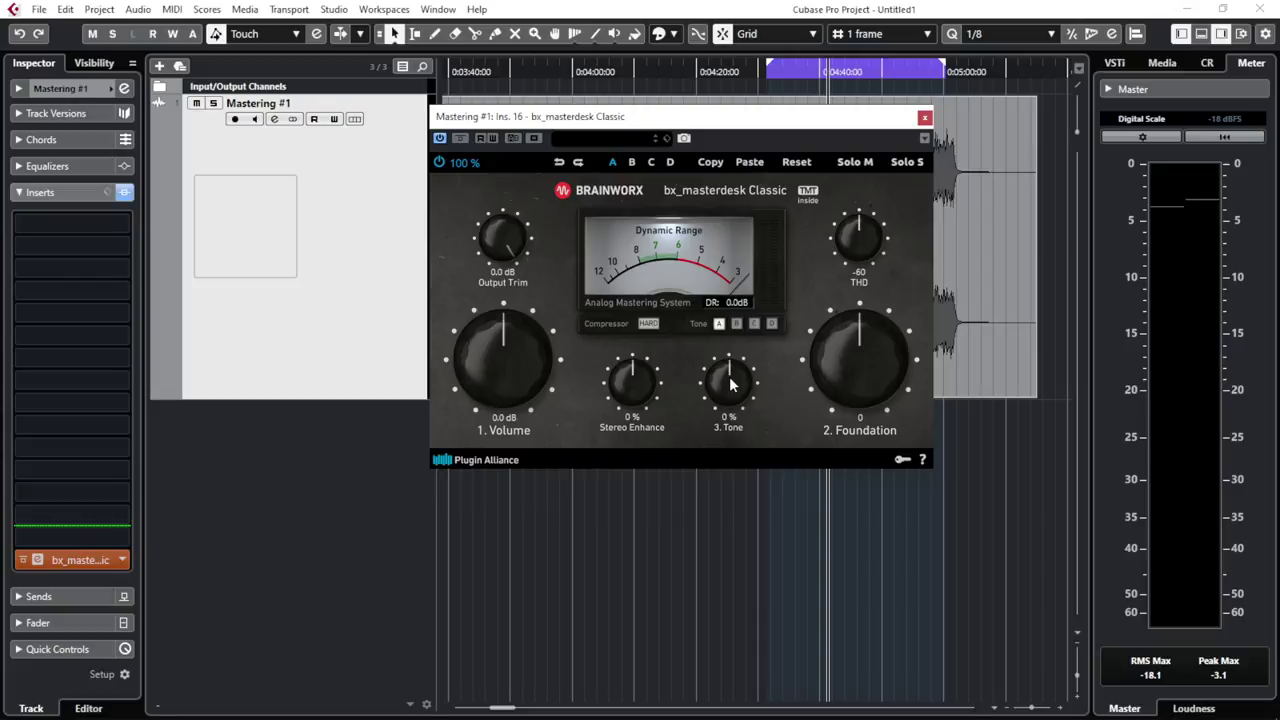
pyautogui.press('Escape')
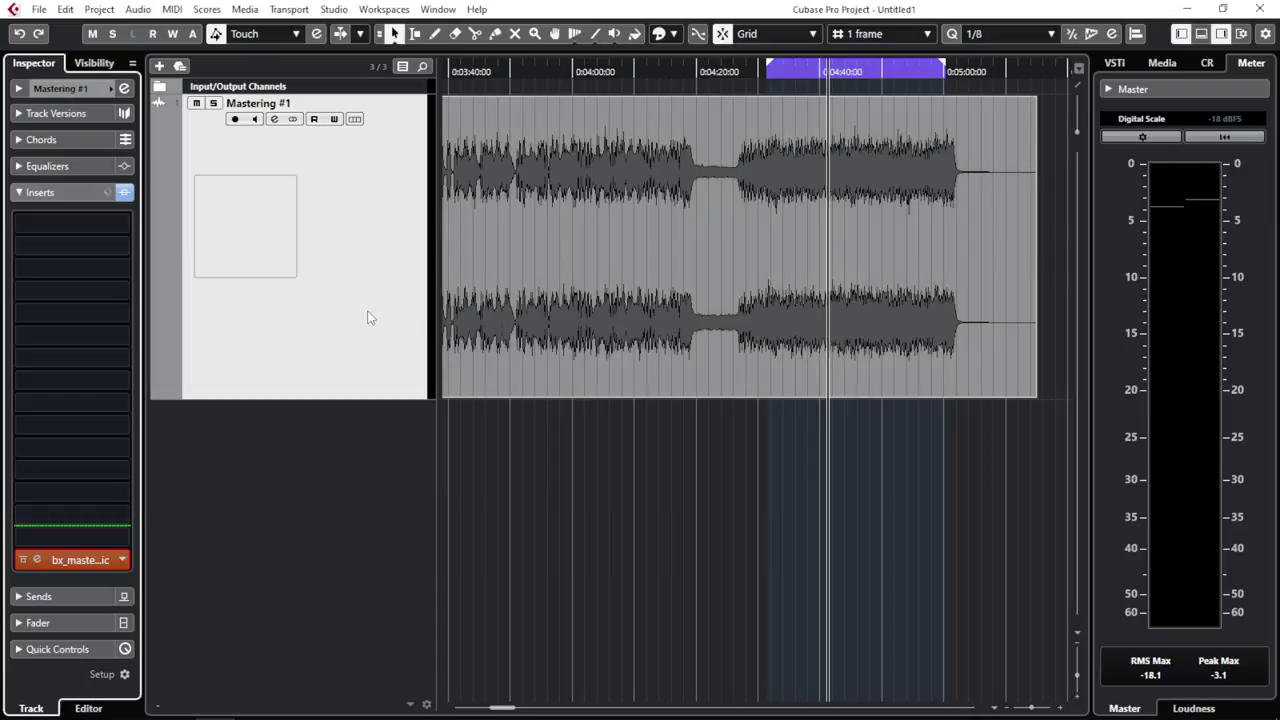
# - Bring the Turning Point Mix reference song in on a new audio track below Mastering #1, starting at about 0:01:30
pyautogui.moveTo(368, 317); pyautogui.dragTo(677, 460)
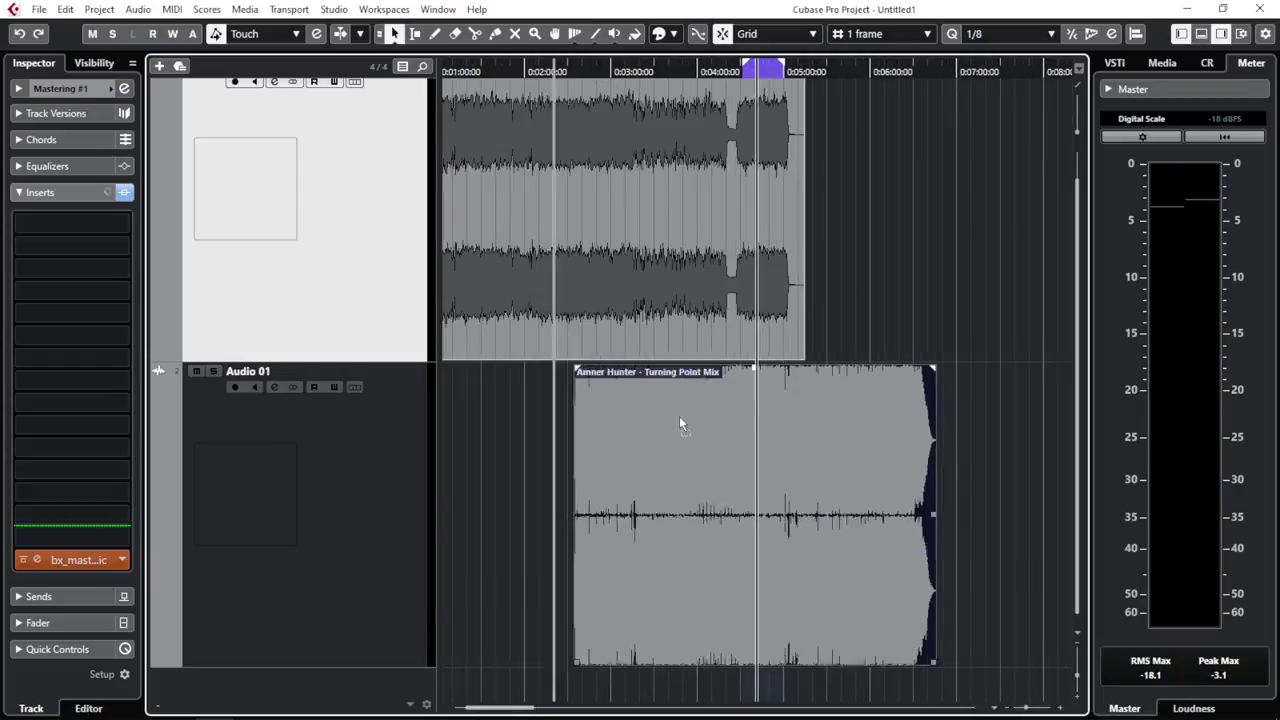
pyautogui.moveTo(679, 416); pyautogui.dragTo(611, 420)
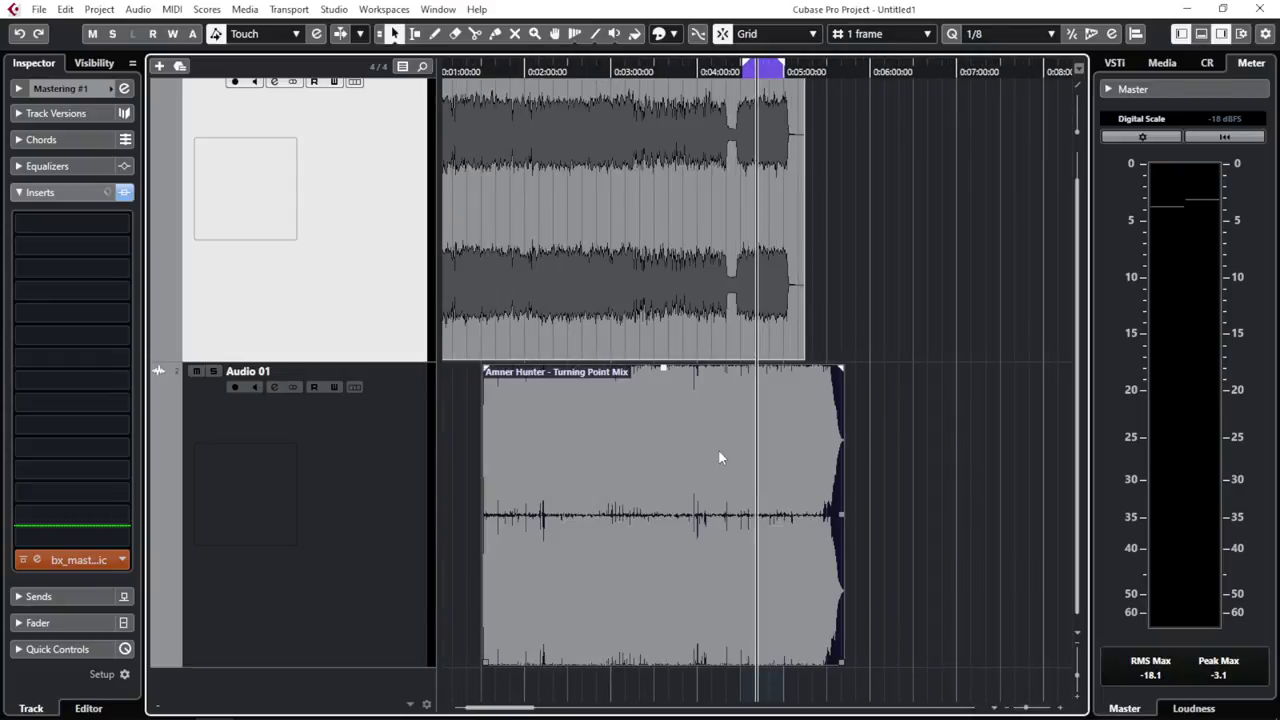
pyautogui.click(583, 240)
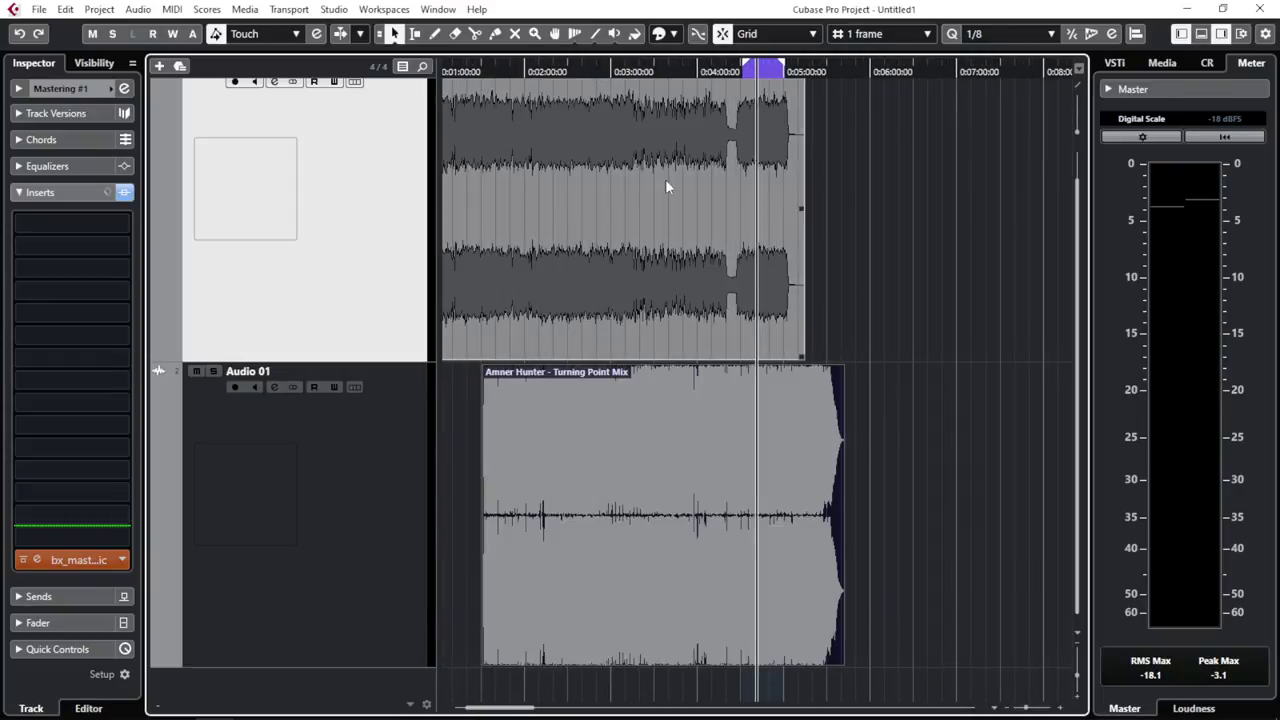
# - Compare the waveforms of Mastering #1 and the Turning Point Mix reference closely around the cycle range
pyautogui.press('h')
pyautogui.press('h')
pyautogui.press('h')
pyautogui.press('h')
pyautogui.press('h')
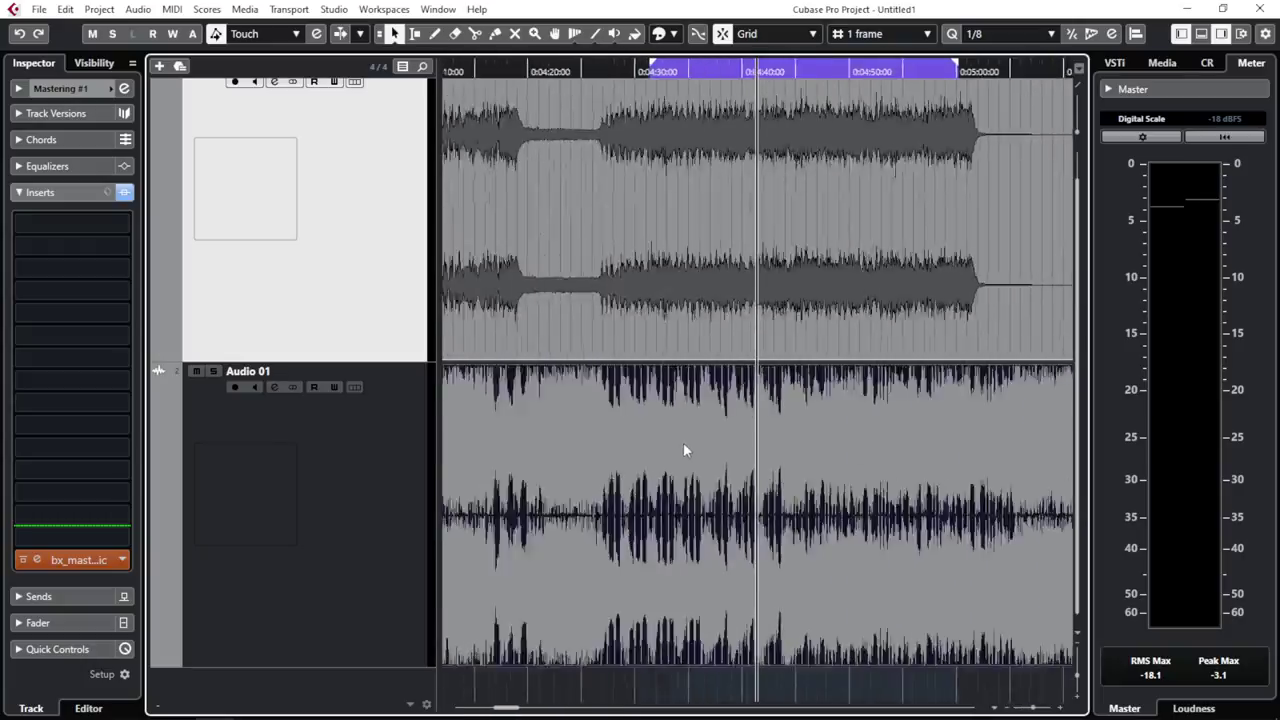
pyautogui.press('h')
pyautogui.press('h')
pyautogui.press('h')
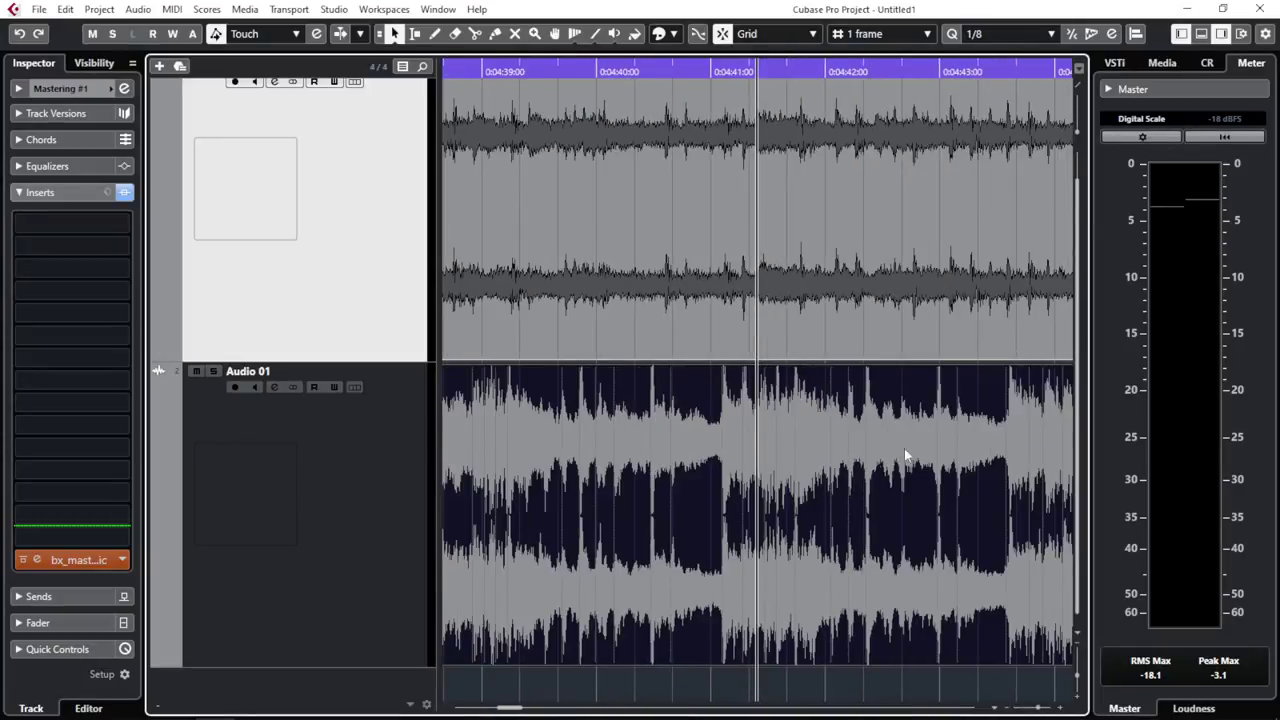
pyautogui.press('g')
pyautogui.press('g')
pyautogui.press('g')
pyautogui.press('g')
pyautogui.press('g')
pyautogui.press('g')
pyautogui.press('g')
pyautogui.press('g')
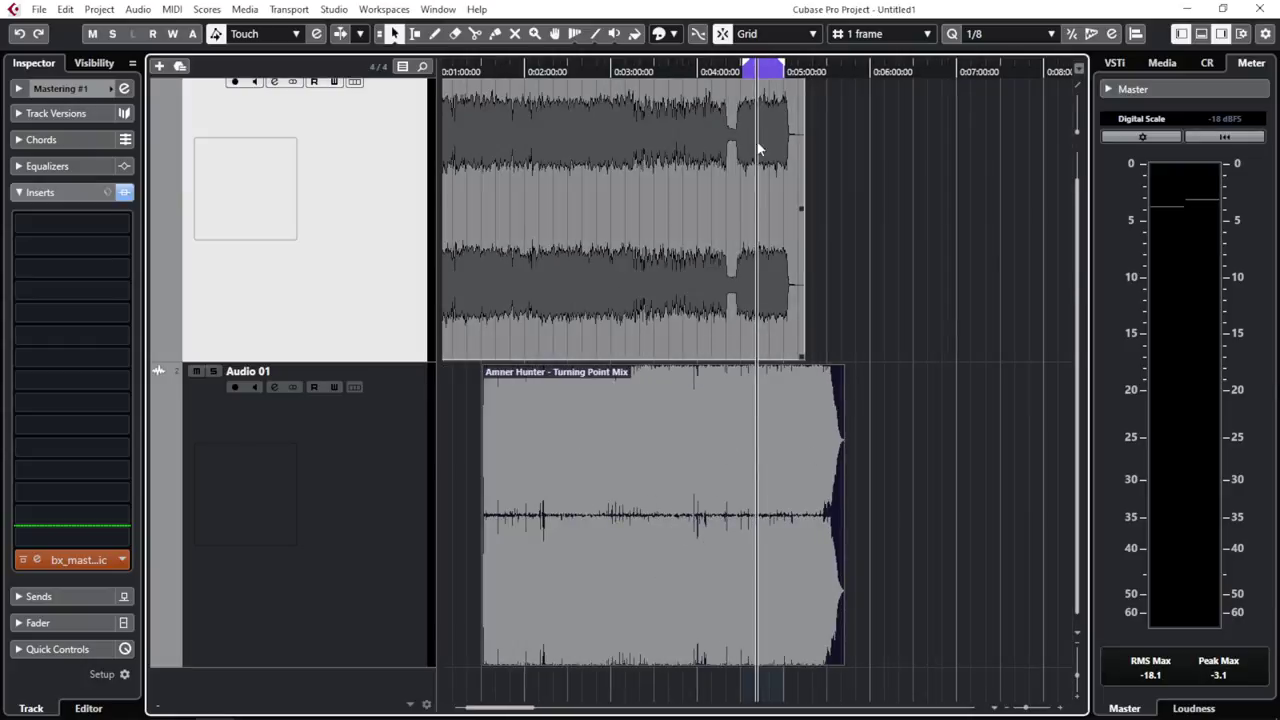
# - Move the Turning Point Mix clip earlier to start at about 0:00:55, placing its ending over the cycle range
pyautogui.press('h')
pyautogui.press('h')
pyautogui.press('KP_Subtract')
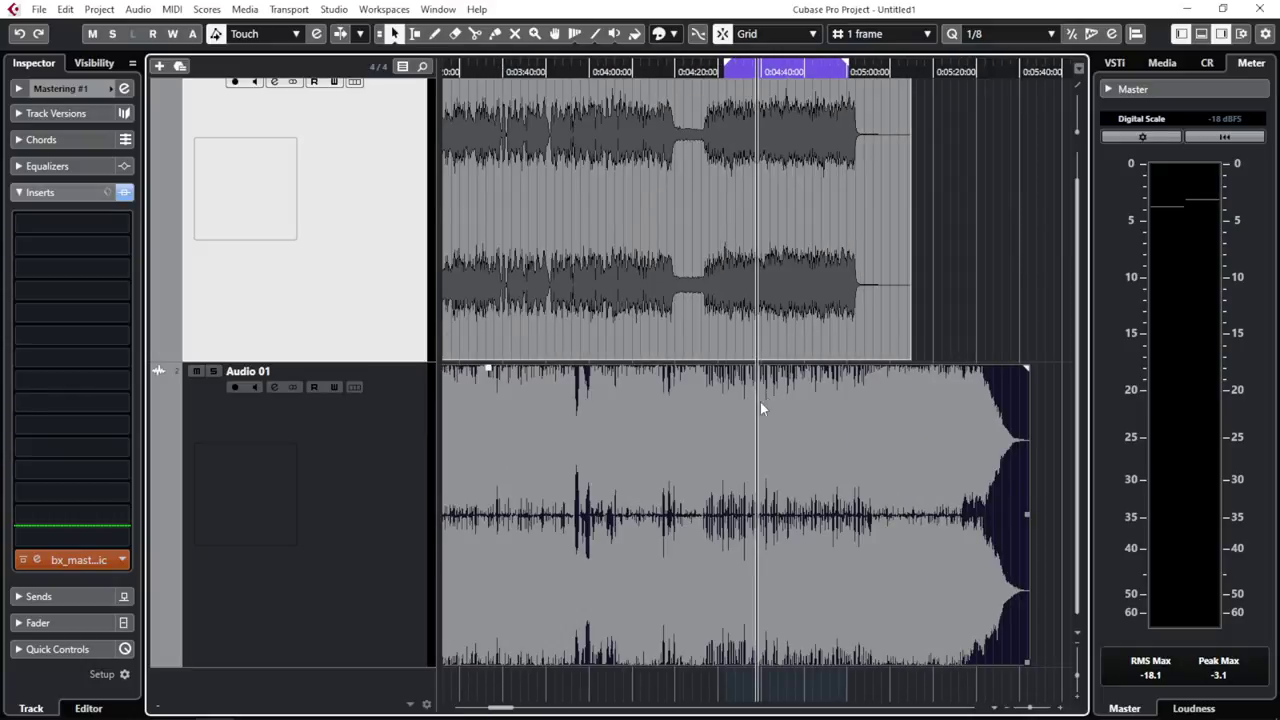
pyautogui.press('g')
pyautogui.press('g')
pyautogui.press('h')
pyautogui.press('h')
pyautogui.press('h')
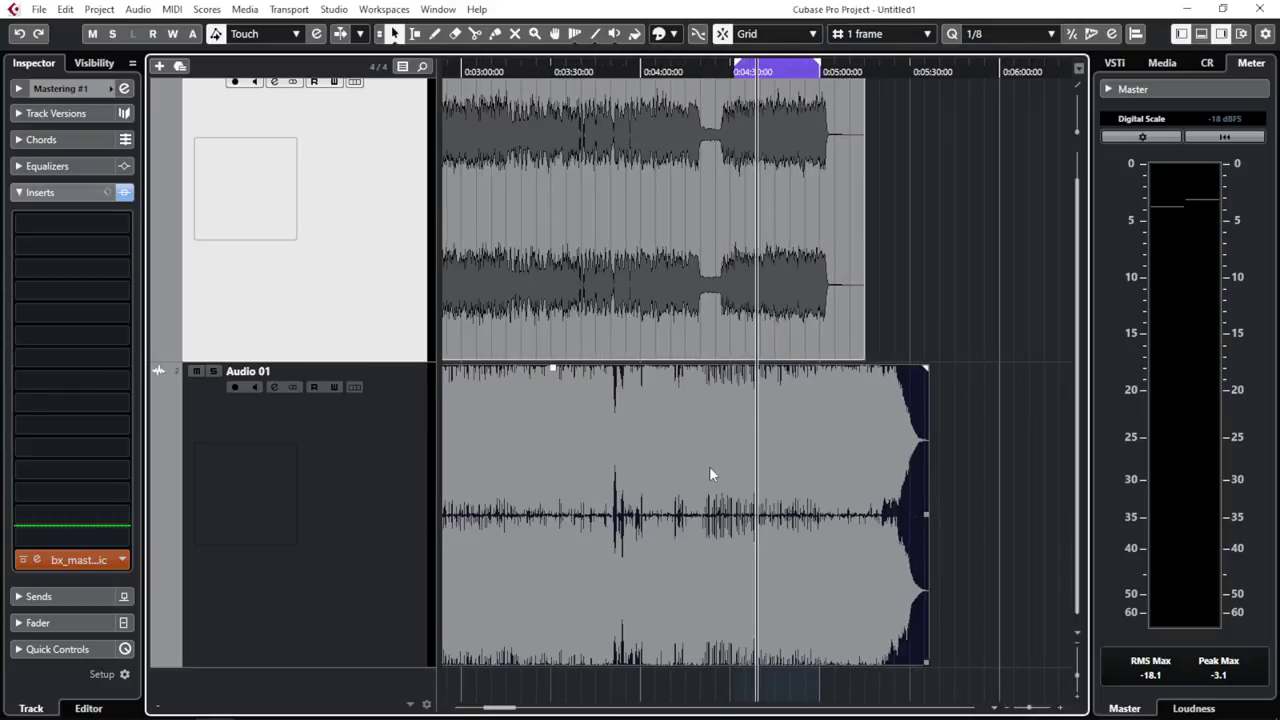
pyautogui.press('h')
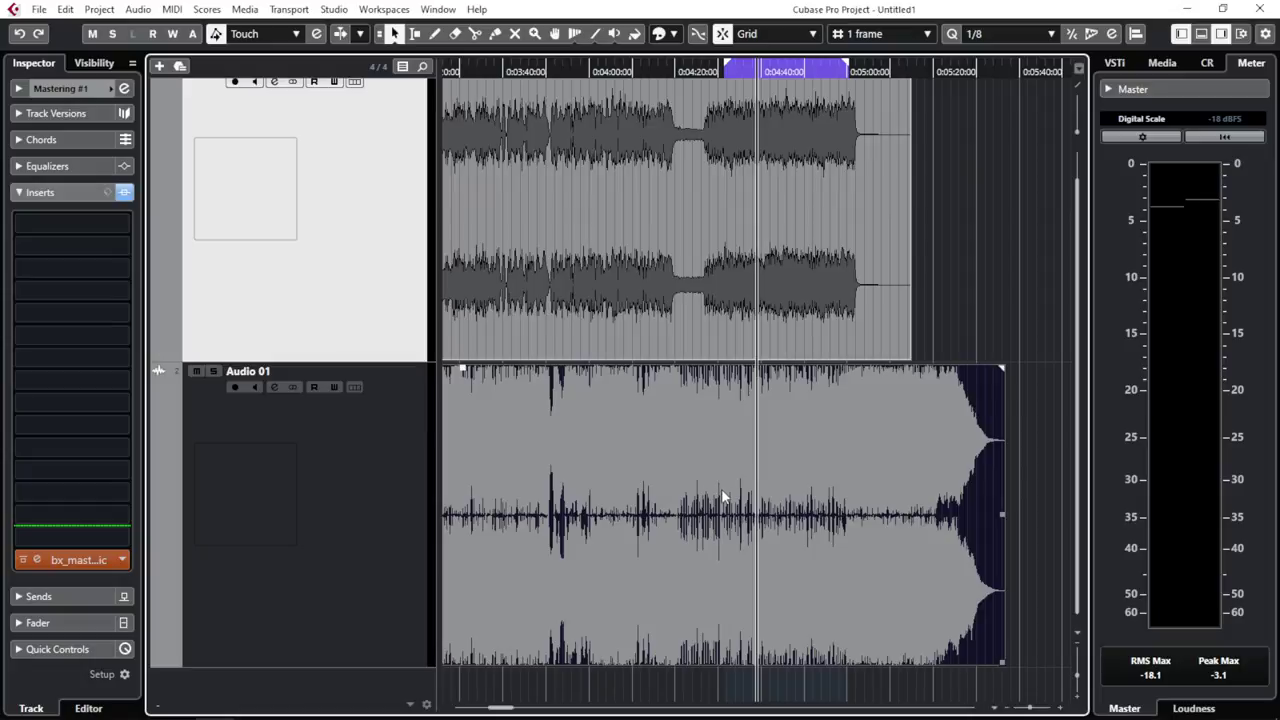
pyautogui.press('g')
pyautogui.press('g')
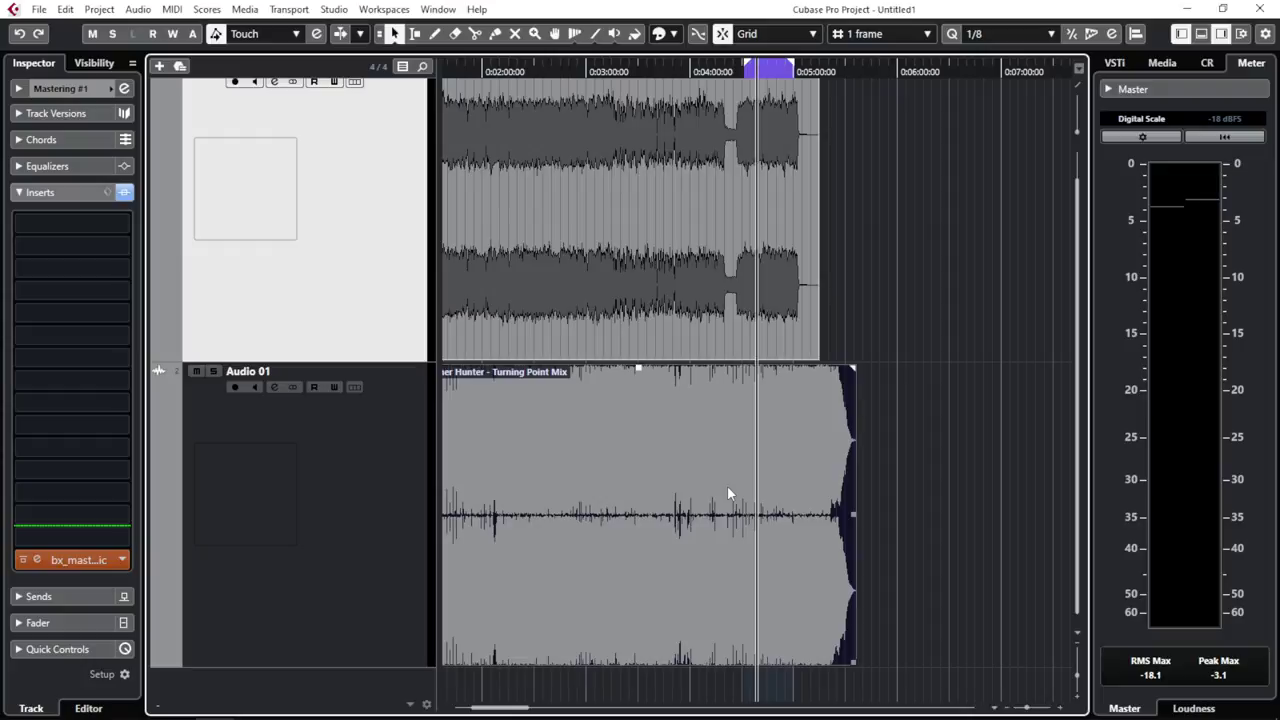
pyautogui.scroll(-4, 727, 485)
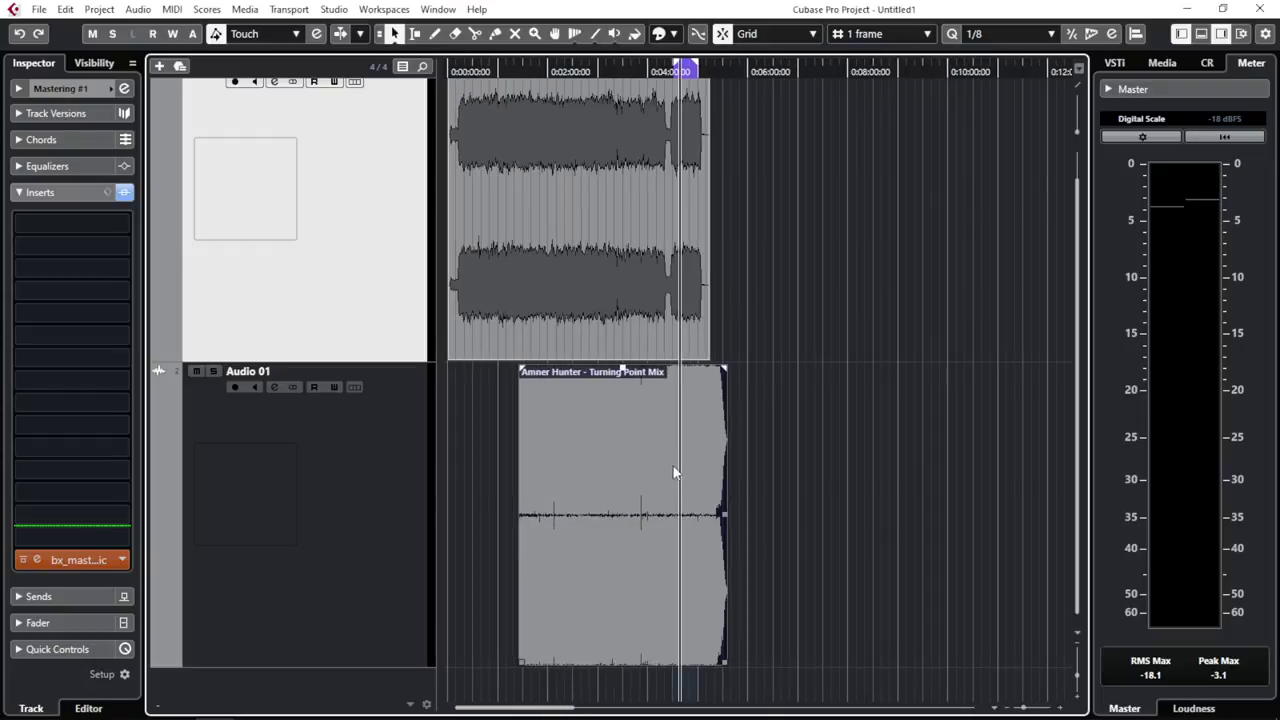
pyautogui.moveTo(669, 462)
pyautogui.mouseDown()
pyautogui.moveTo(656, 475)
pyautogui.moveTo(754, 464)
pyautogui.moveTo(648, 460)
pyautogui.mouseUp()
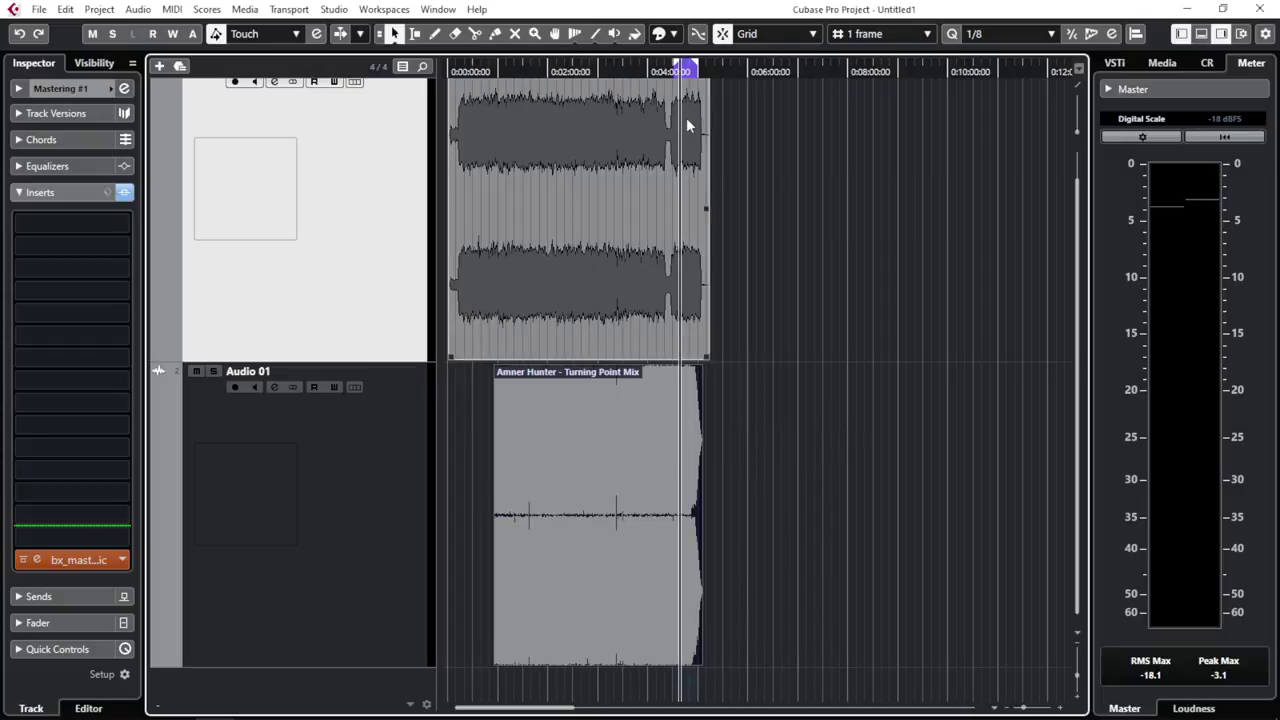
pyautogui.scroll(3, 688, 120)
pyautogui.scroll(5, 745, 436)
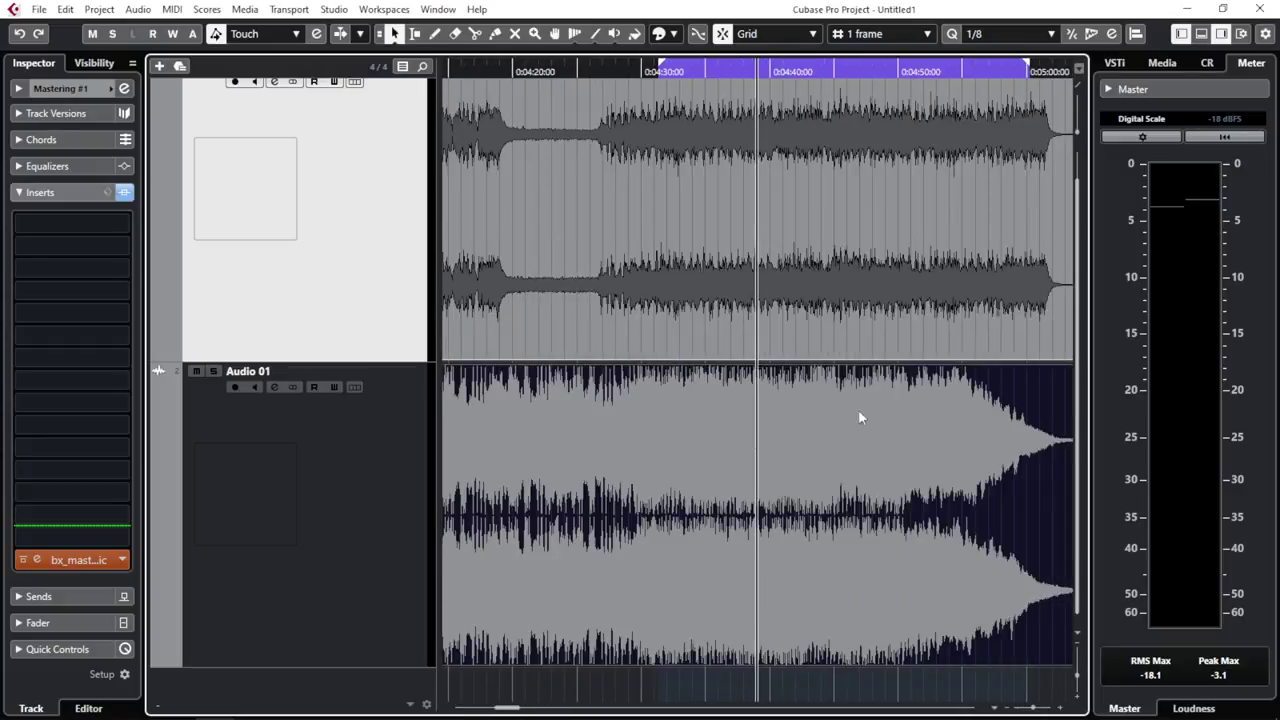
# - Lower the Audio 01 reference track's volume fader to -10 dB
pyautogui.scroll(-4, 862, 419)
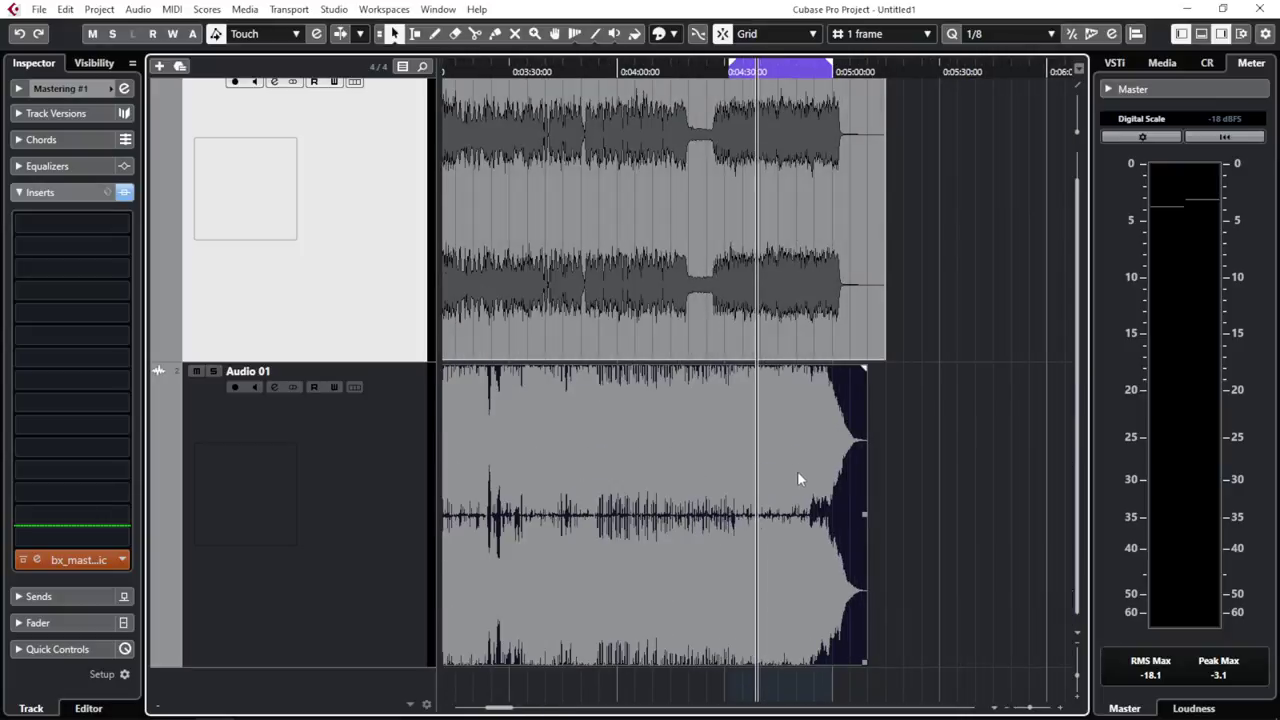
pyautogui.scroll(-5, 760, 460)
pyautogui.scroll(1, 695, 448)
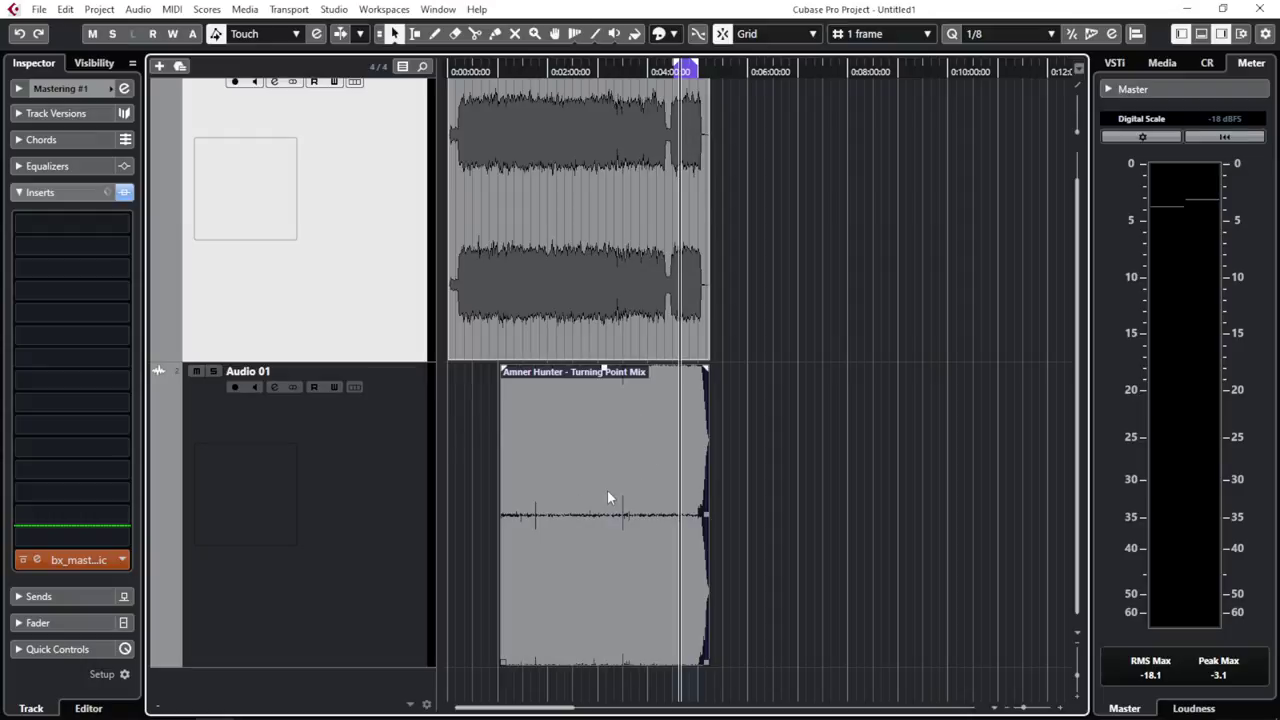
pyautogui.click(410, 480)
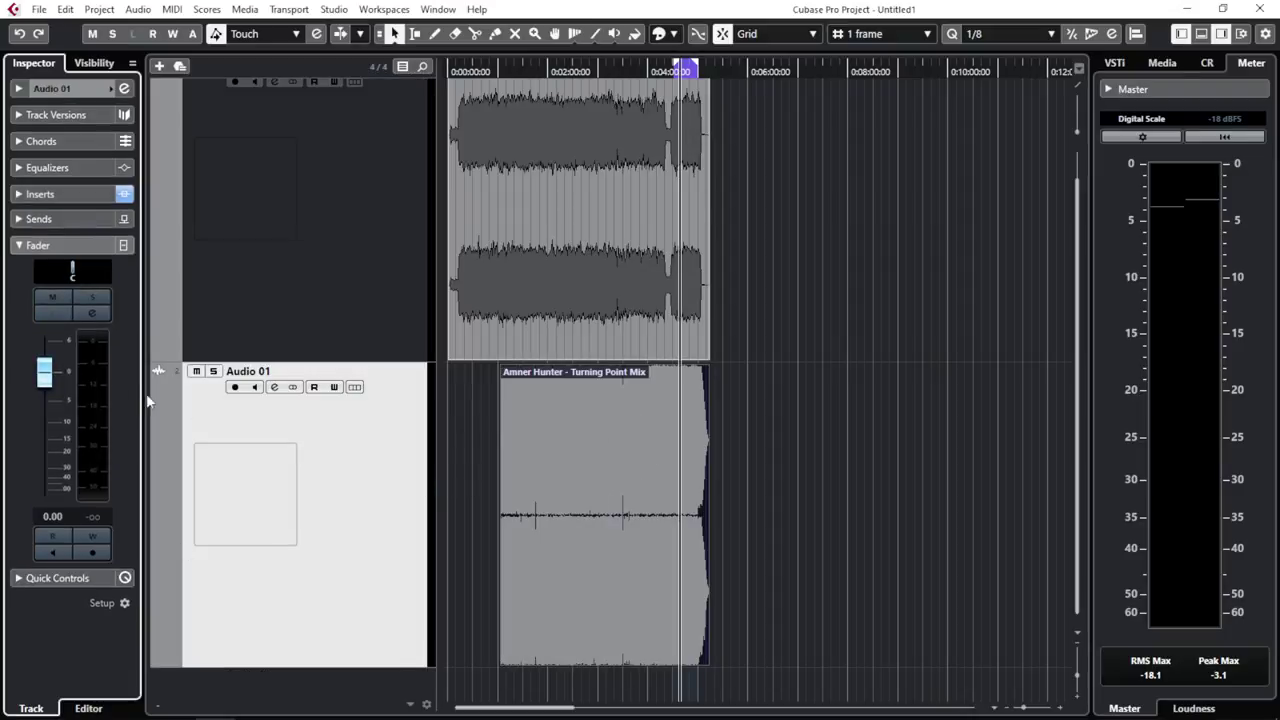
pyautogui.click(52, 516)
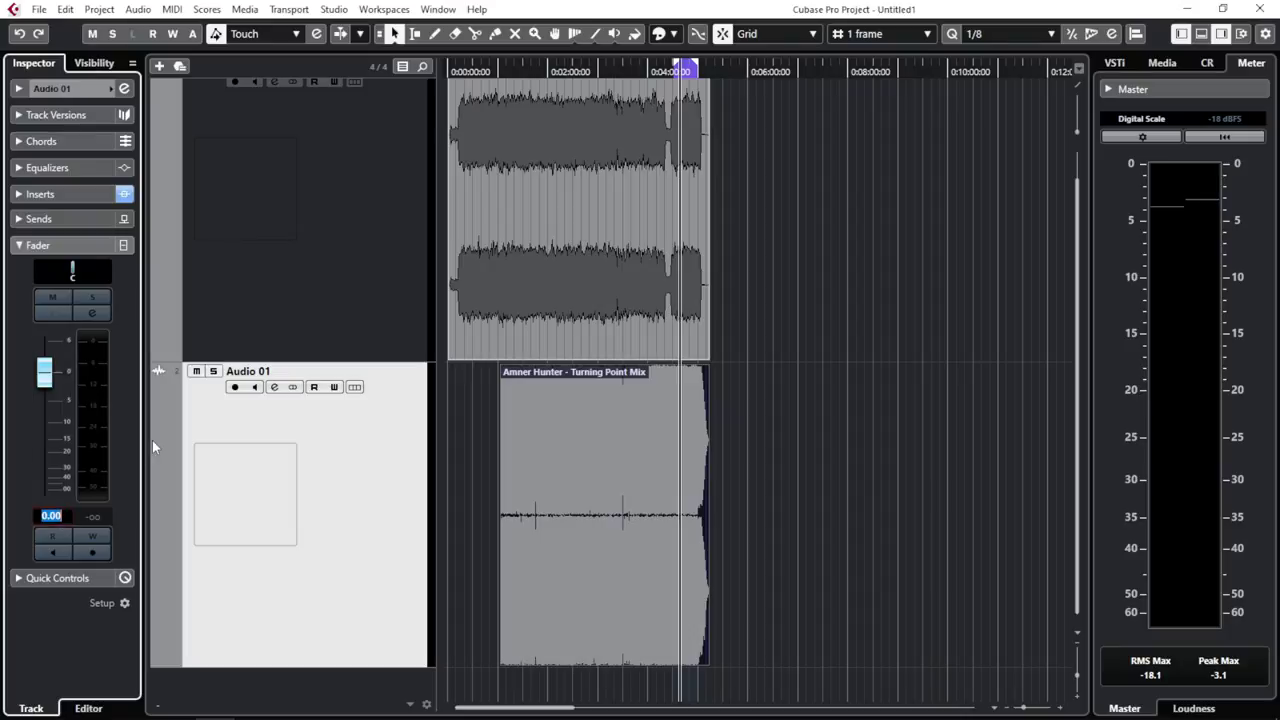
pyautogui.write('-10')
pyautogui.press('Return')
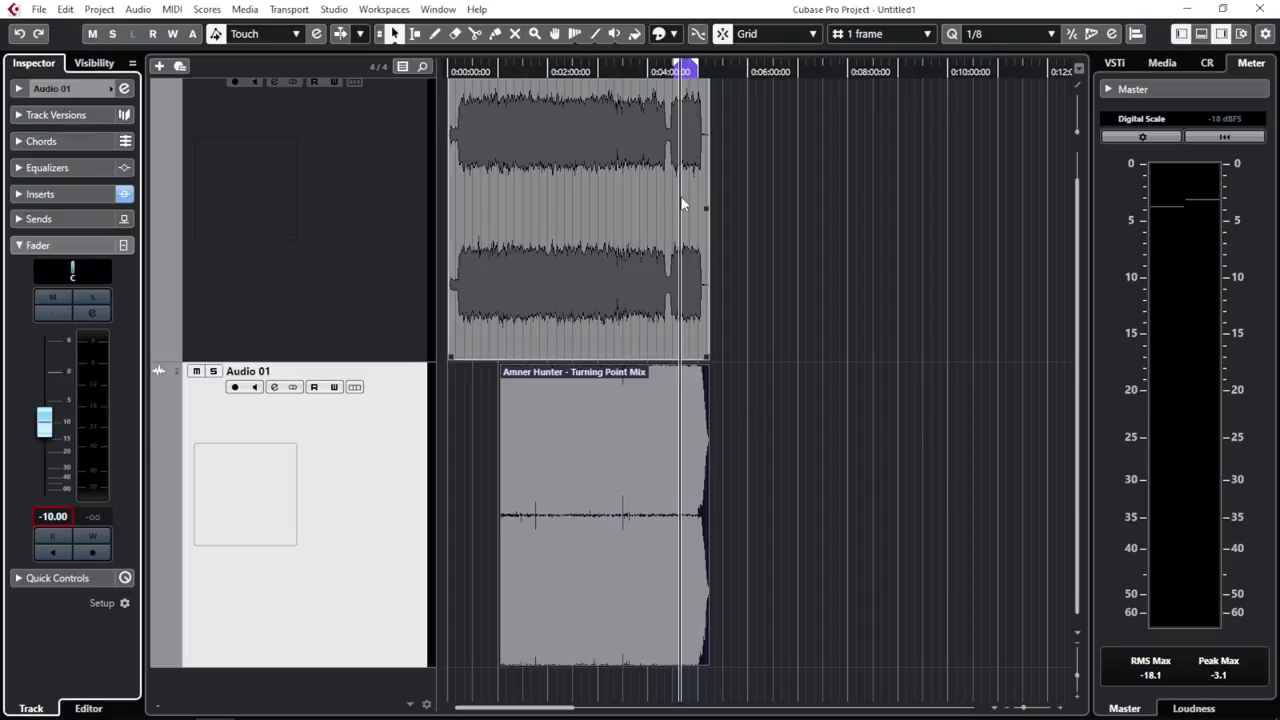
# - Play the cycle range, alternating between Audio 01 soloed and muted to compare its loudness with Mastering #1
pyautogui.scroll(1, 320, 486)
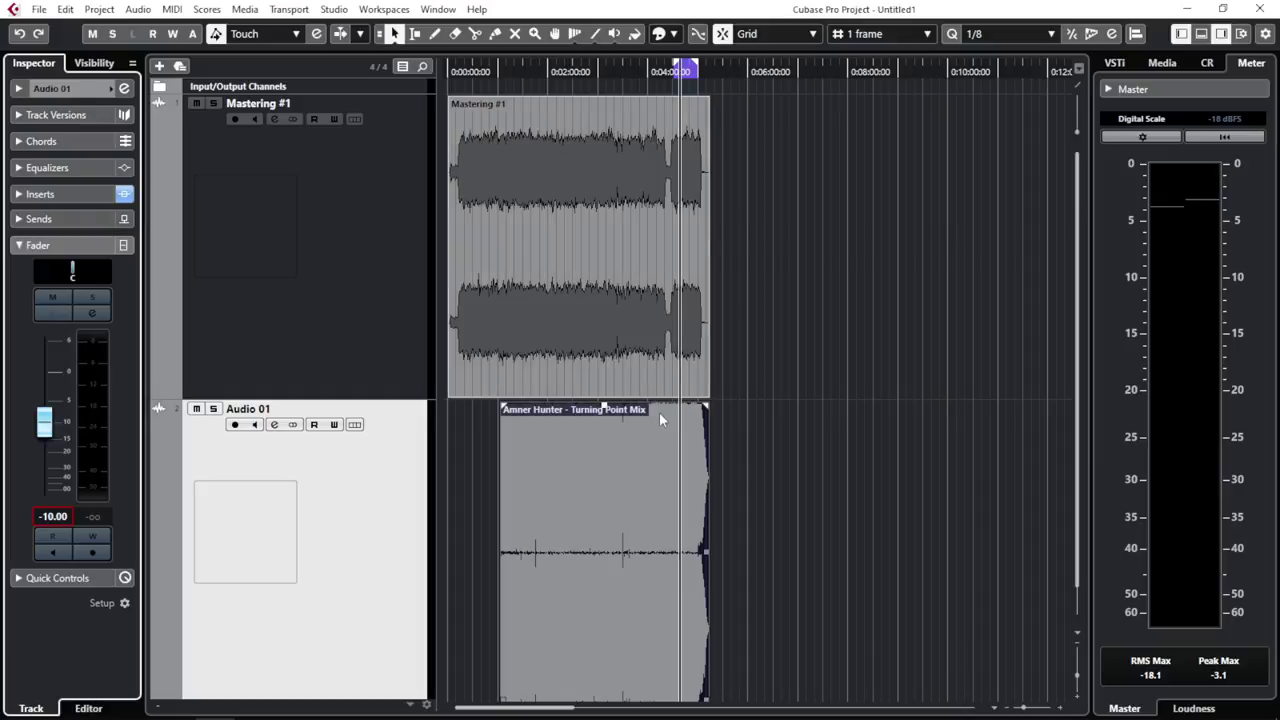
pyautogui.press('h')
pyautogui.press('h')
pyautogui.press('h')
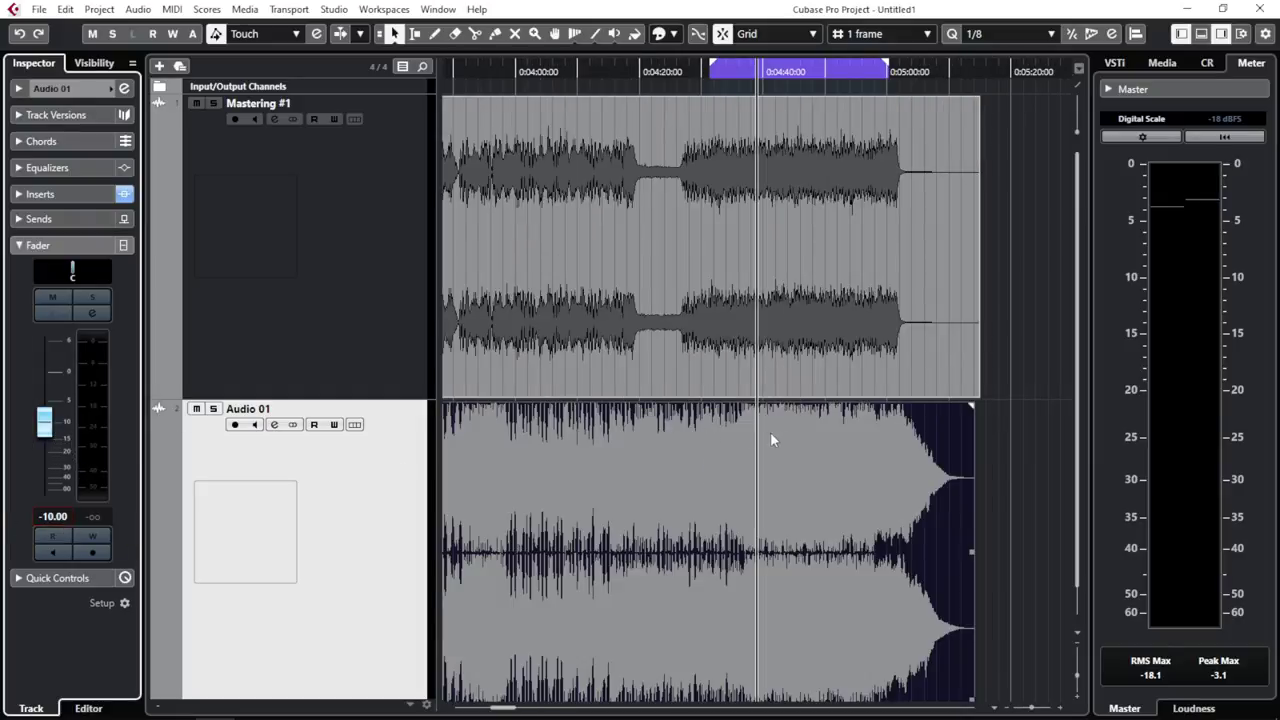
pyautogui.scroll(-1, 730, 117)
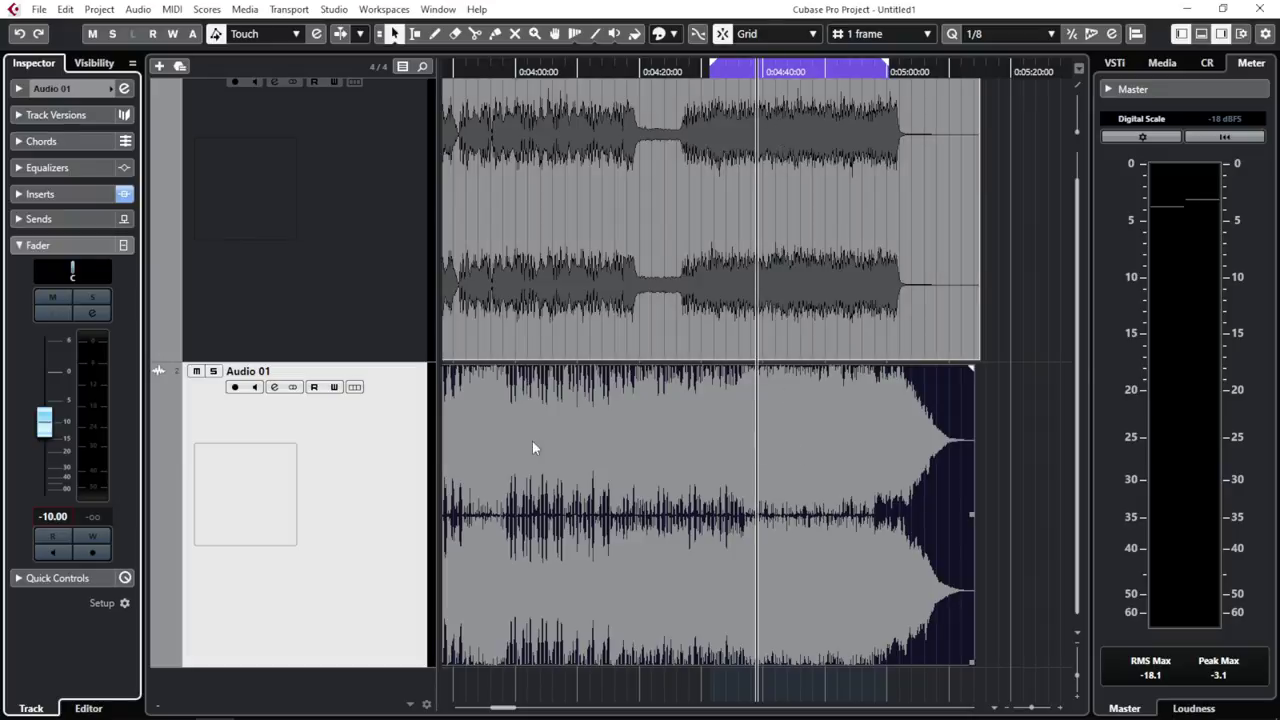
pyautogui.click(213, 371)
pyautogui.press('space')
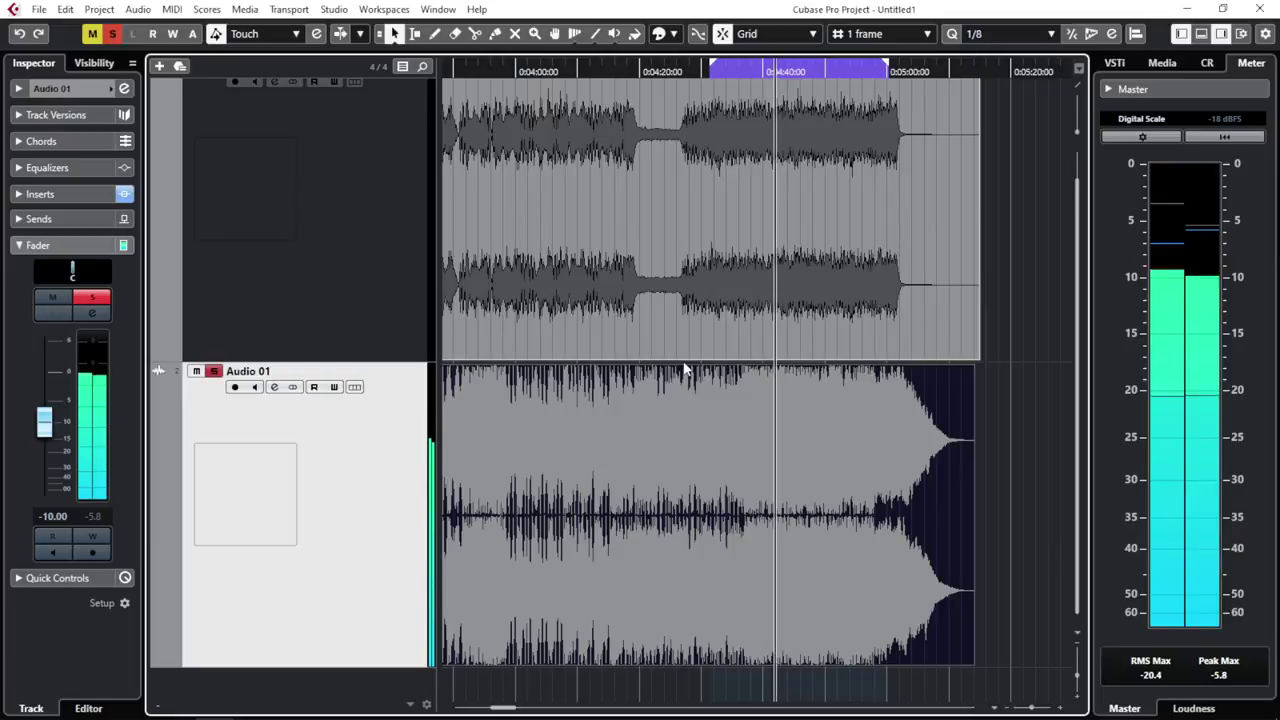
pyautogui.click(213, 371)
pyautogui.click(196, 371)
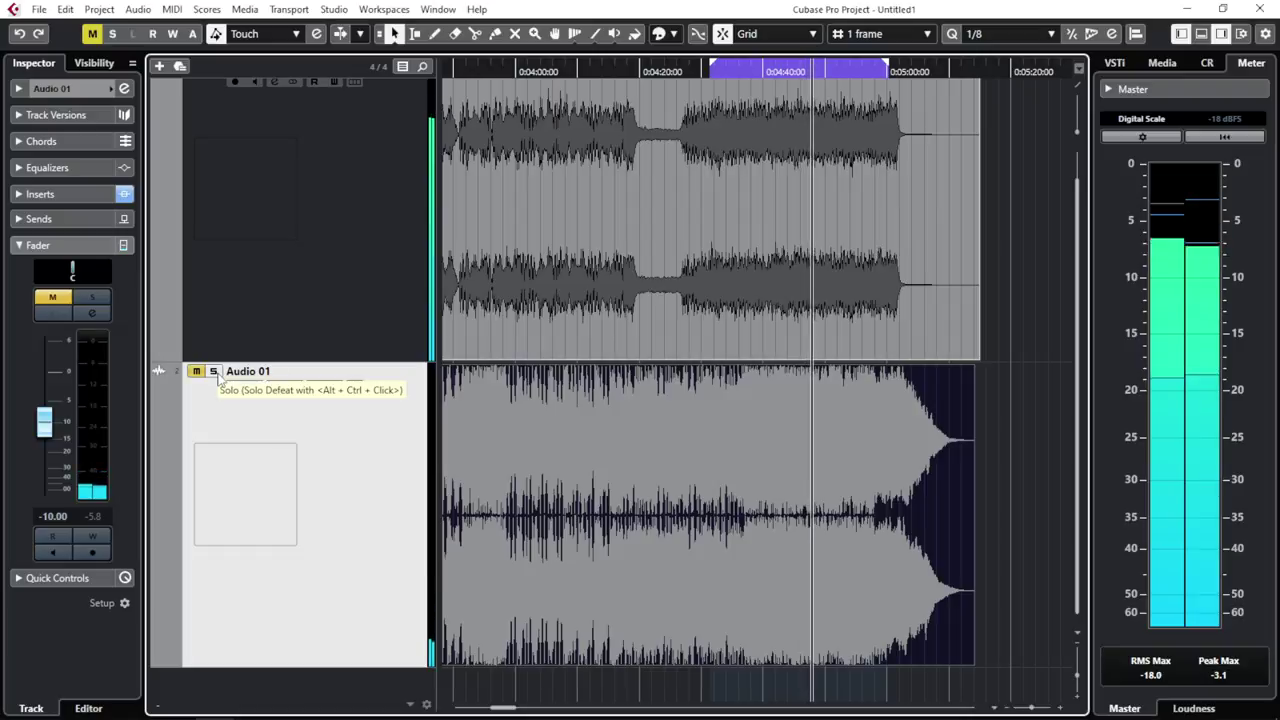
pyautogui.click(196, 371)
pyautogui.click(213, 371)
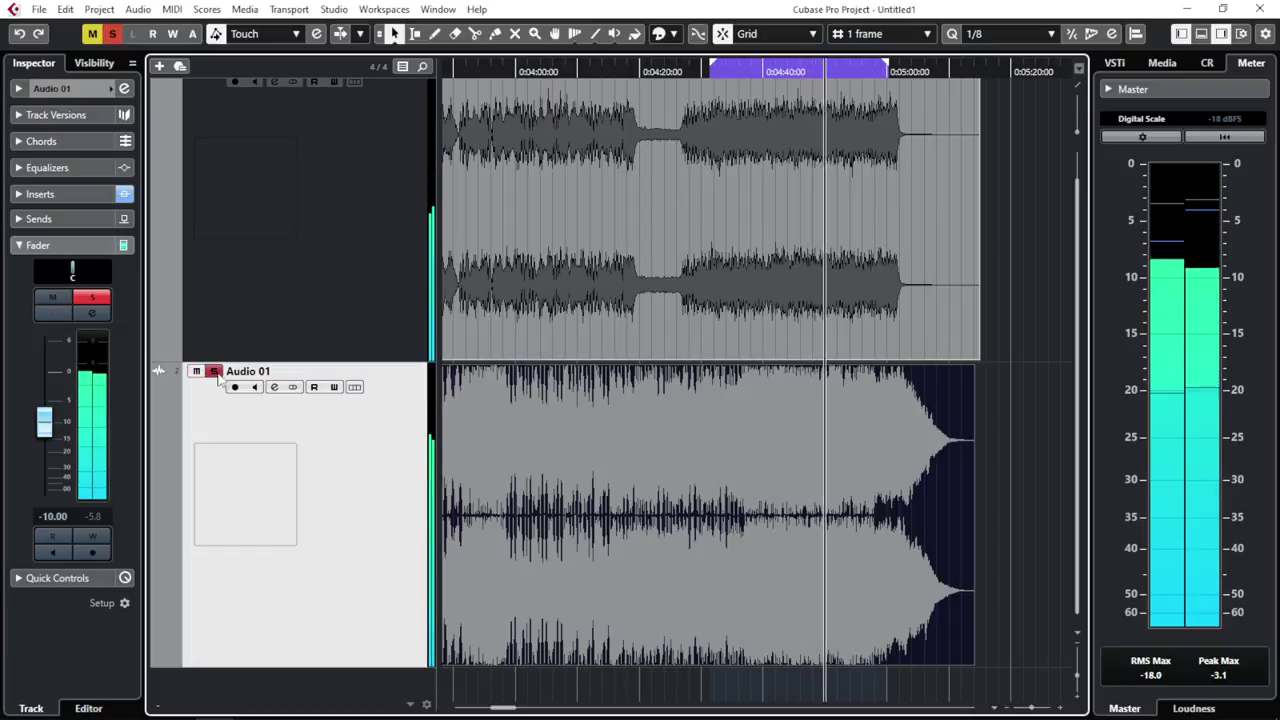
# - Lower the Audio 01 fader to -10.8 dB and compare its level against Mastering #1 again
pyautogui.moveTo(43, 420); pyautogui.dragTo(42, 424)
pyautogui.click(213, 371)
pyautogui.click(196, 371)
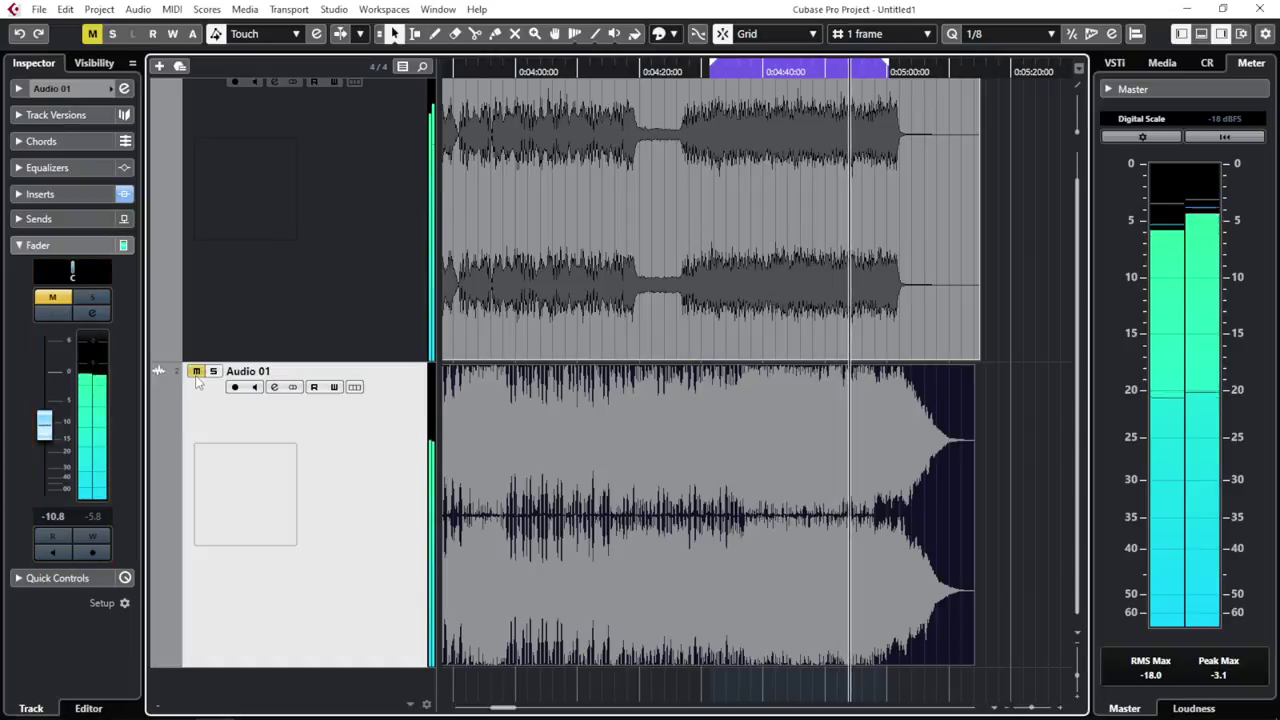
pyautogui.click(196, 371)
pyautogui.click(213, 371)
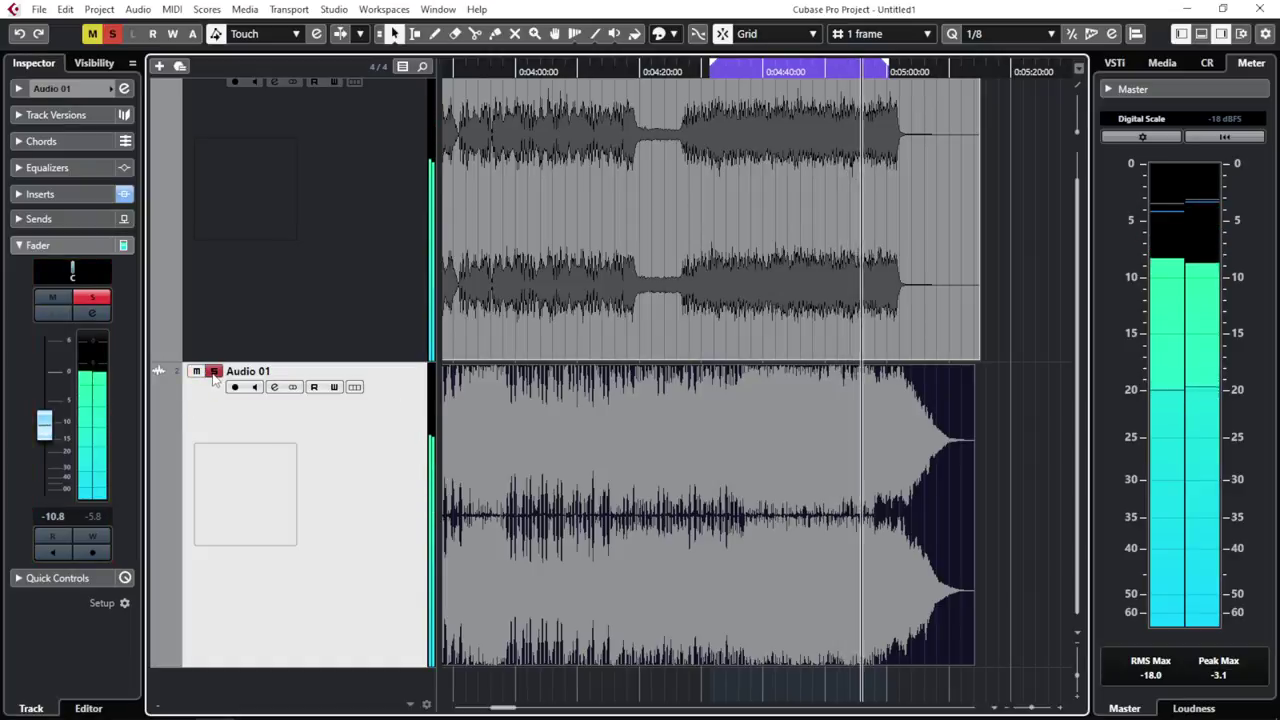
pyautogui.click(44, 425)
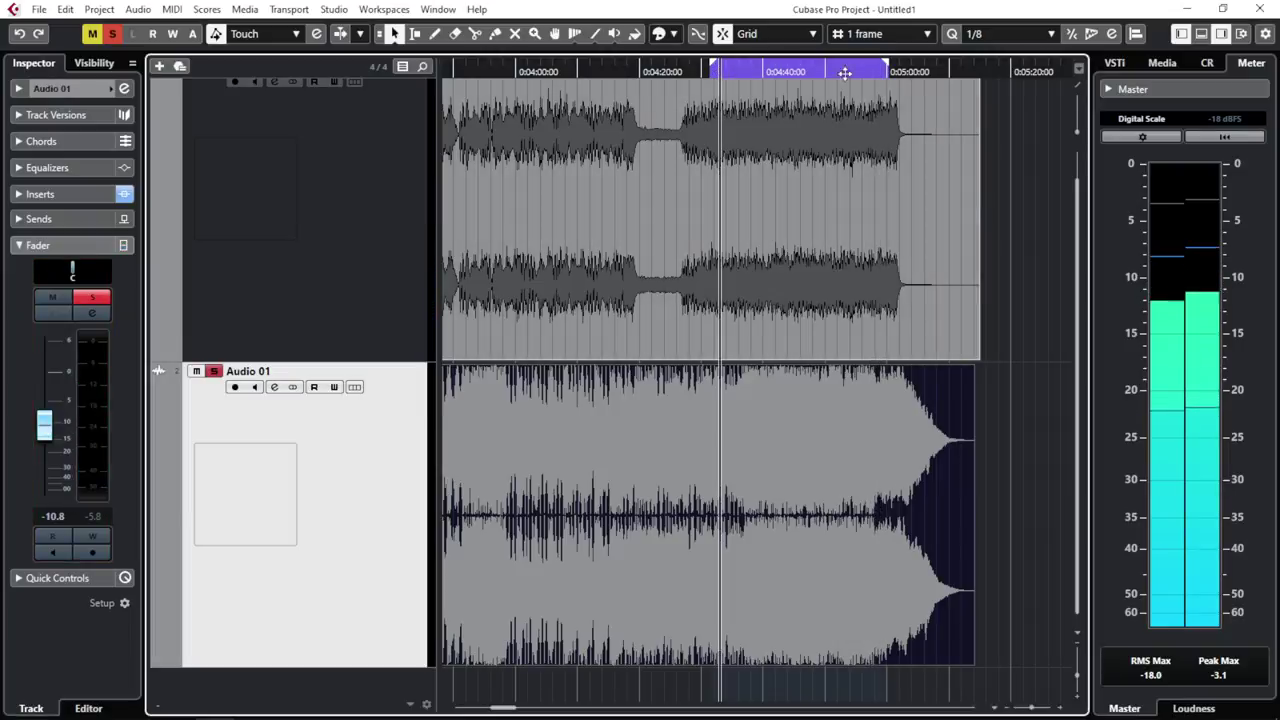
# - Shorten the cycle range to end at about 0:04:53, compare both tracks within it and stop playback
pyautogui.moveTo(893, 63); pyautogui.dragTo(850, 63)
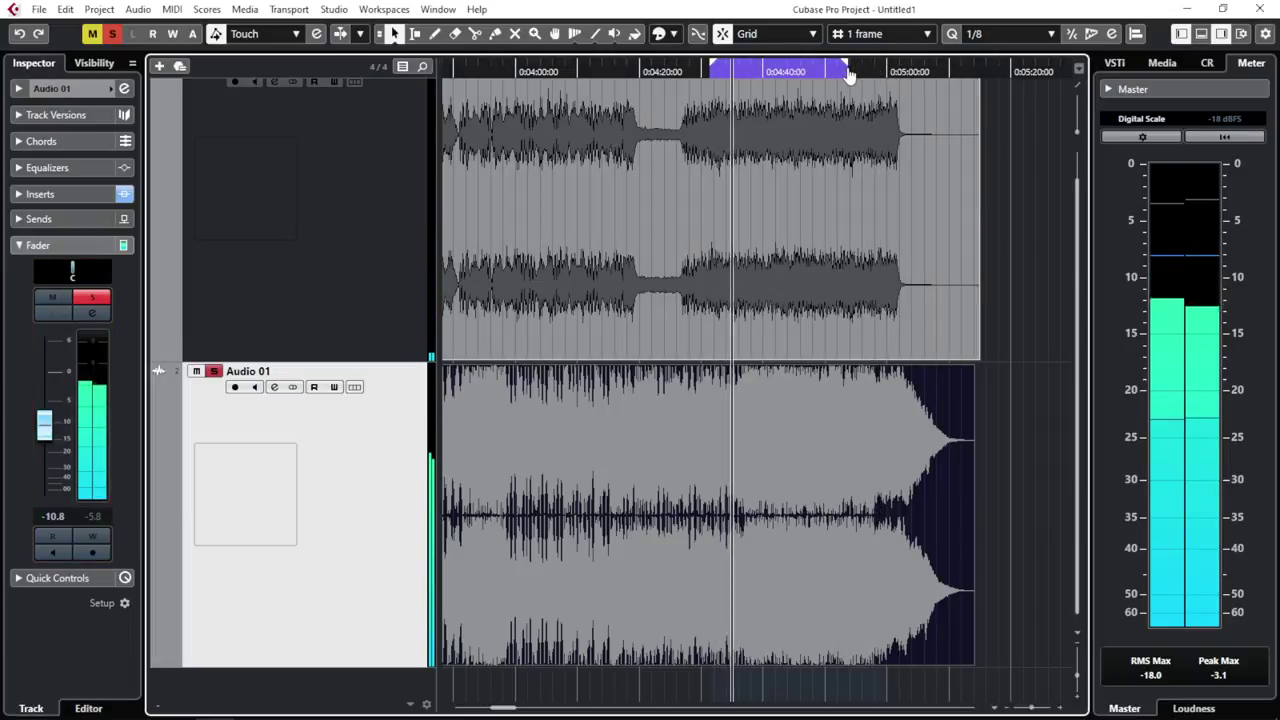
pyautogui.click(213, 371)
pyautogui.click(196, 371)
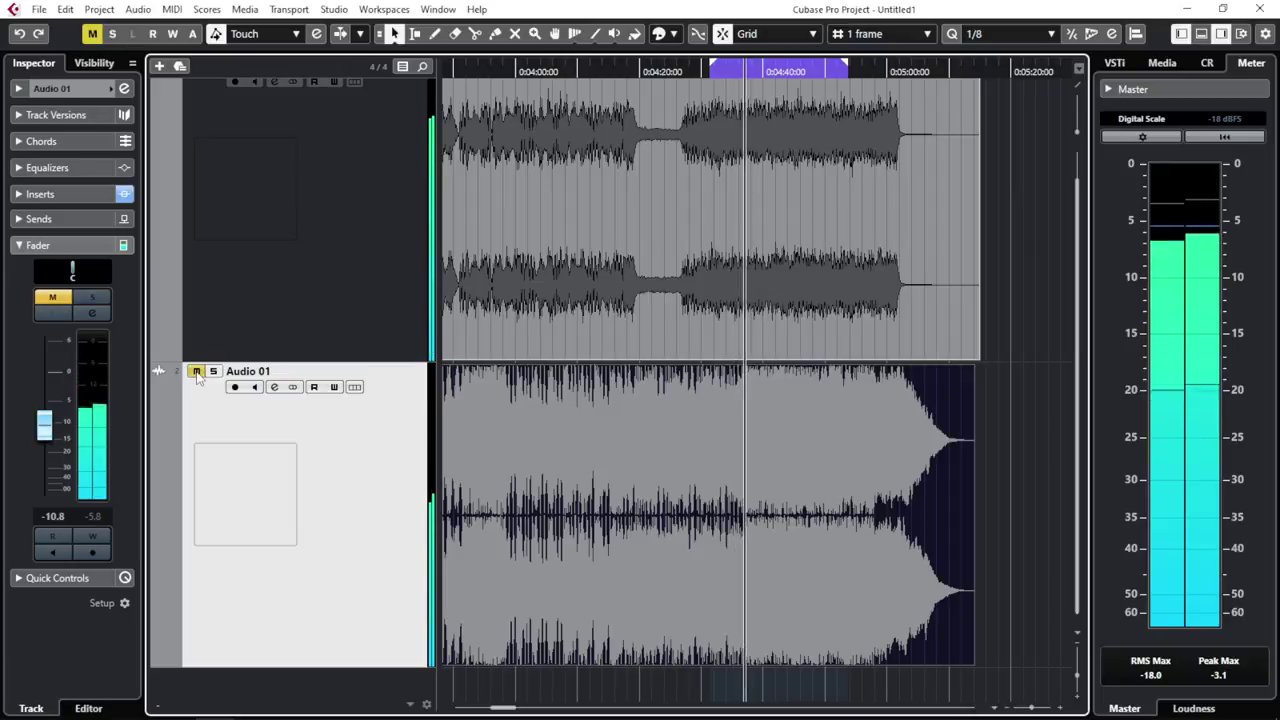
pyautogui.click(196, 371)
pyautogui.click(213, 371)
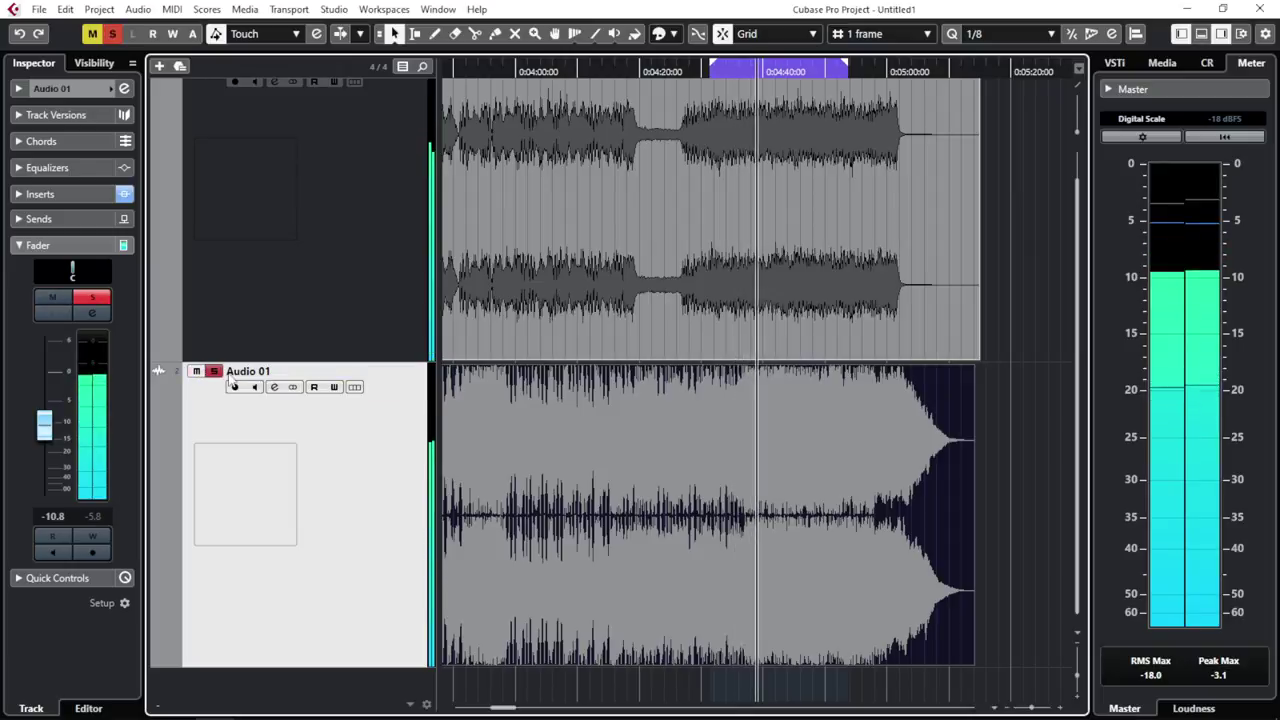
pyautogui.click(509, 419)
pyautogui.press('space')
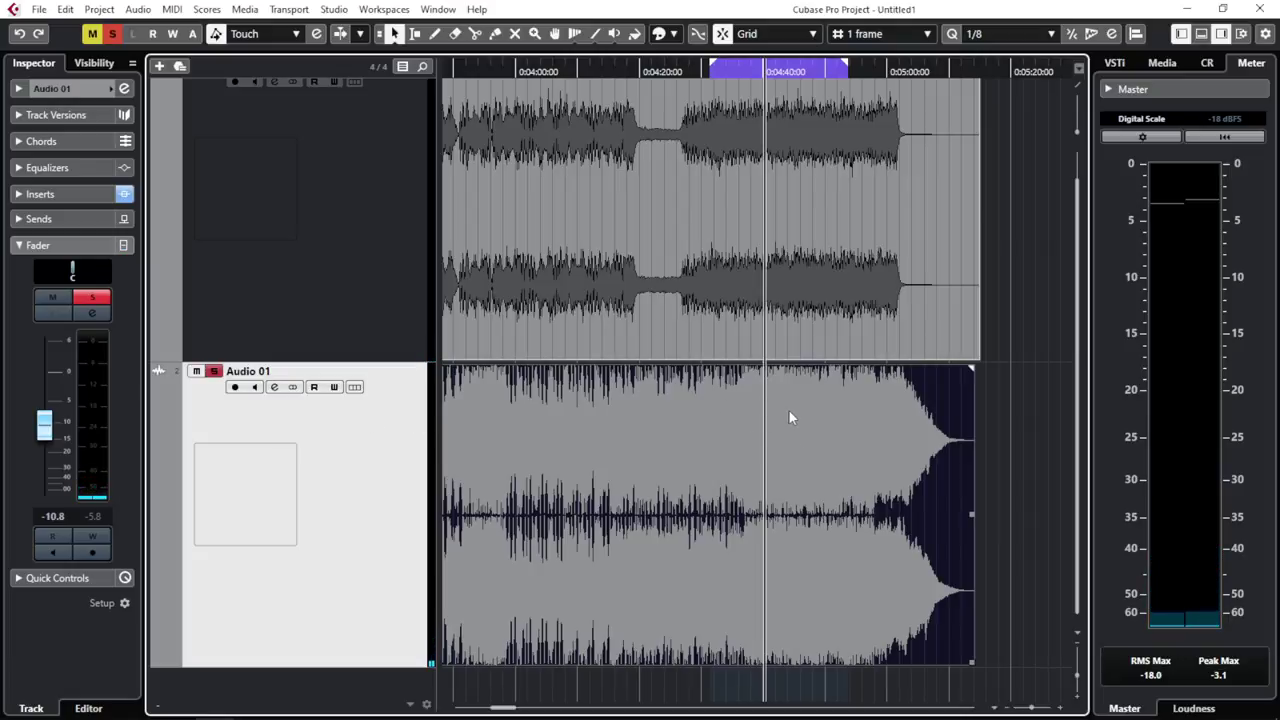
# - In bx_masterdesk Classic on the Mastering #1 track, set Output Trim to -1 dB
pyautogui.click(733, 257)
pyautogui.click(503, 414)
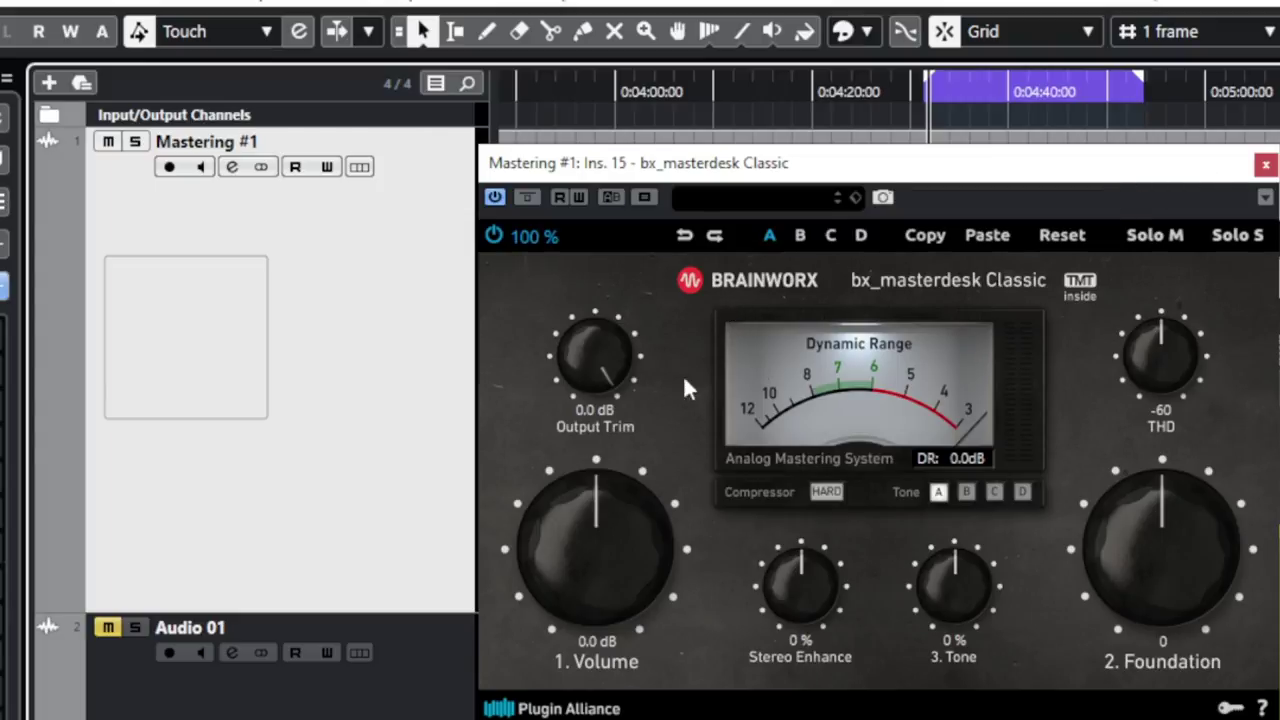
pyautogui.doubleClick(595, 409)
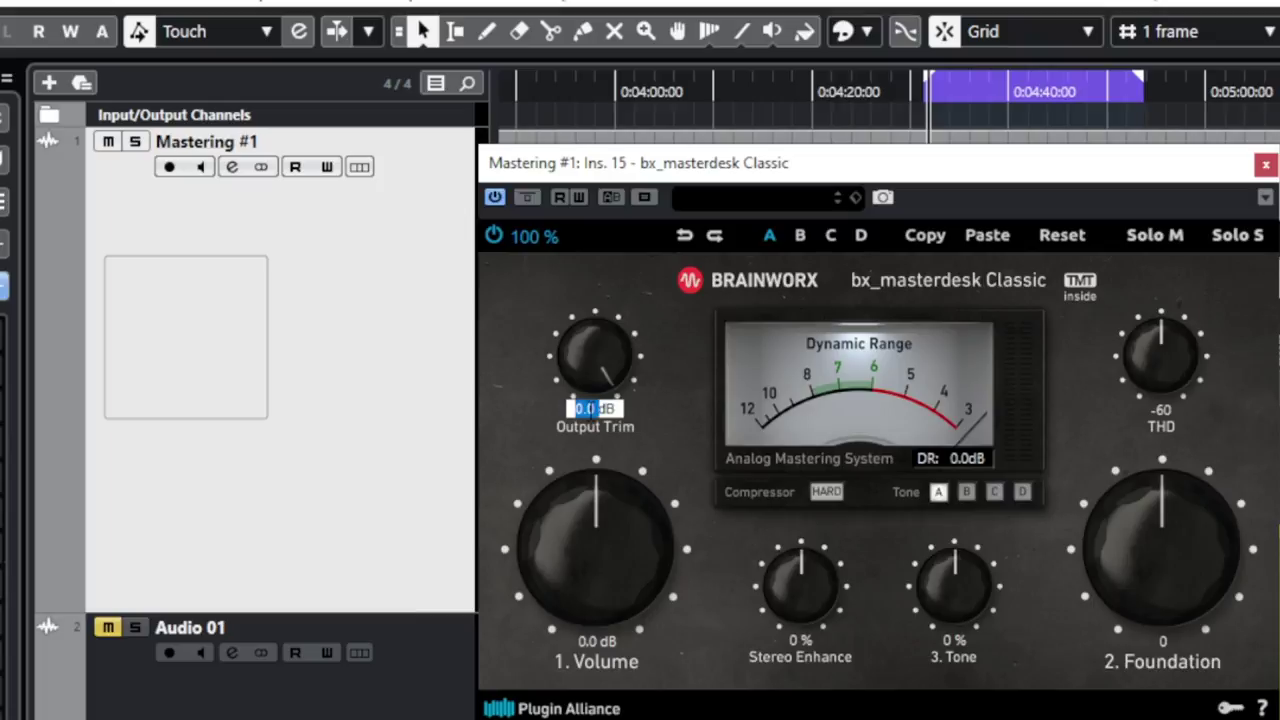
pyautogui.write('-1')
pyautogui.press('Return')
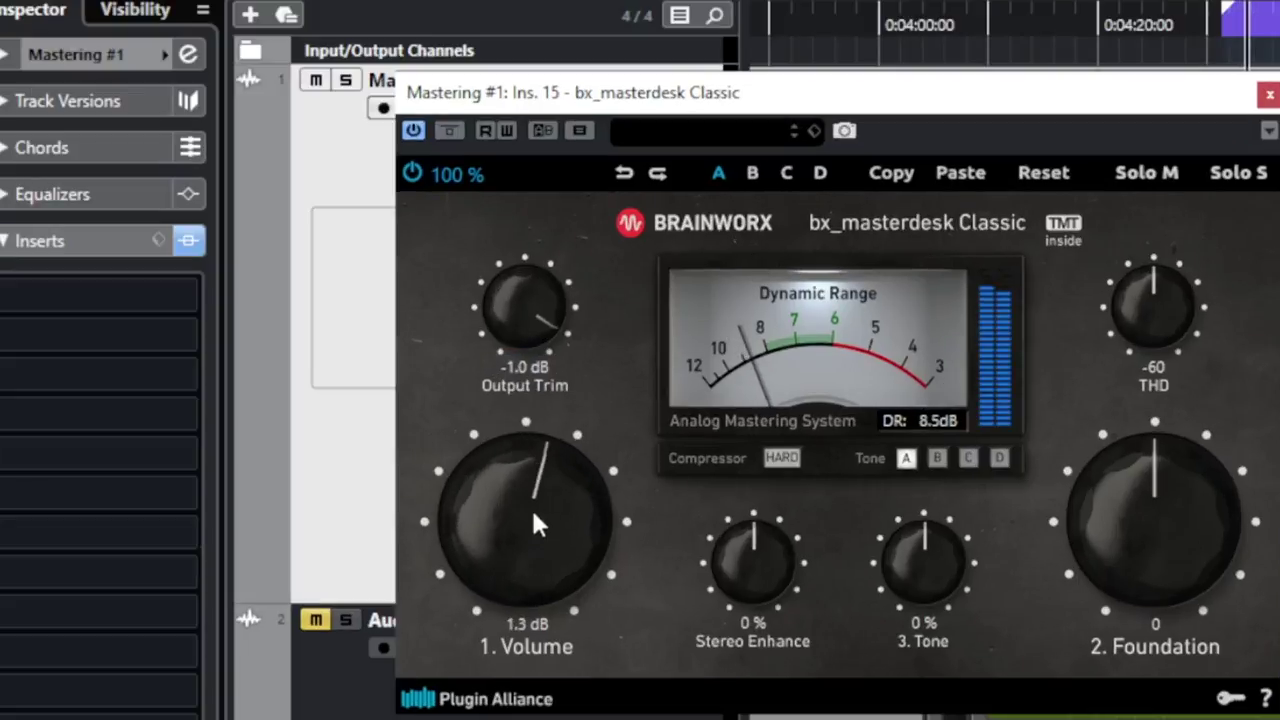
# - Sweep the bx_masterdesk Classic Volume up to 12 dB and back during playback, settling on 8.4 dB
pyautogui.moveTo(533, 513); pyautogui.dragTo(529, 391)
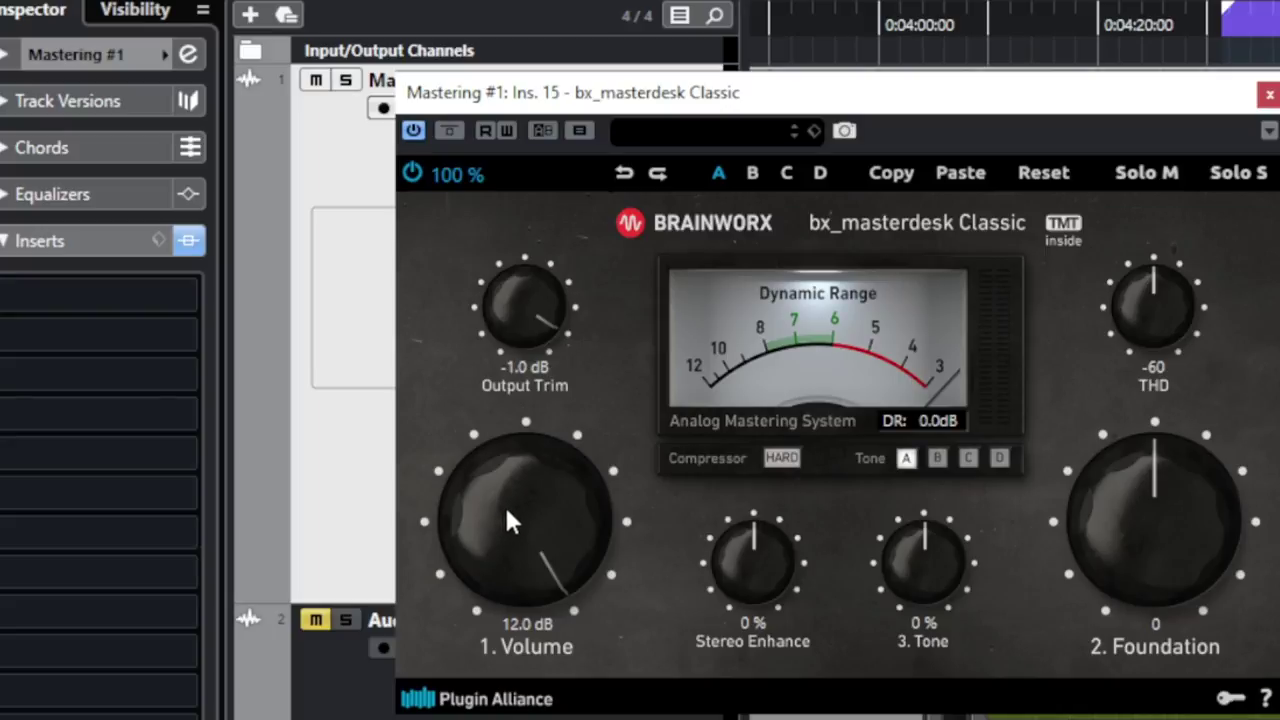
pyautogui.moveTo(506, 511); pyautogui.dragTo(506, 596)
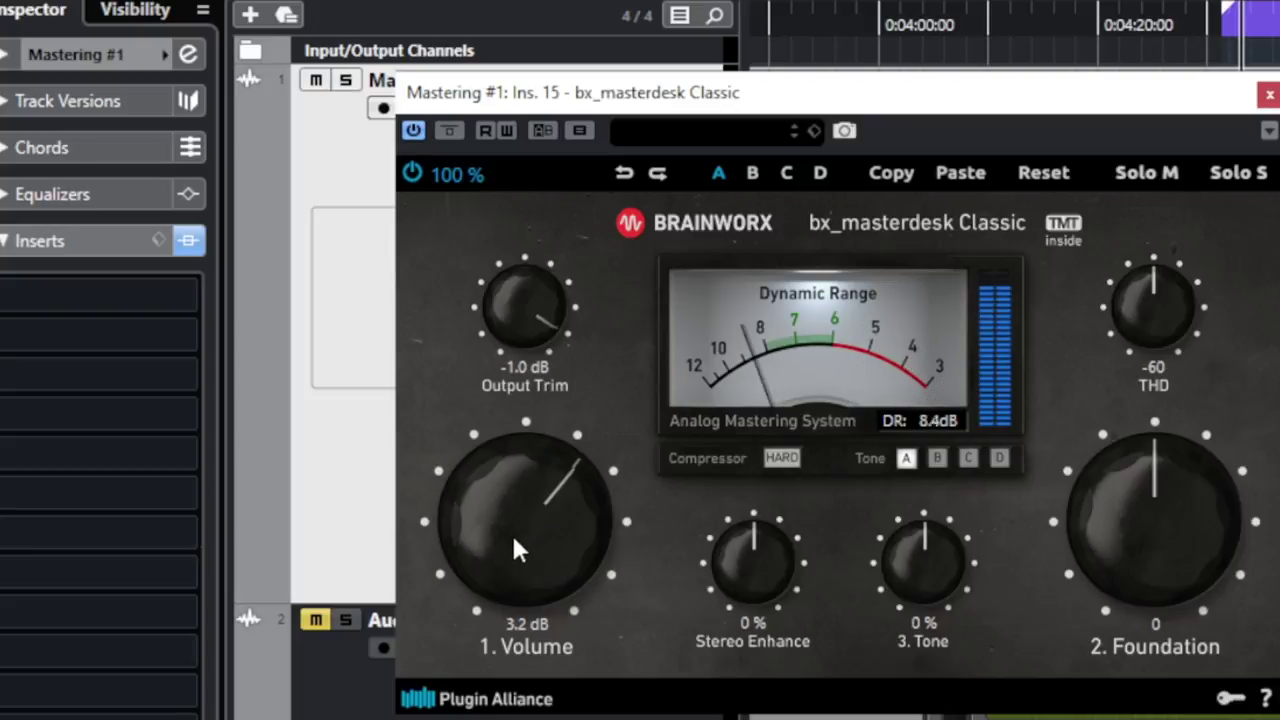
pyautogui.moveTo(514, 543); pyautogui.dragTo(517, 486)
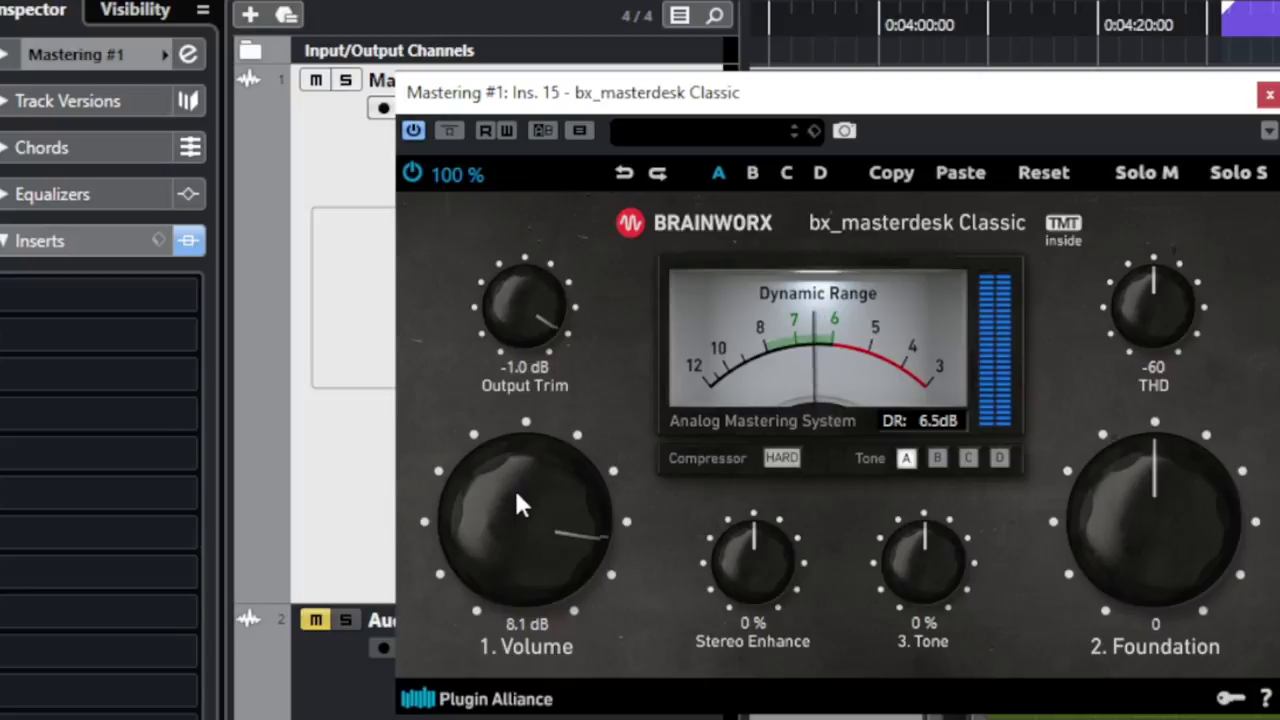
pyautogui.moveTo(516, 493)
pyautogui.mouseDown()
pyautogui.moveTo(527, 454)
pyautogui.moveTo(517, 496)
pyautogui.mouseUp()
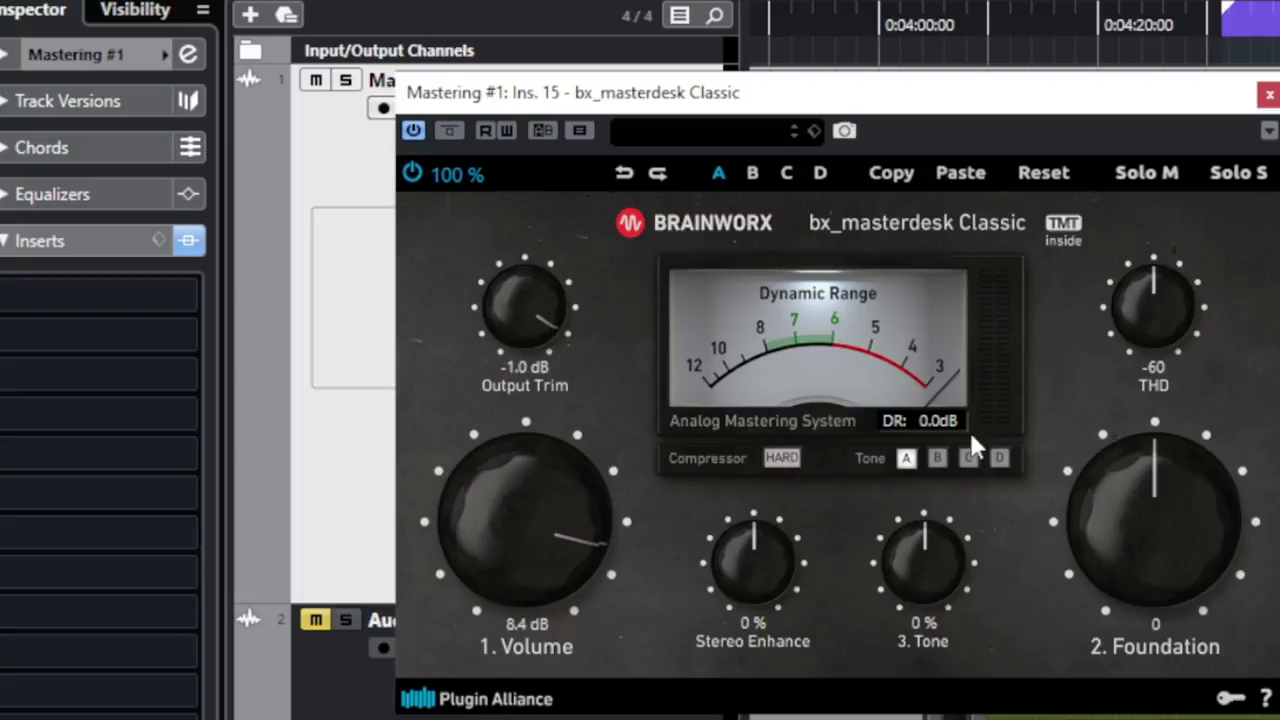
# - Audition the compressor's SOFT mode against HARD during playback, finishing on HARD
pyautogui.press('space')
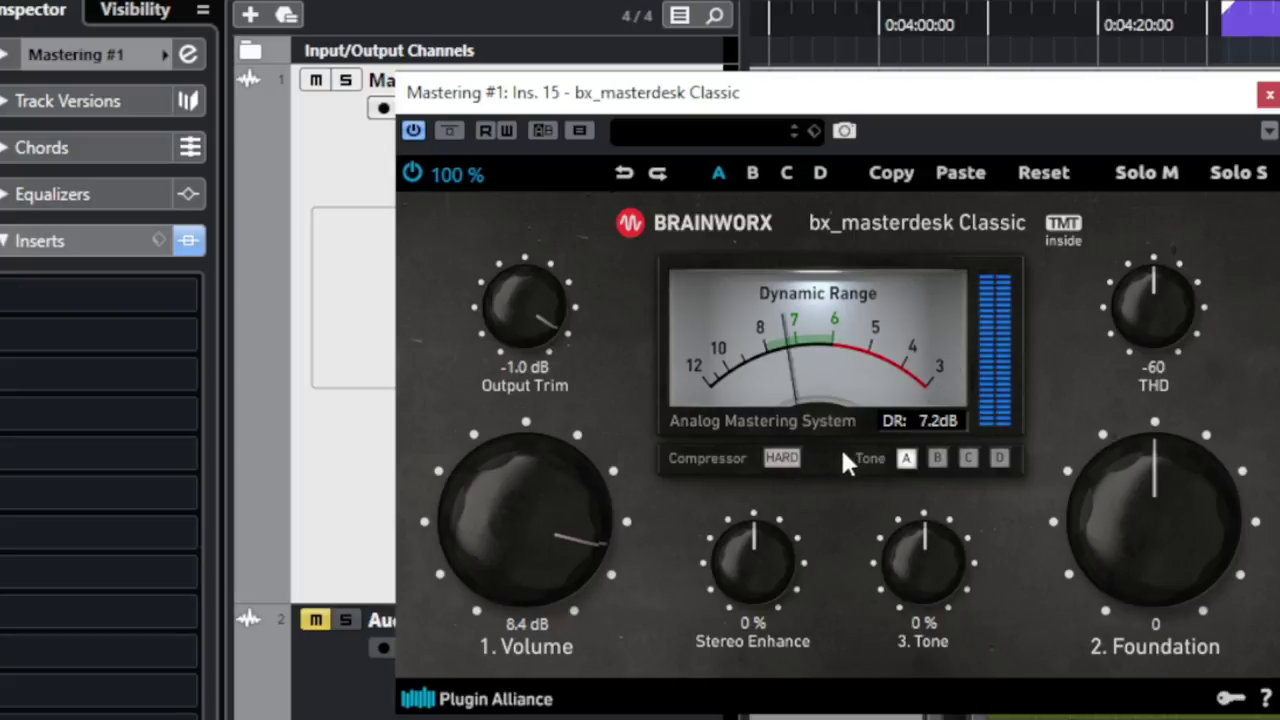
pyautogui.click(782, 458)
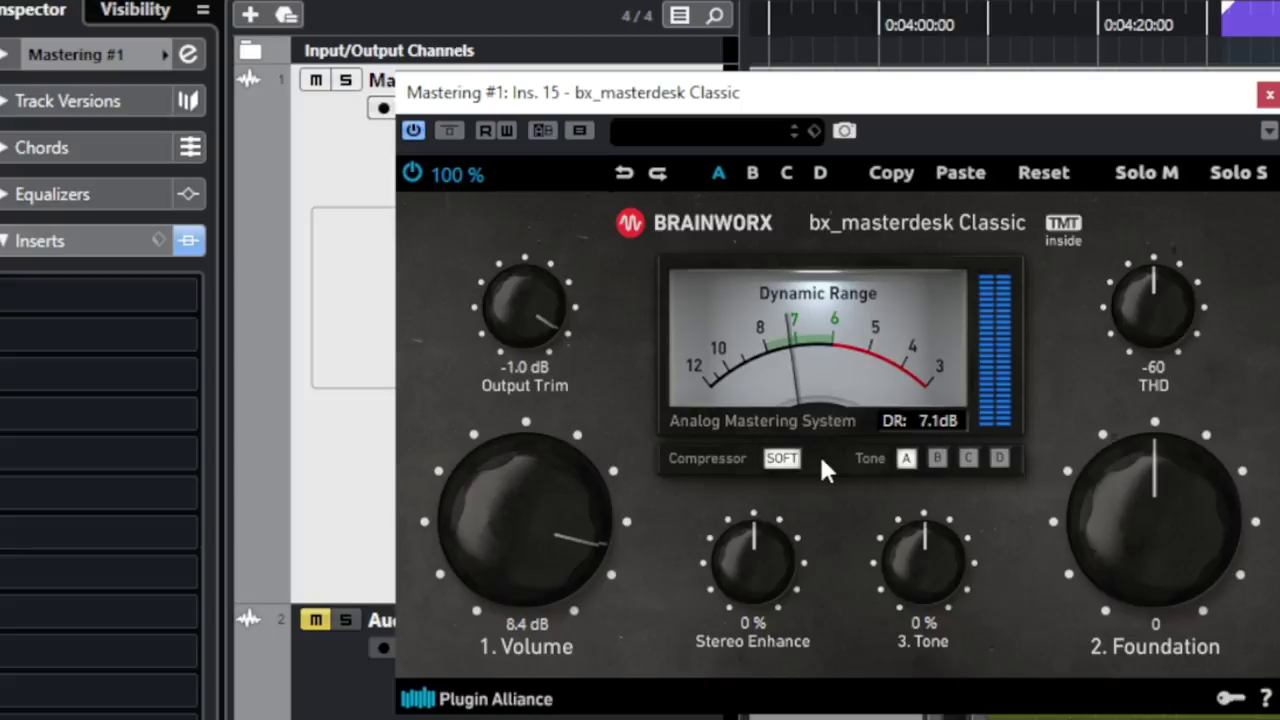
pyautogui.click(783, 460)
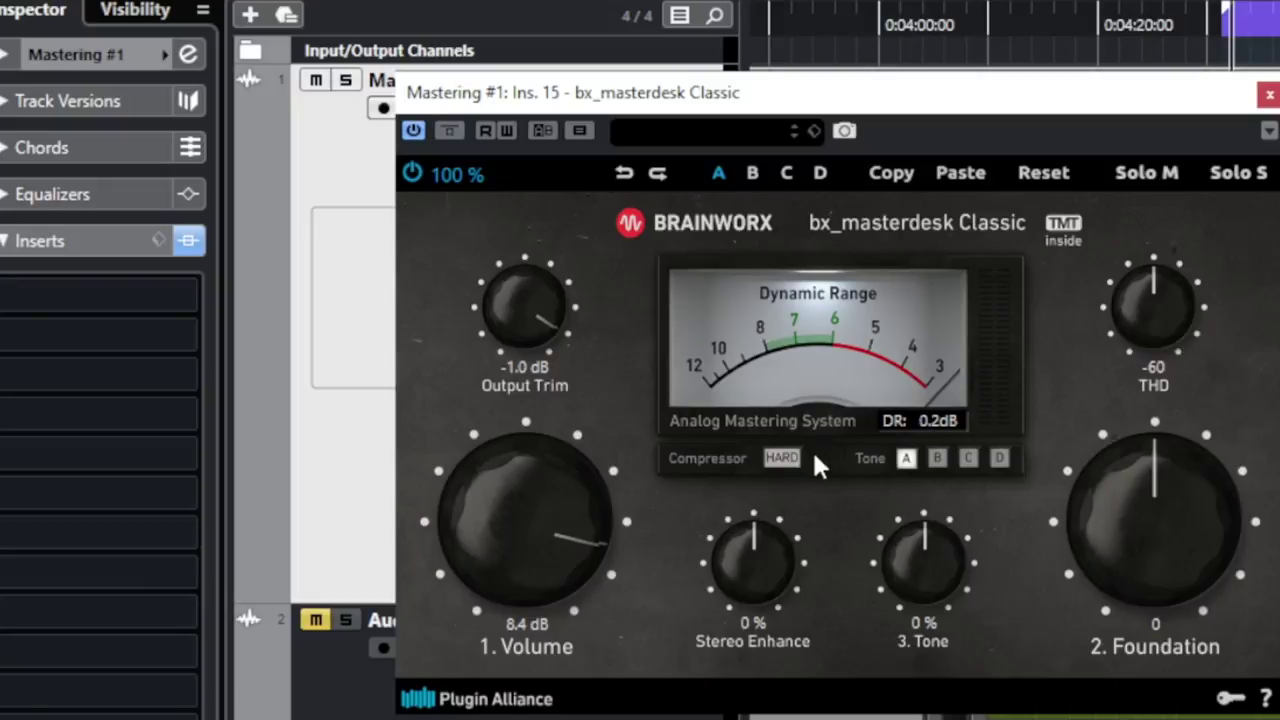
# - Set the THD amount in bx_masterdesk Classic to -56
pyautogui.moveTo(1152, 320); pyautogui.dragTo(1152, 313)
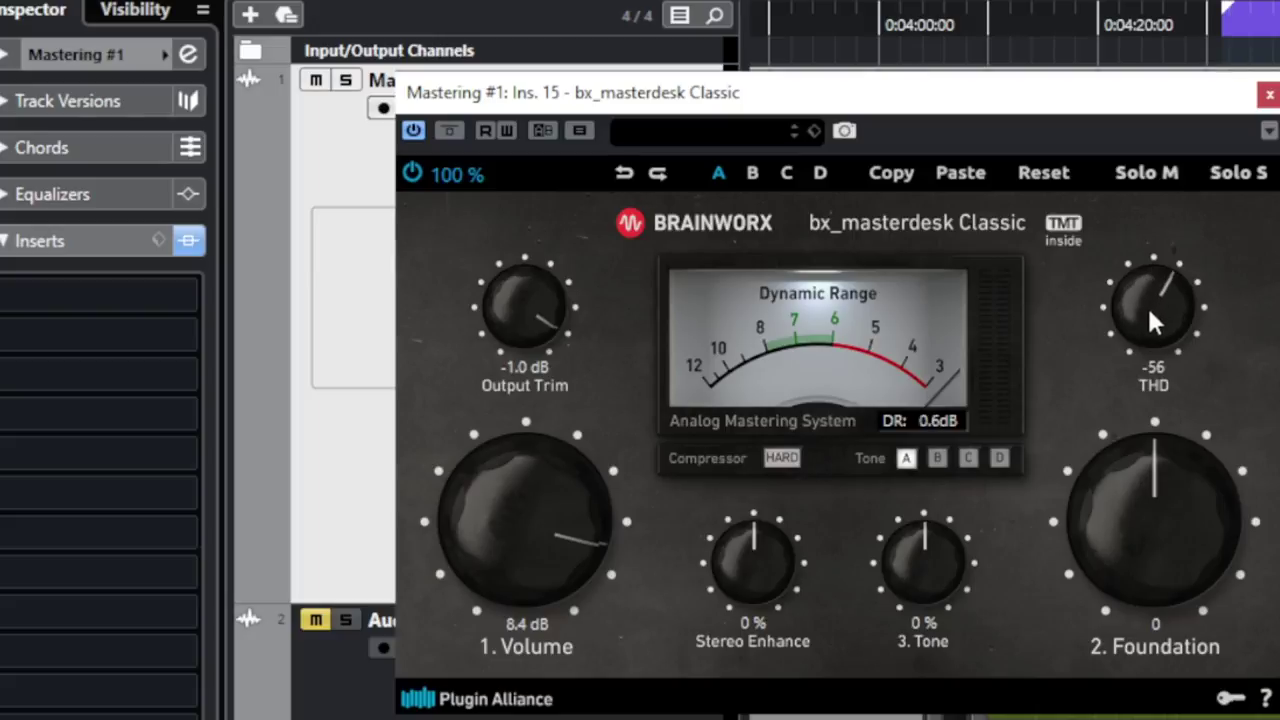
pyautogui.moveTo(1148, 310); pyautogui.dragTo(1153, 314)
pyautogui.moveTo(1150, 311); pyautogui.dragTo(1149, 310)
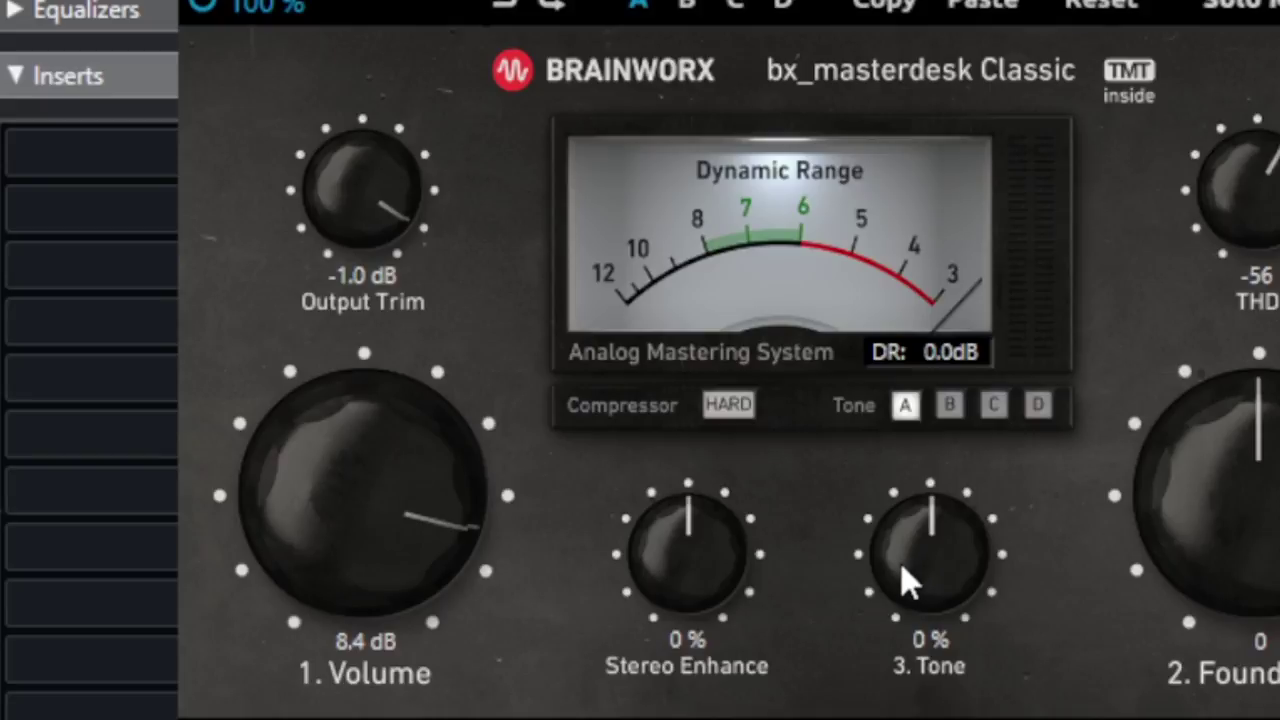
# - Adjust Tone to about 29 % and reduce Foundation to -6 in bx_masterdesk Classic while listening
pyautogui.moveTo(905, 583); pyautogui.dragTo(913, 492)
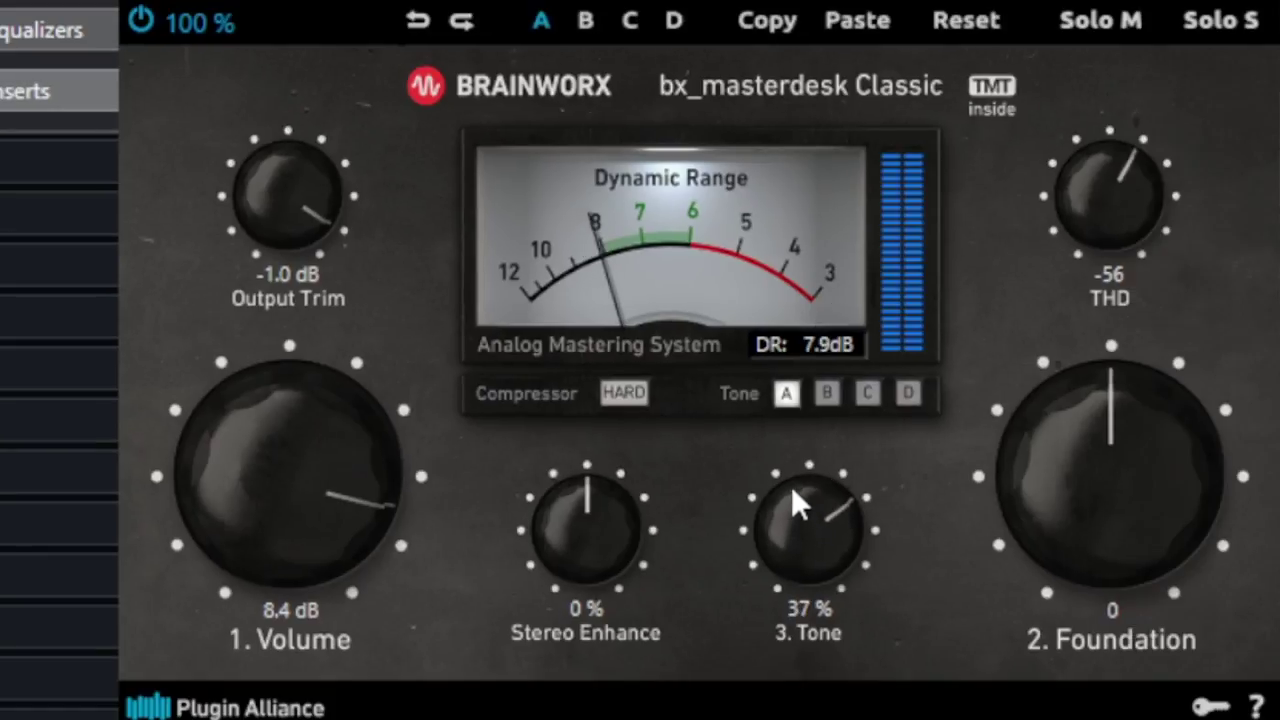
pyautogui.moveTo(791, 469); pyautogui.dragTo(720, 431)
pyautogui.moveTo(1096, 468); pyautogui.dragTo(1053, 460)
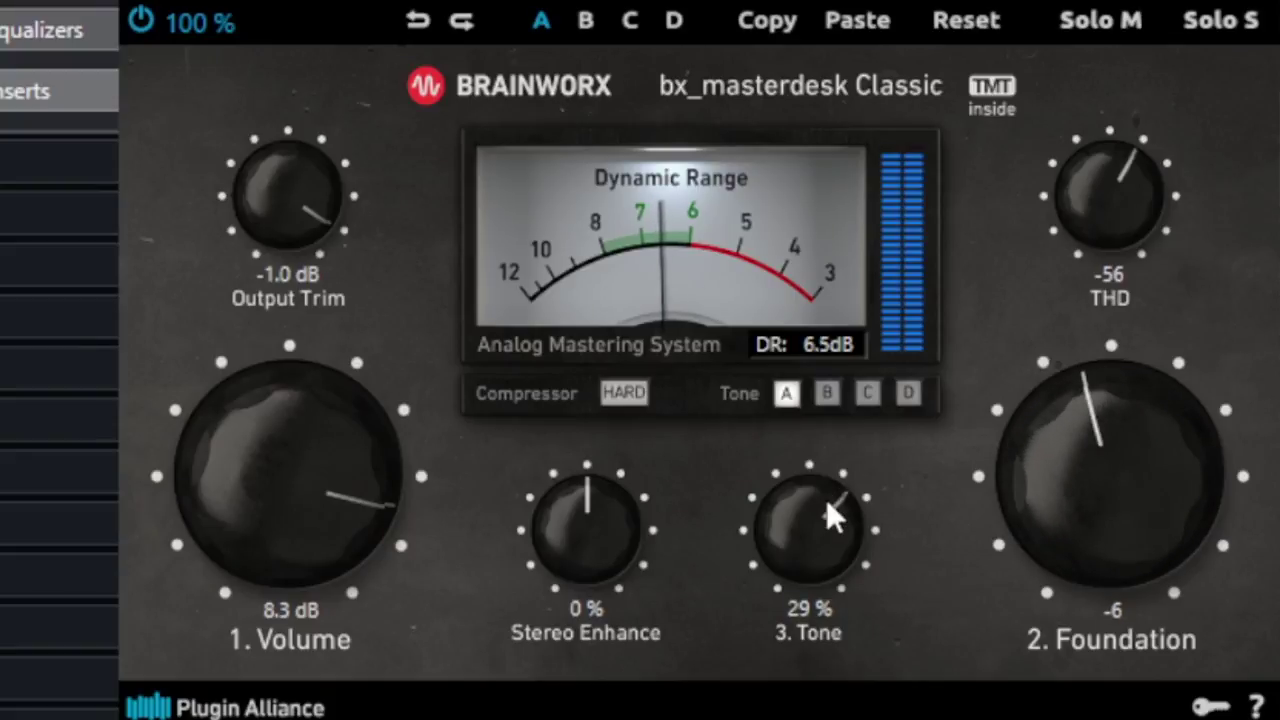
pyautogui.moveTo(828, 508)
pyautogui.mouseDown()
pyautogui.moveTo(843, 423)
pyautogui.moveTo(837, 515)
pyautogui.mouseUp()
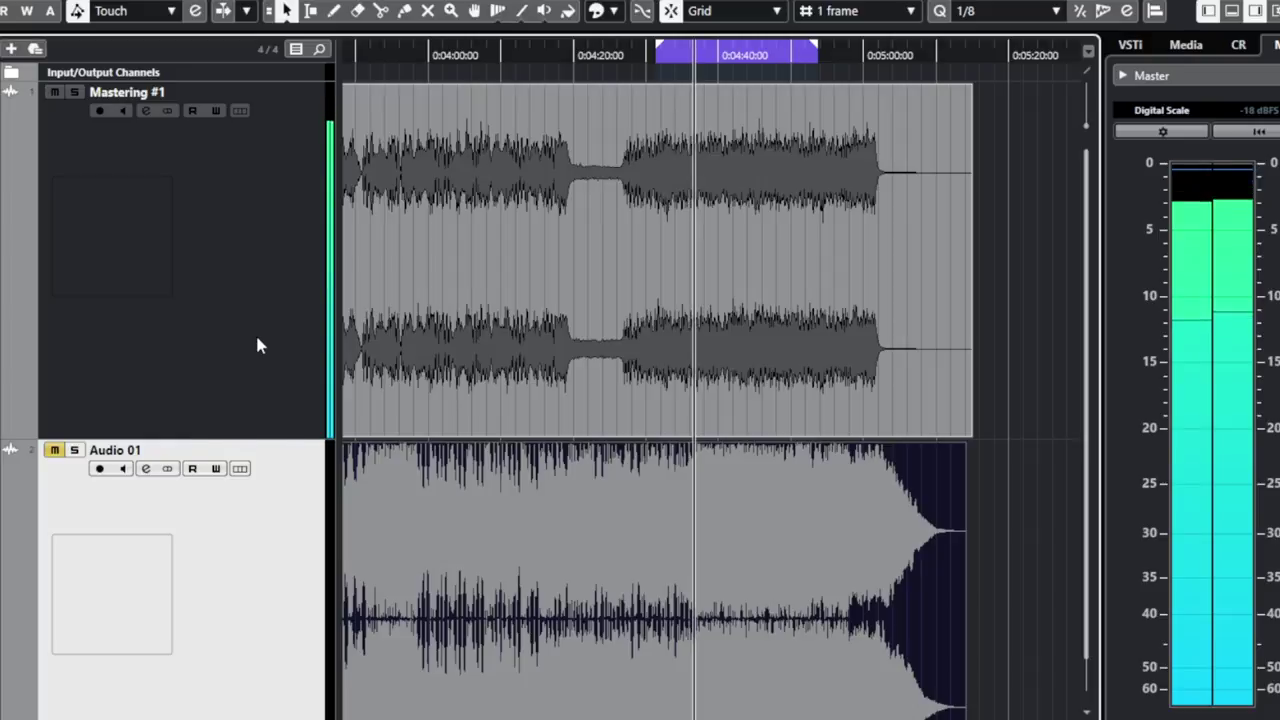
# - Switch playback repeatedly between the mastered Mastering #1 track and the Audio 01 reference to compare their sound
pyautogui.click(265, 327)
pyautogui.press('Down')
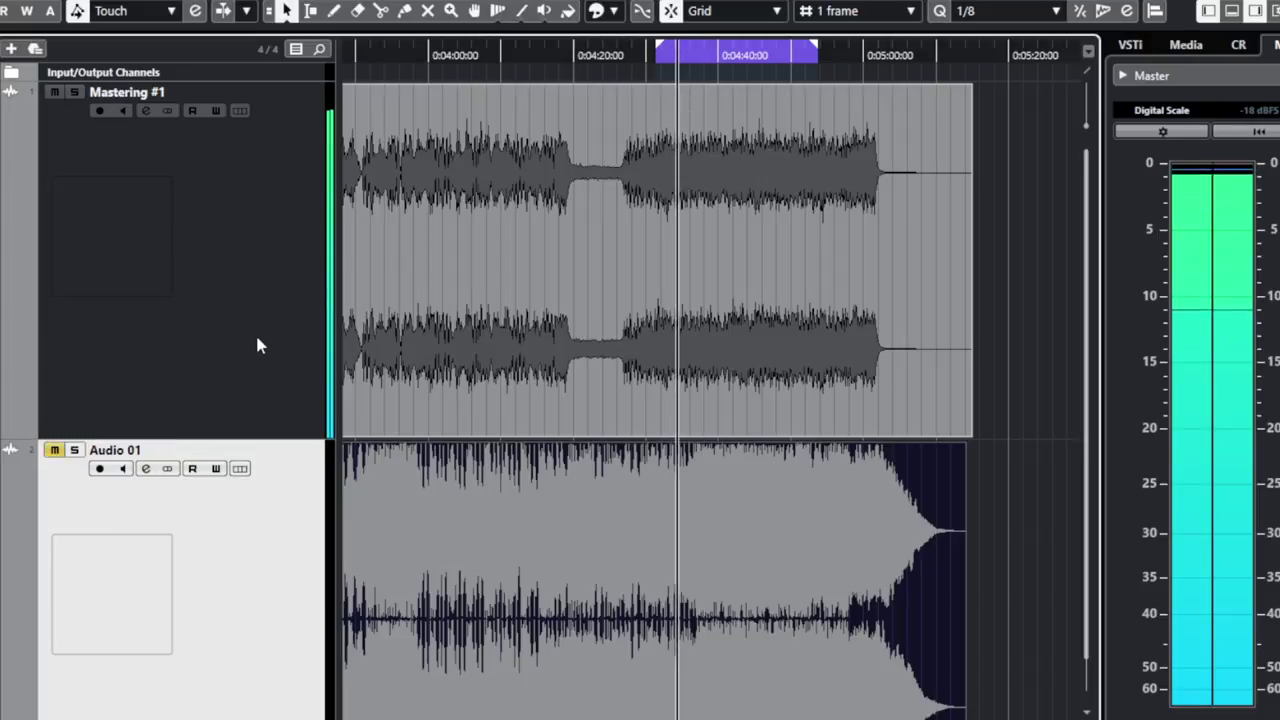
pyautogui.click(255, 332)
pyautogui.click(72, 450)
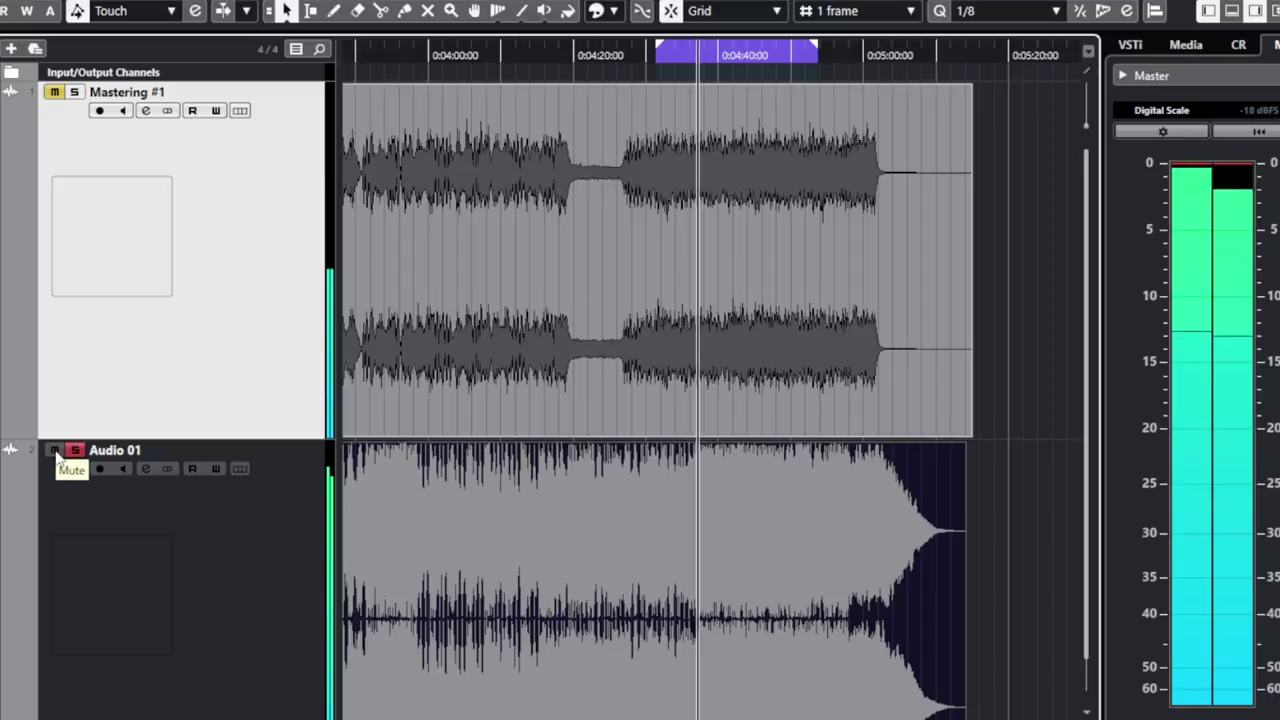
pyautogui.click(55, 451)
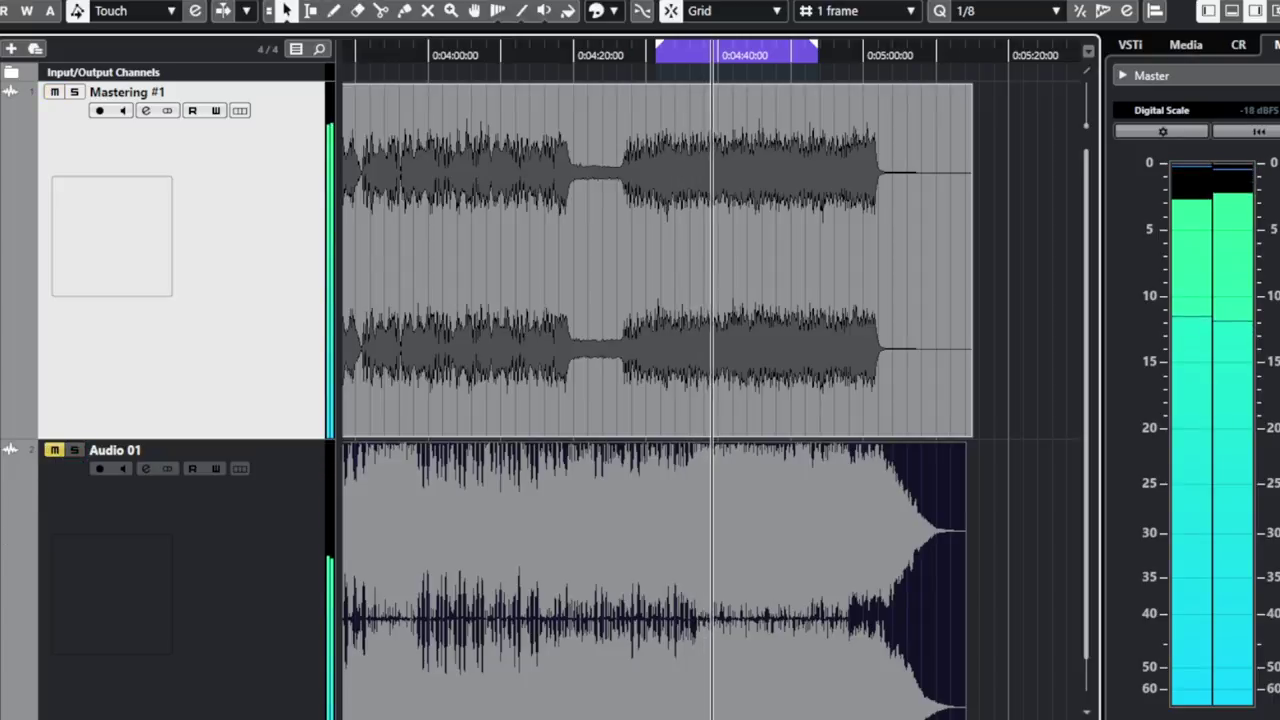
pyautogui.click(72, 450)
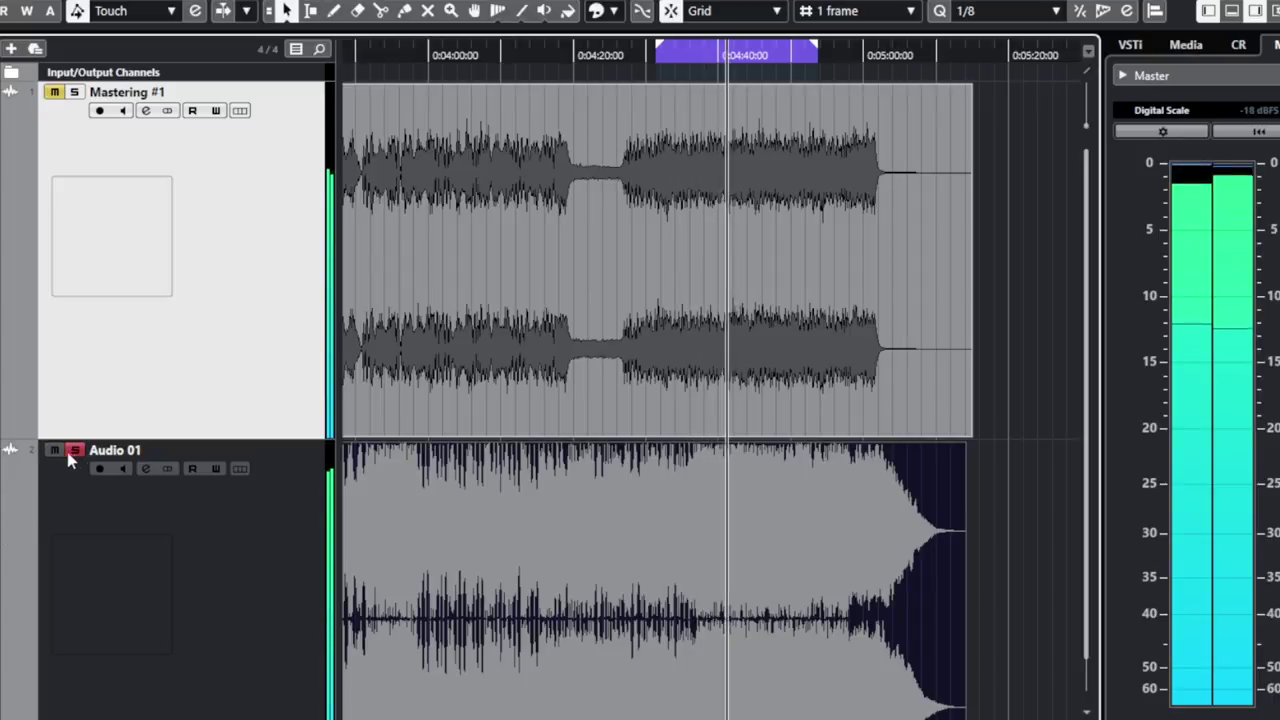
pyautogui.click(55, 451)
pyautogui.click(74, 450)
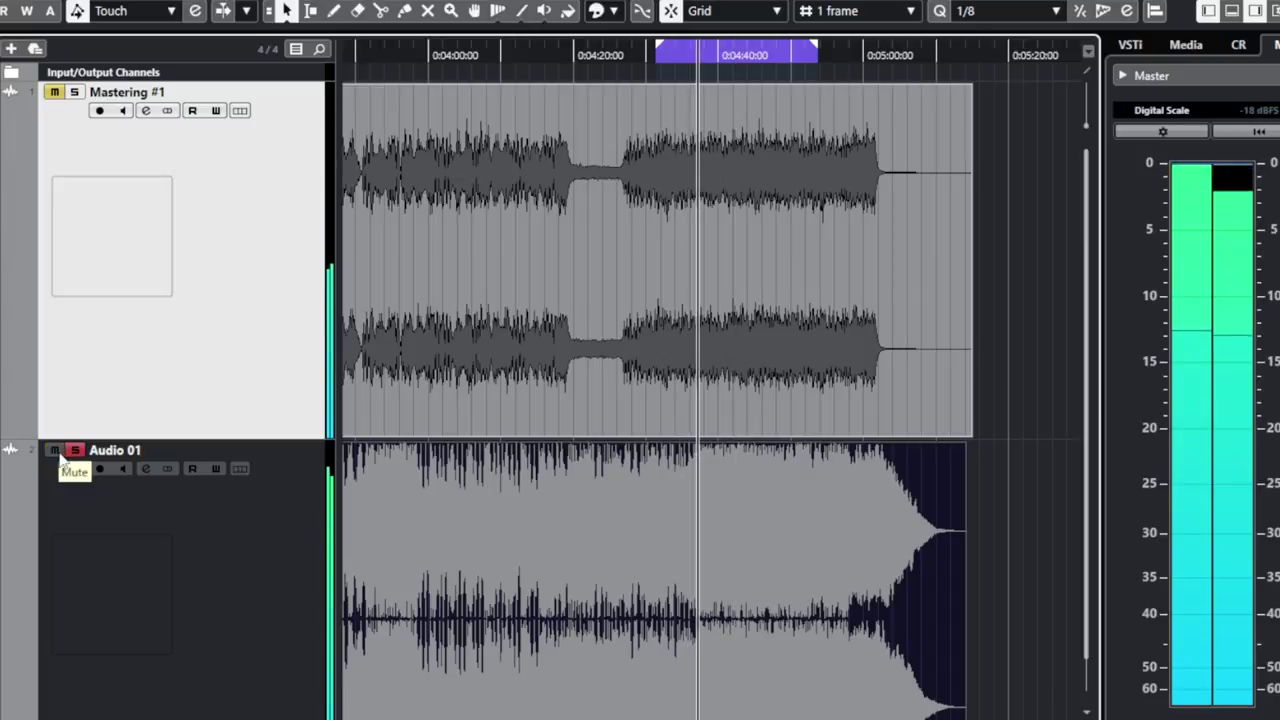
pyautogui.click(55, 451)
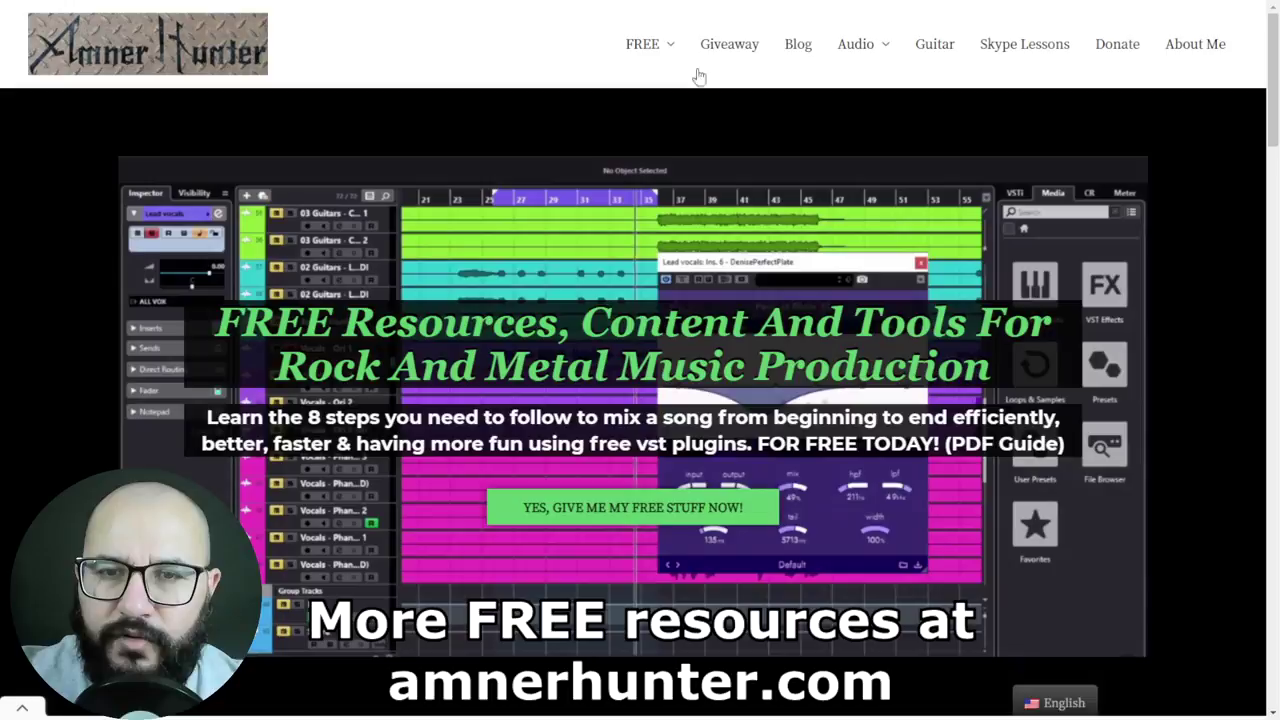
# - Switch to the amnerhunter.com website and show its FREE resource categories
pyautogui.moveTo(633, 62)
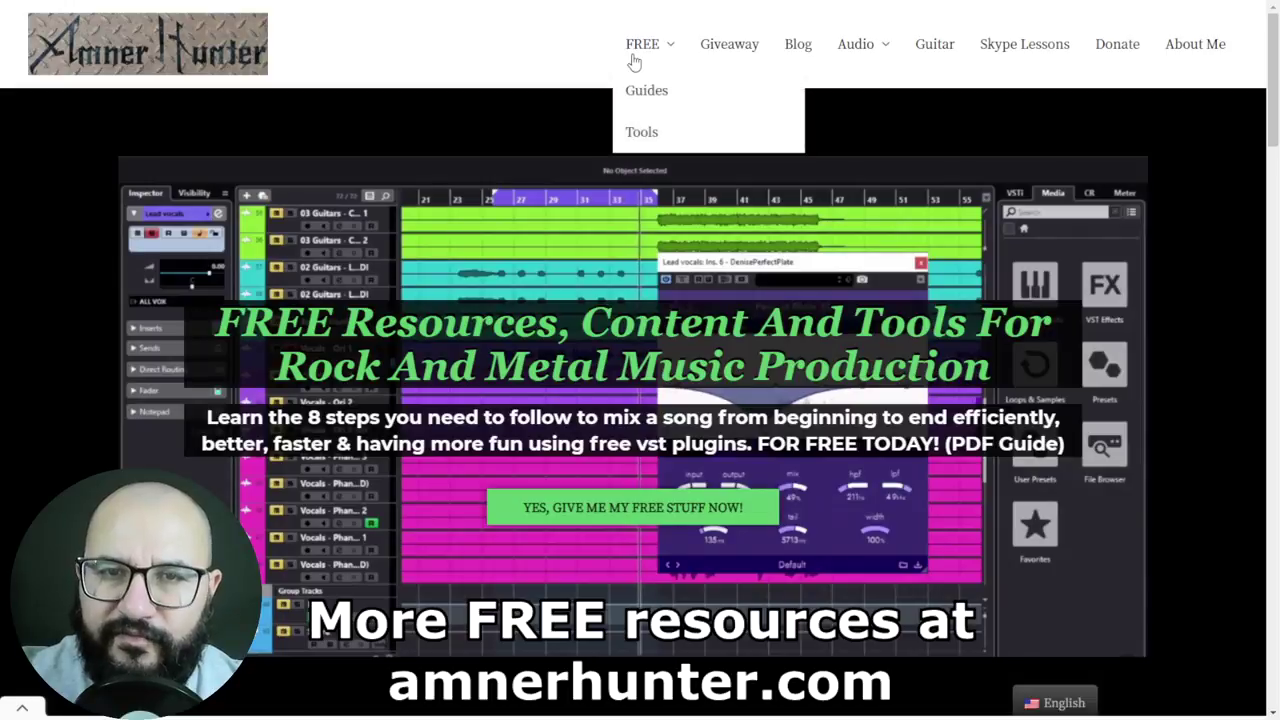